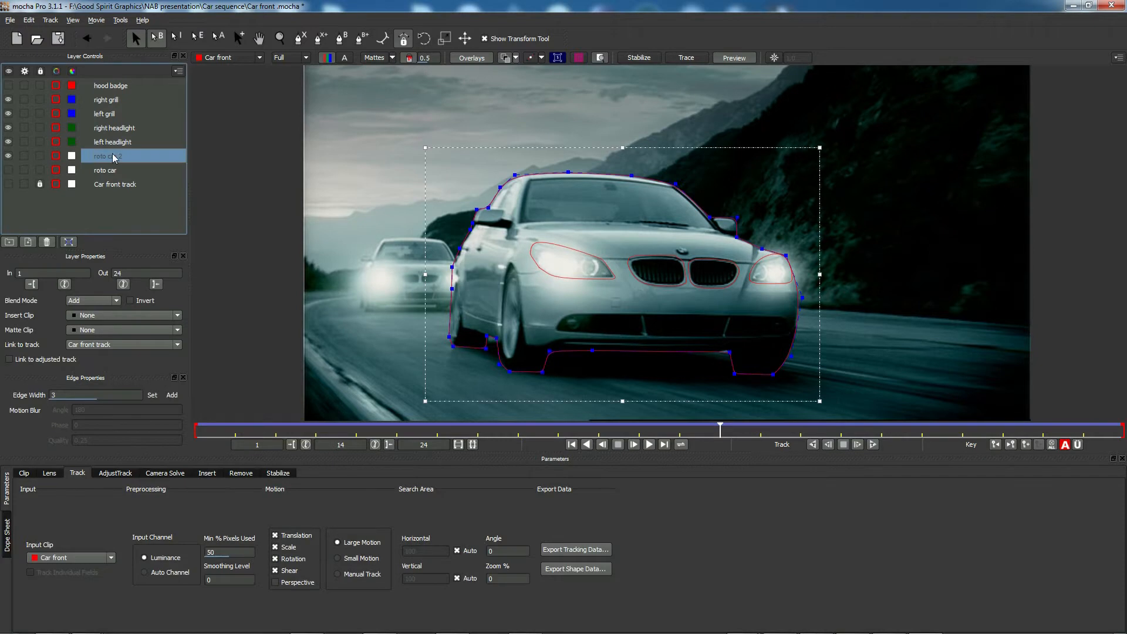
- Copy roto car 2's tracking data from mocha Pro and paste it into MochaBlend (frames 1–24, 720x486, 24 fps)
click(590, 550)
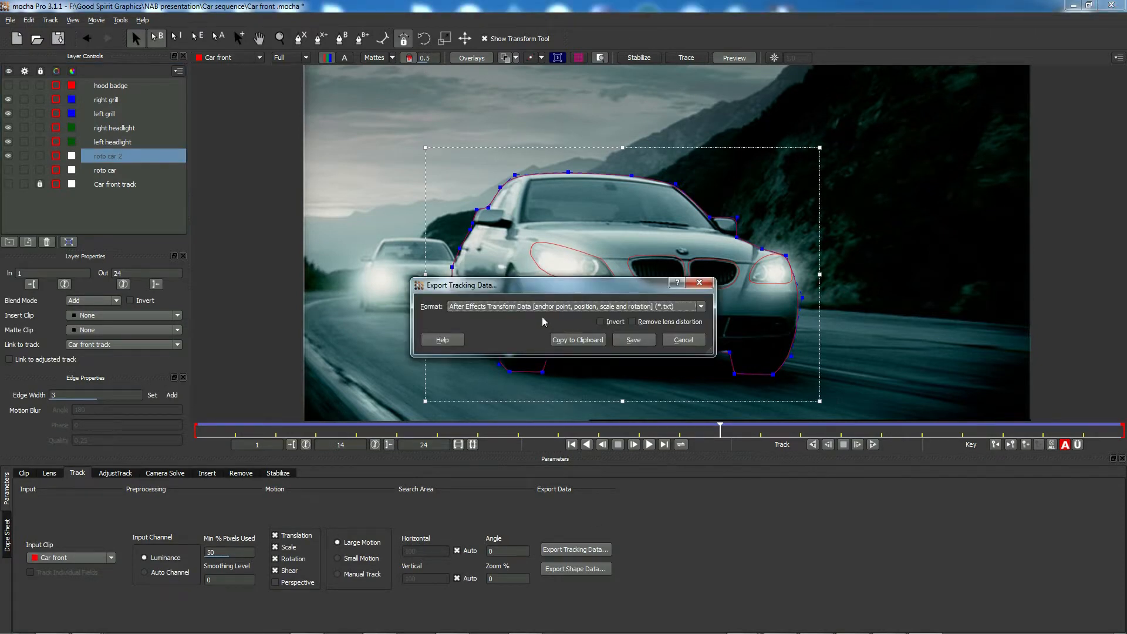
click(578, 340)
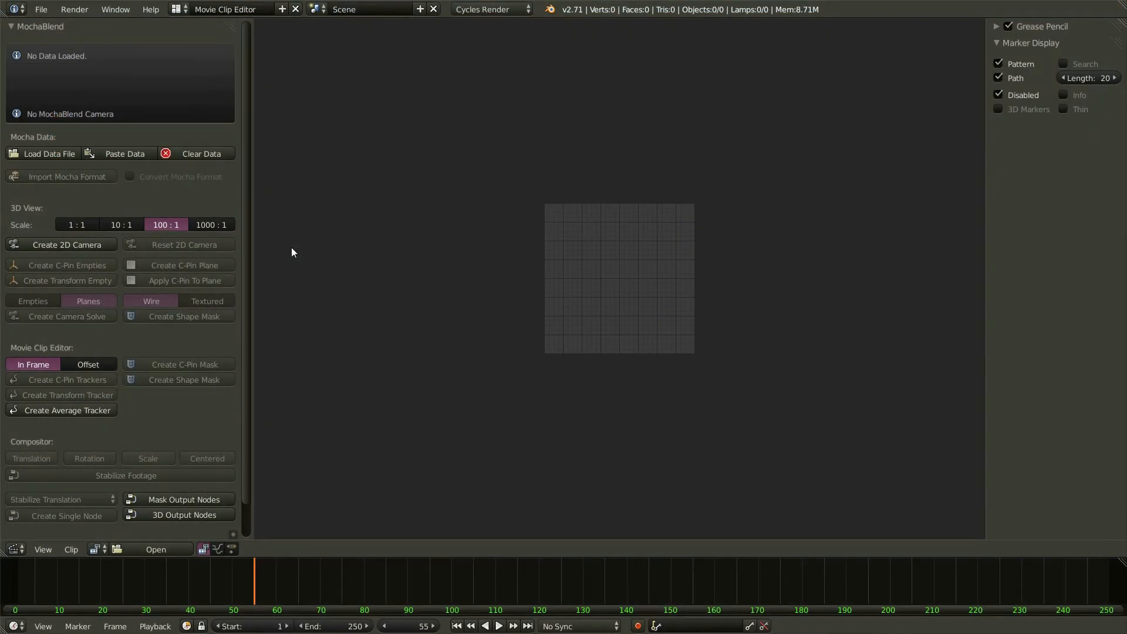
click(141, 156)
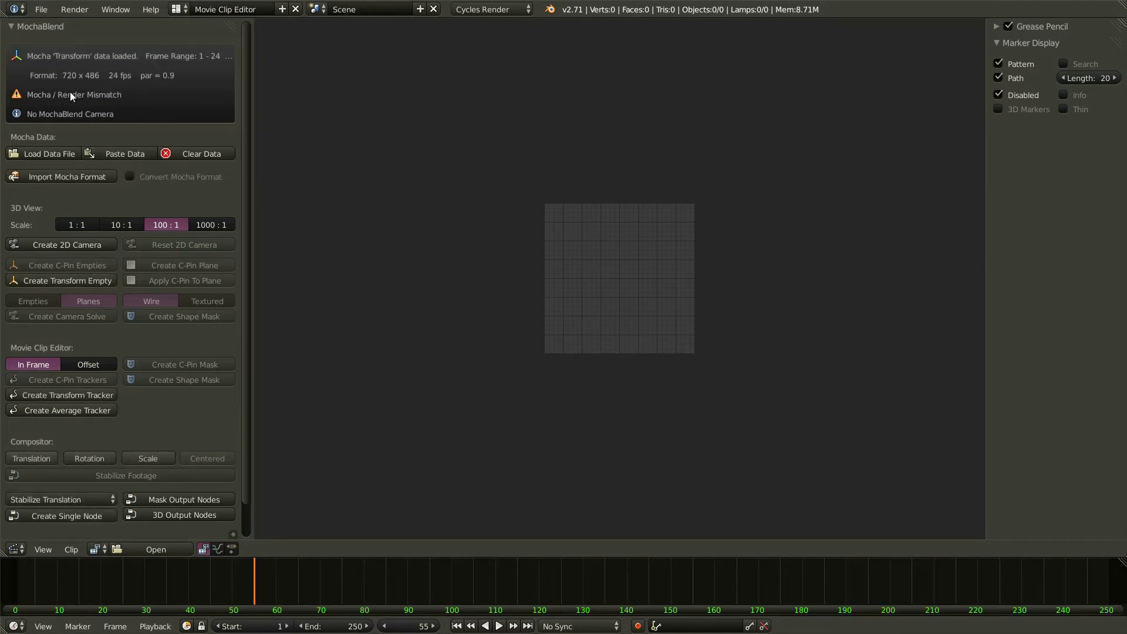
- Import the mocha clip format into Blender's render settings and widen the MochaBlend tool panel
click(67, 178)
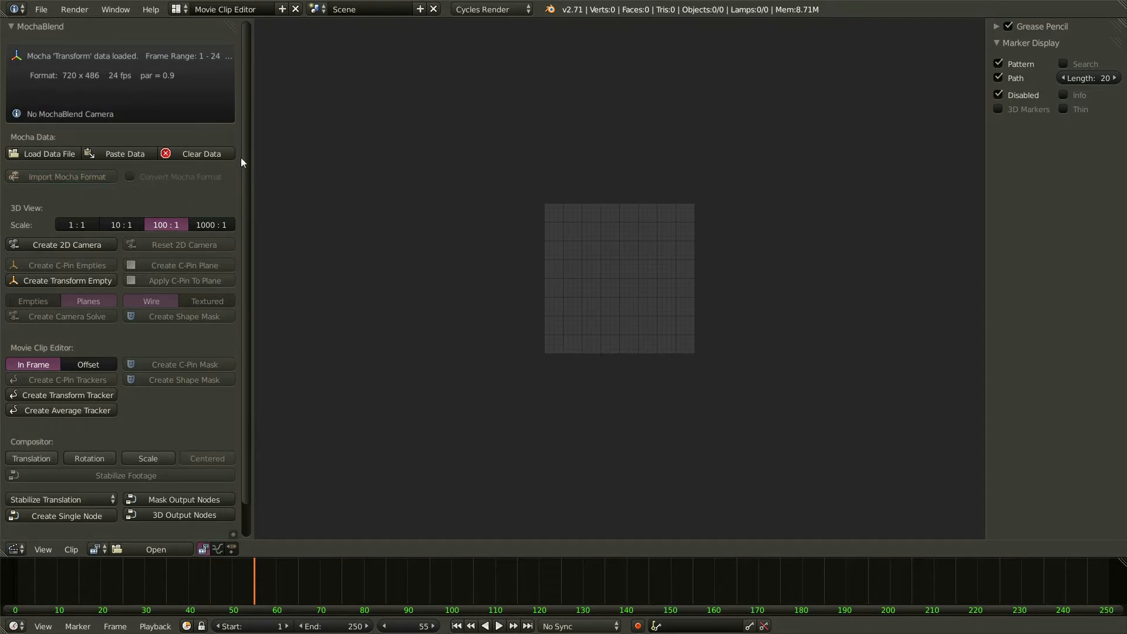
drag(250, 166, 281, 171)
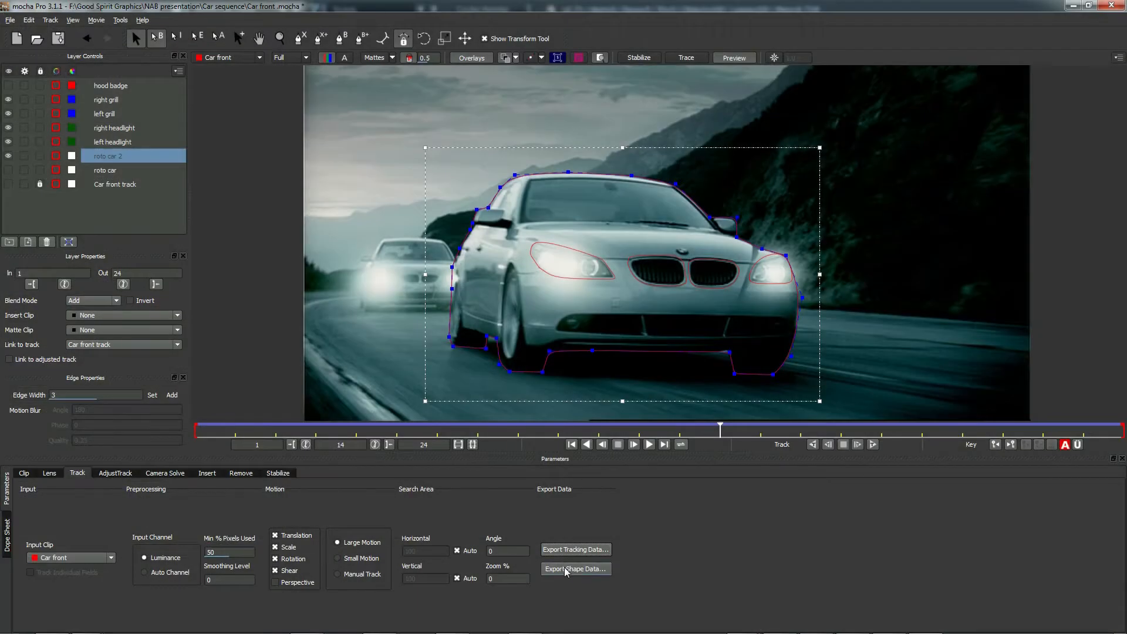
- Copy shape data from all visible layers to the clipboard in Nuke Roto Paint (*.nk) format
click(568, 569)
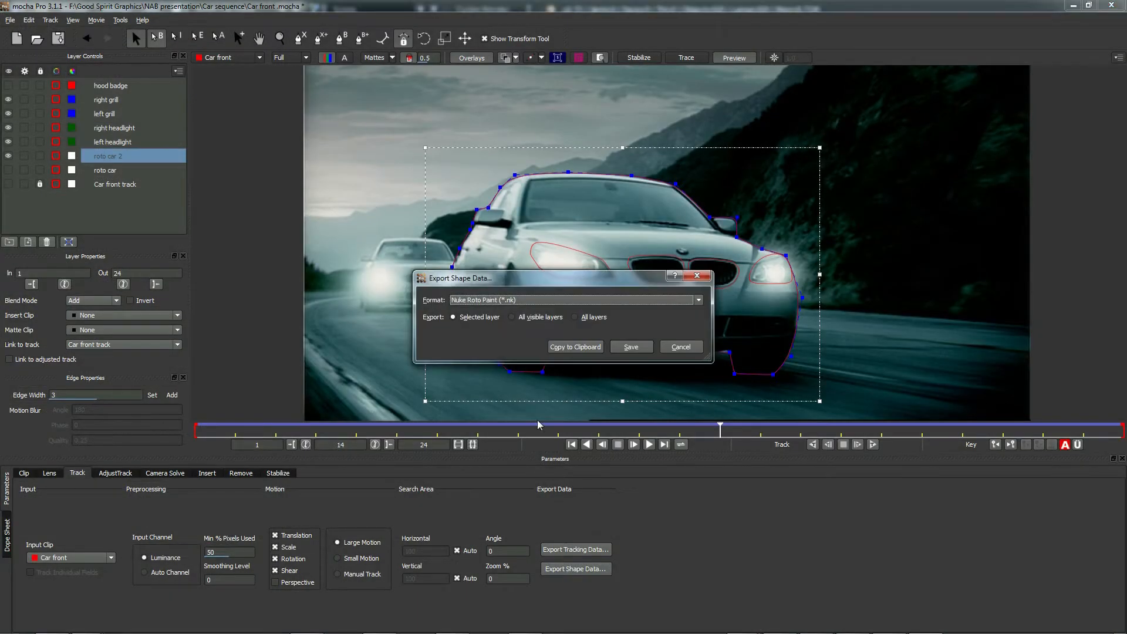
click(514, 318)
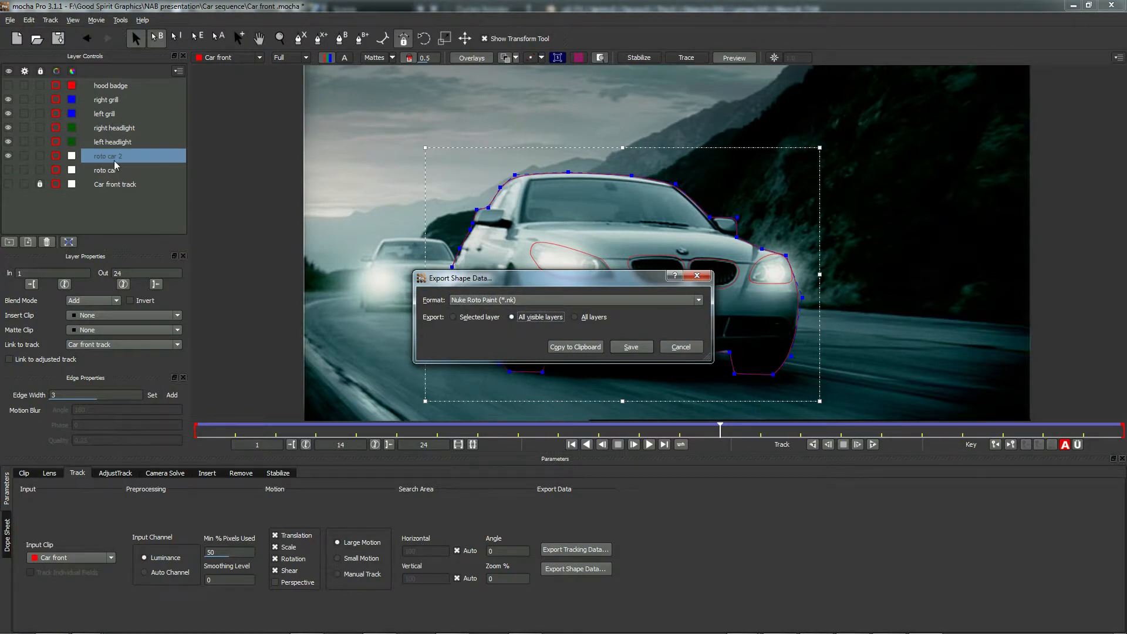
click(568, 347)
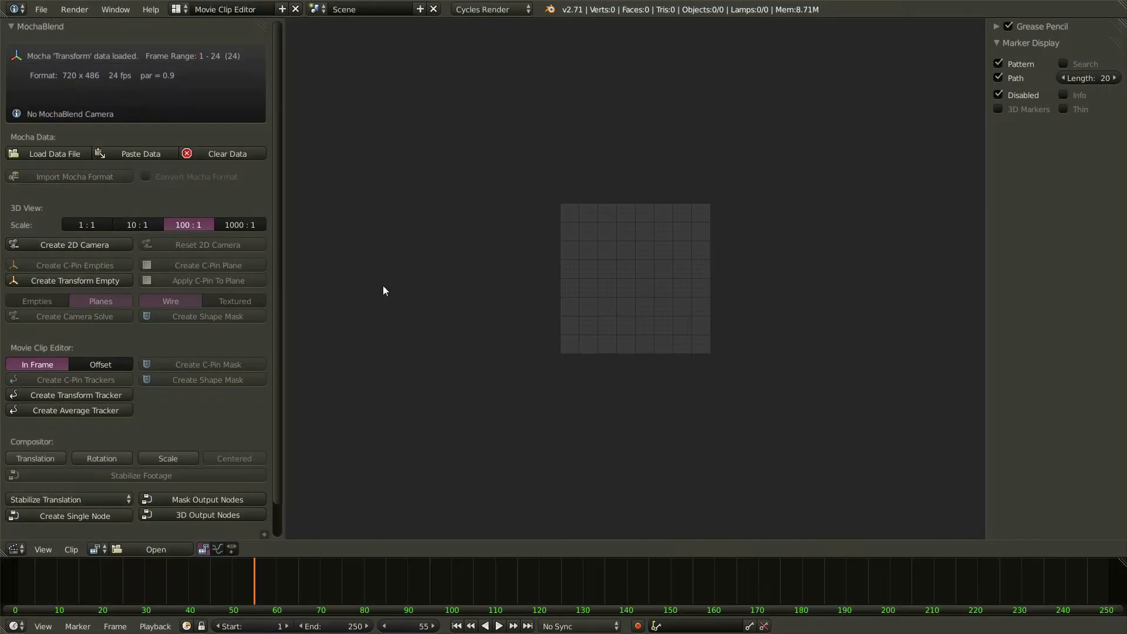
- Paste the copied Mocha shape data (5 splines, frames 1–24) into MochaBlend
click(151, 157)
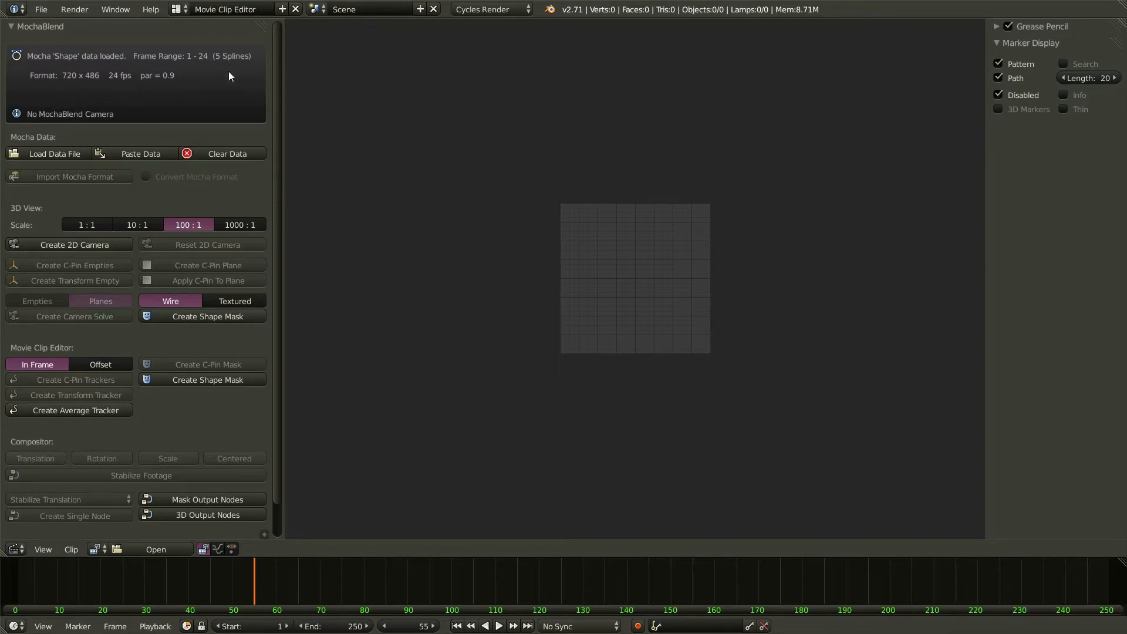
- Load the Car front 01.jpg image sequence into the Movie Clip Editor
drag(281, 373, 617, 268)
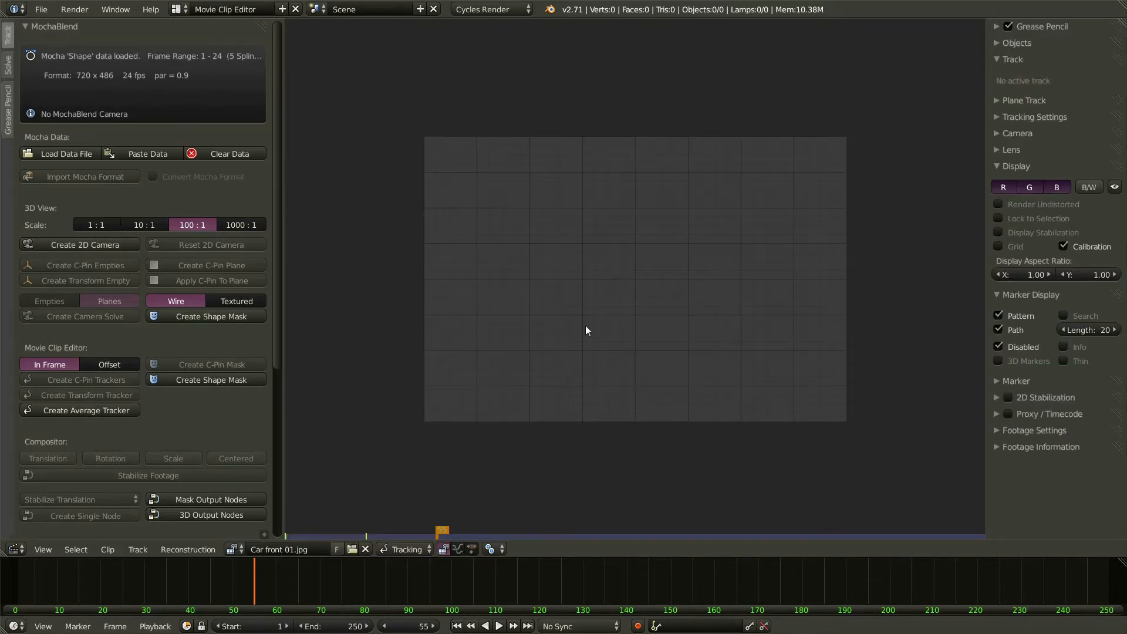
- Set the scene range to the clip's 24 frames and create the five-layer Mocha Shape car mask
drag(258, 596, 87, 589)
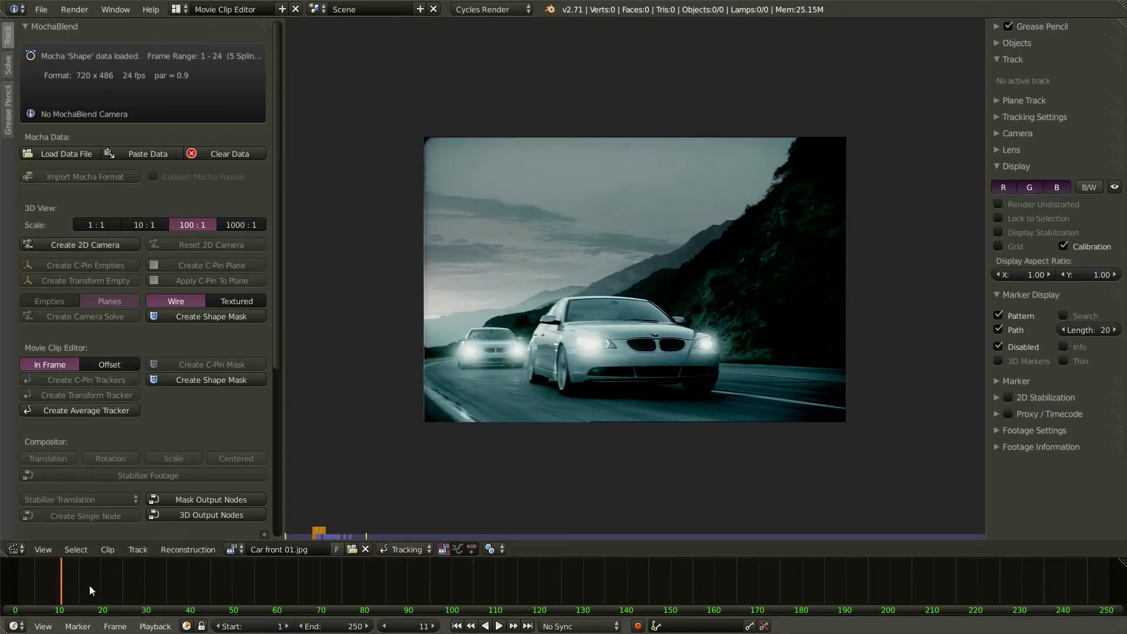
middle_drag(138, 589, 344, 589)
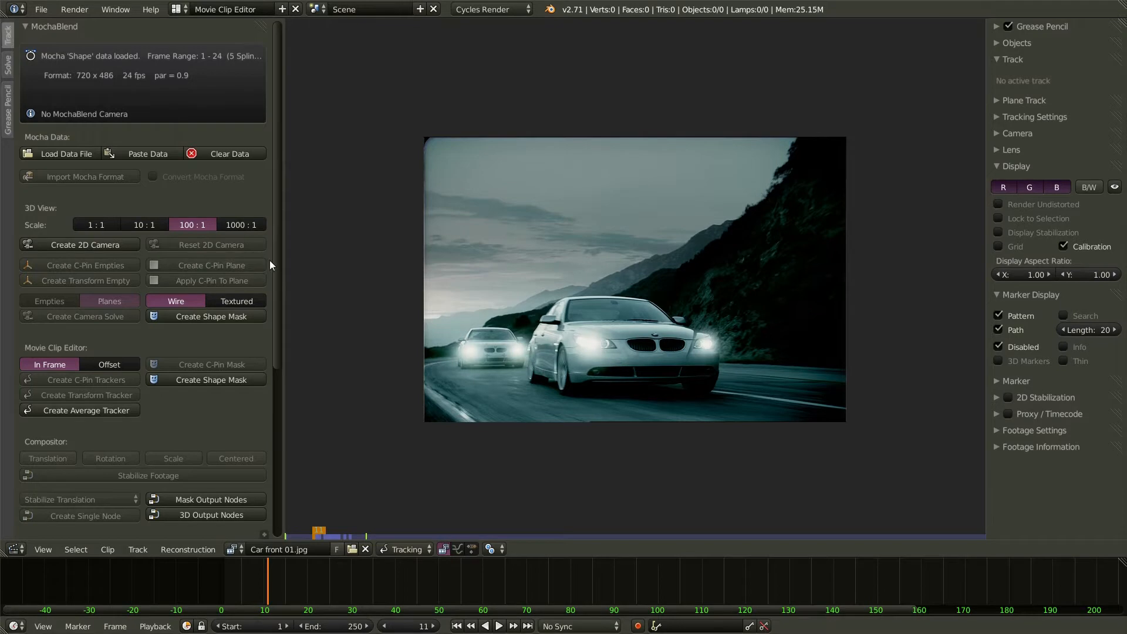
scroll(279, 266, down, 8)
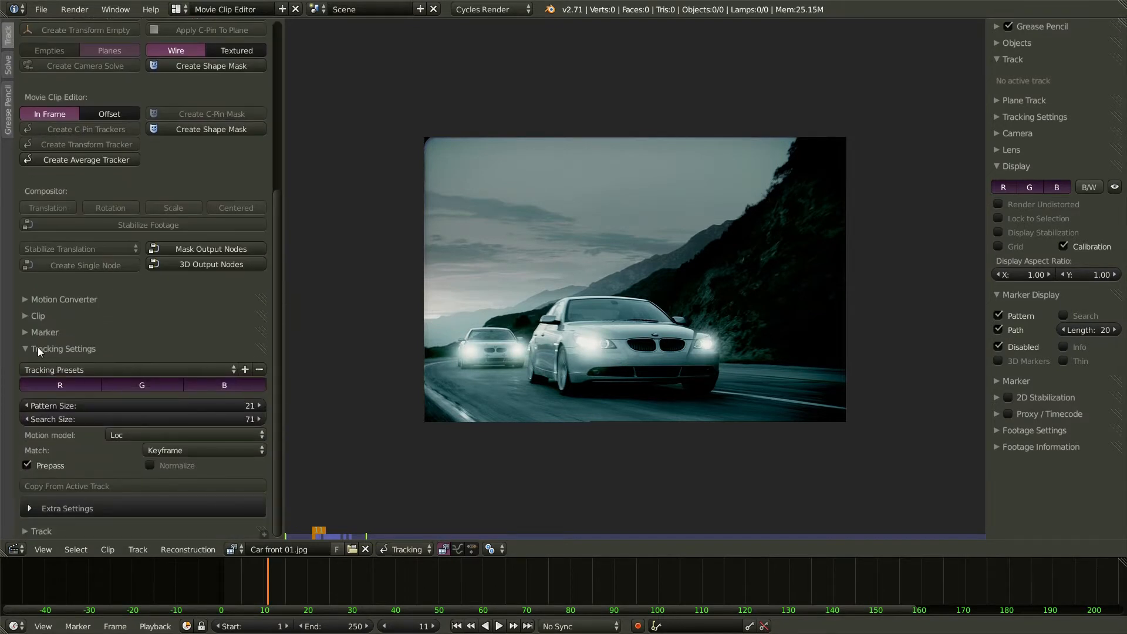
click(44, 351)
click(37, 316)
click(69, 351)
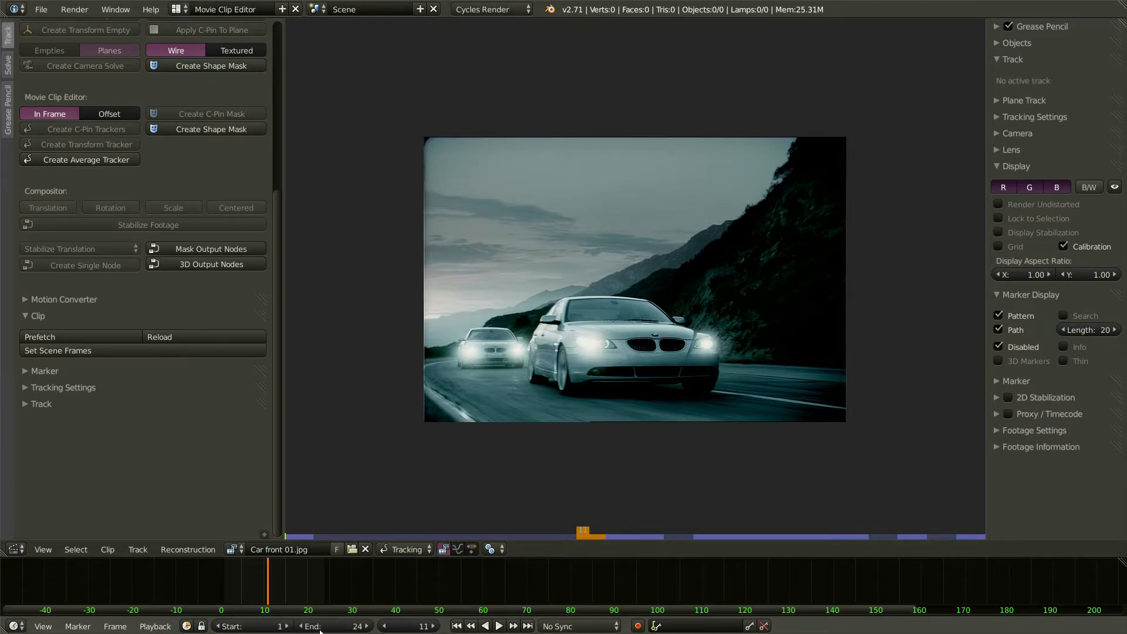
drag(279, 270, 284, 94)
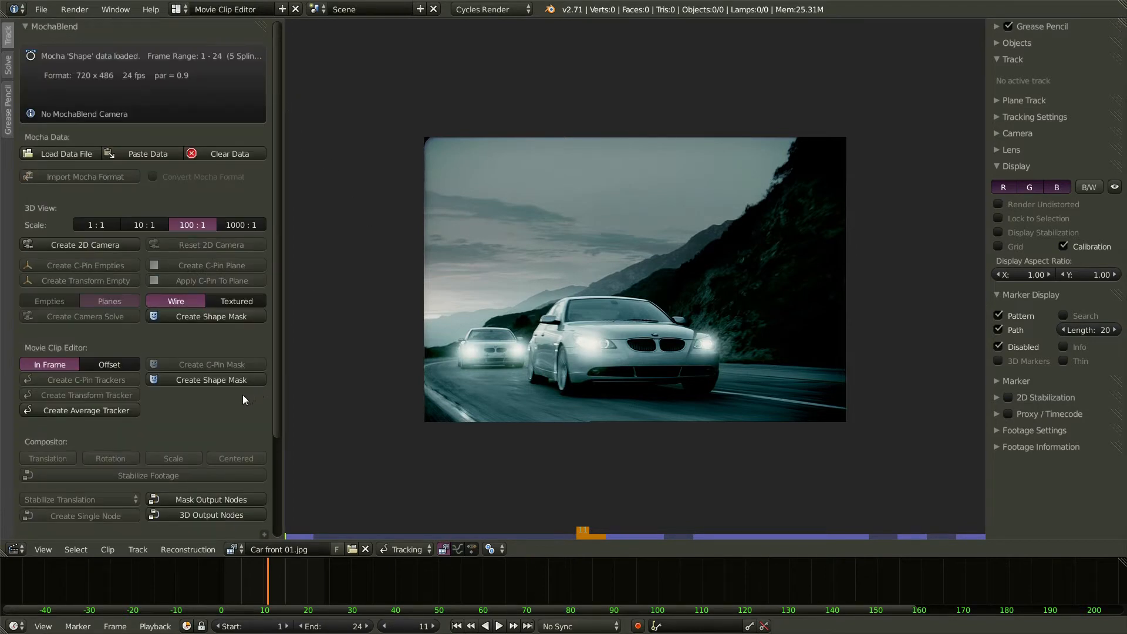
click(219, 379)
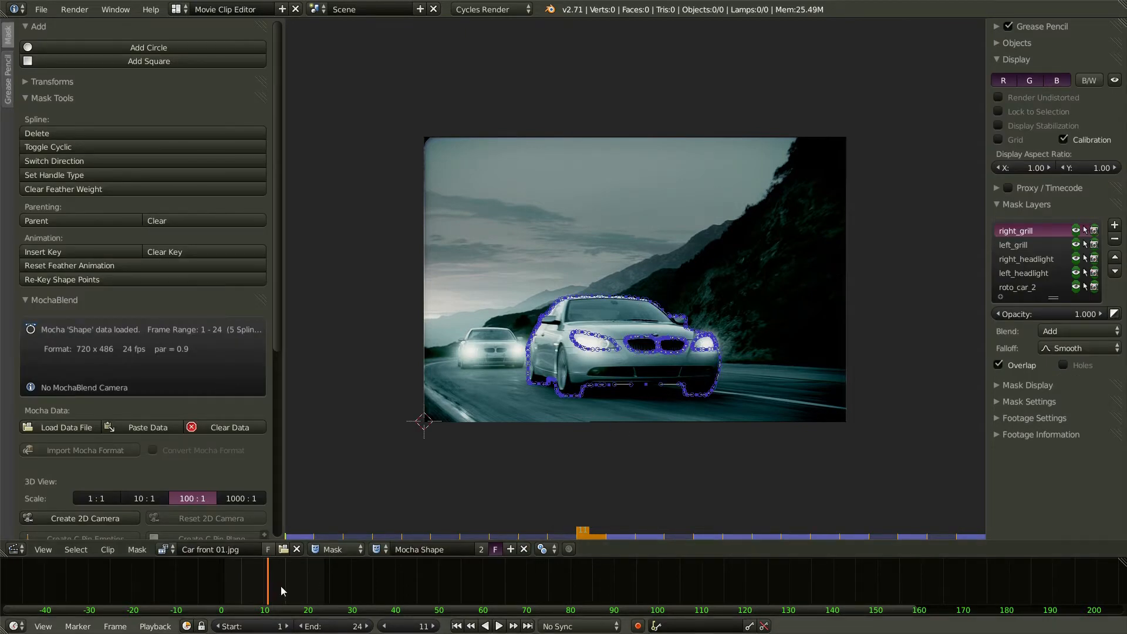
- Scrub the clip to verify the masks track the car, then move MochaBlend above Mask Tools
click(263, 587)
drag(263, 587, 256, 587)
scroll(243, 585, up, 5)
scroll(257, 586, up, 3)
drag(291, 582, 548, 602)
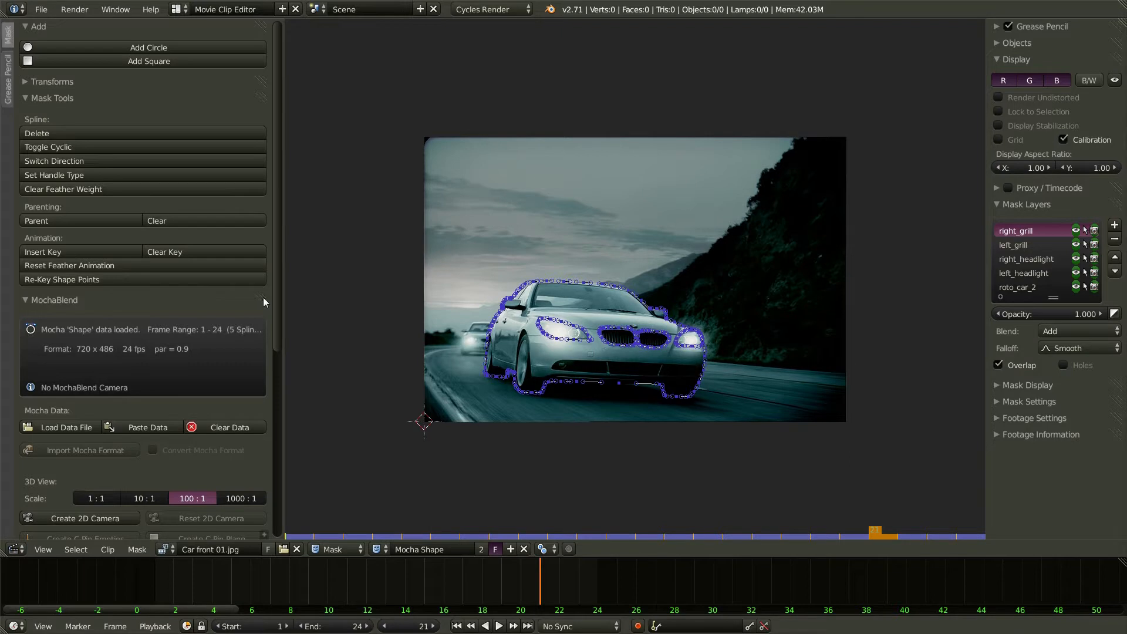
drag(264, 302, 266, 19)
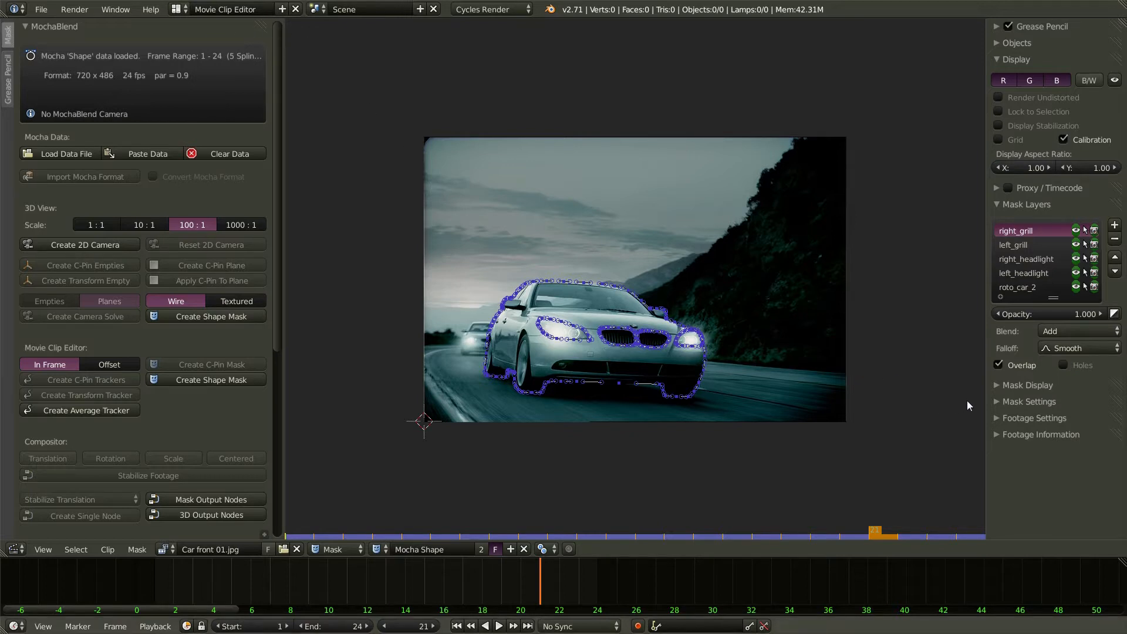
- Turn on the mask overlay in Combined mode and scrub to review the masked car footage
click(996, 388)
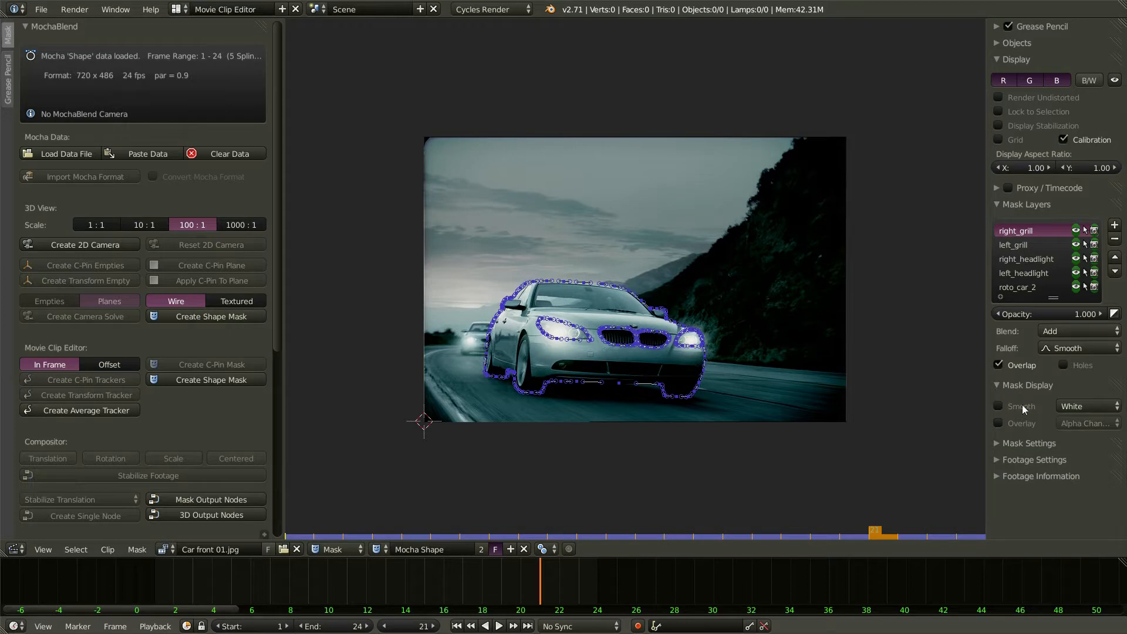
click(998, 423)
drag(986, 405, 940, 407)
click(1051, 424)
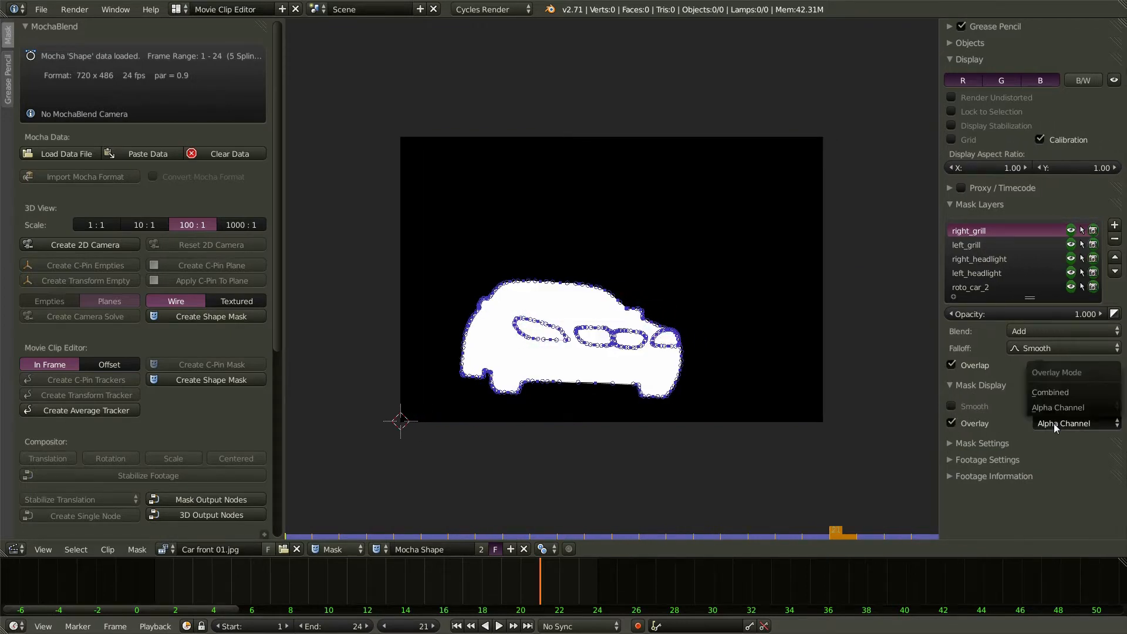
click(1059, 392)
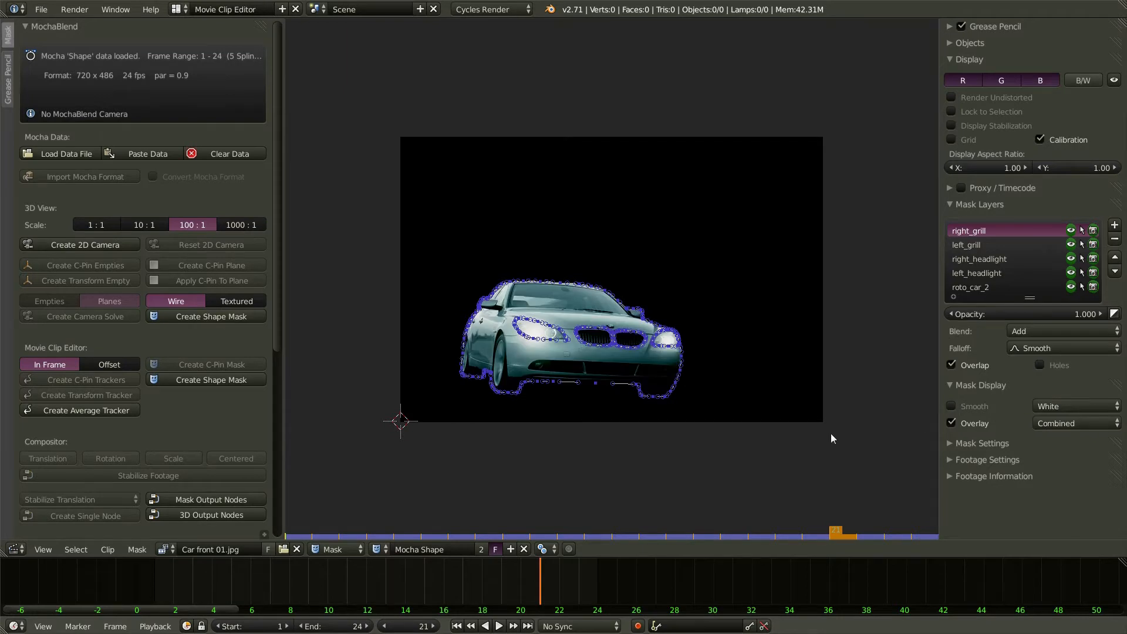
drag(521, 575, 347, 576)
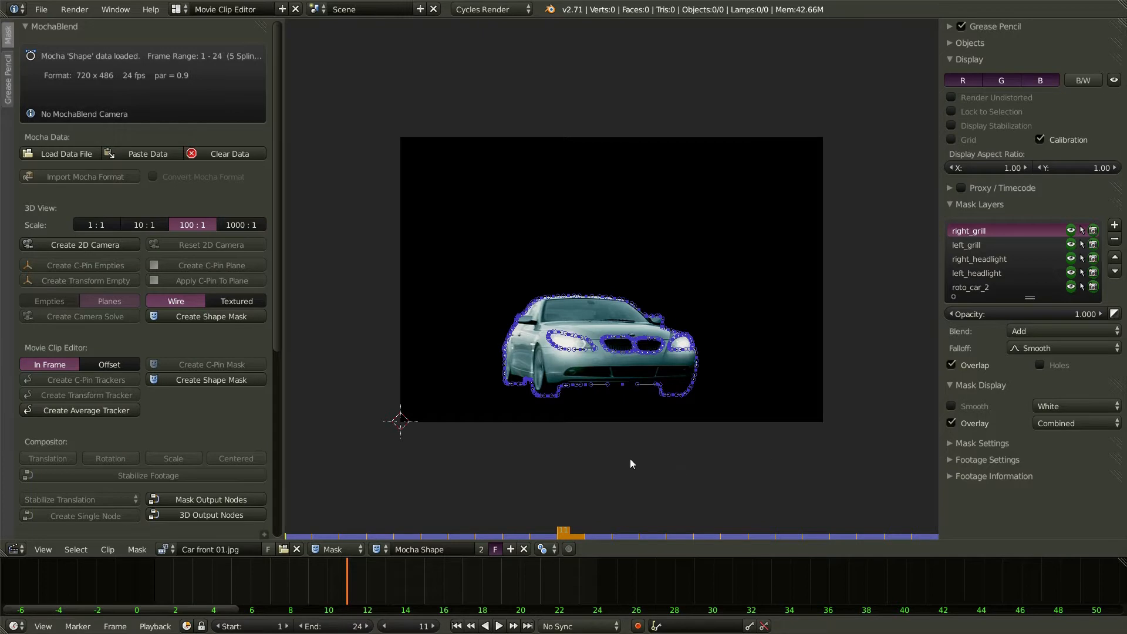
- In the Compositing layout enable Use Nodes, delete the default nodes, then return to Movie Clip Editor
click(184, 11)
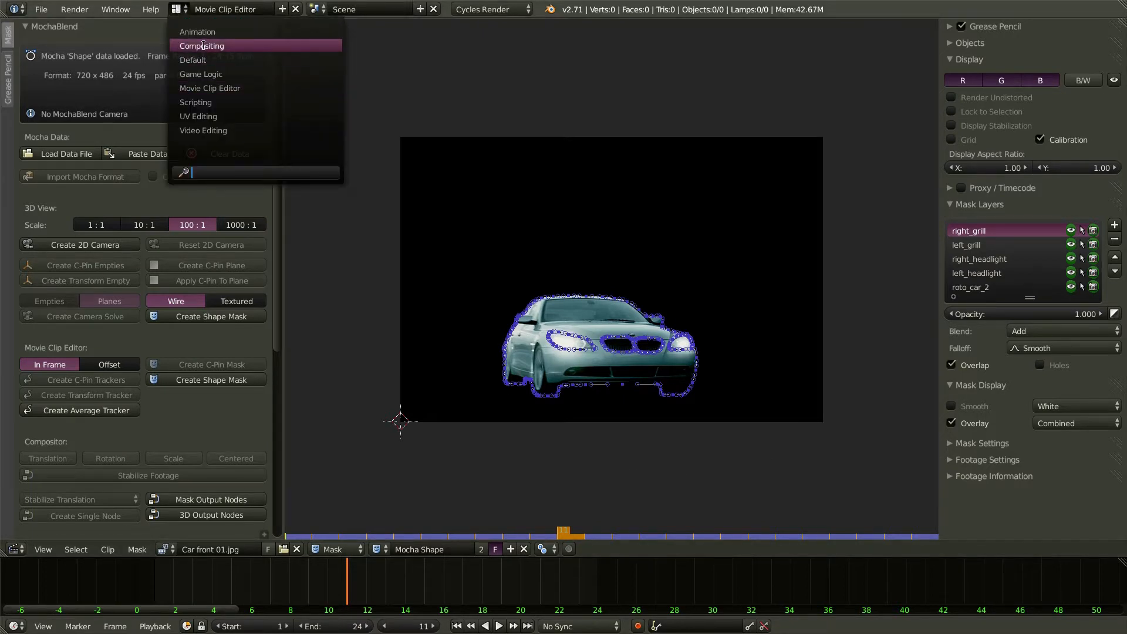
click(234, 45)
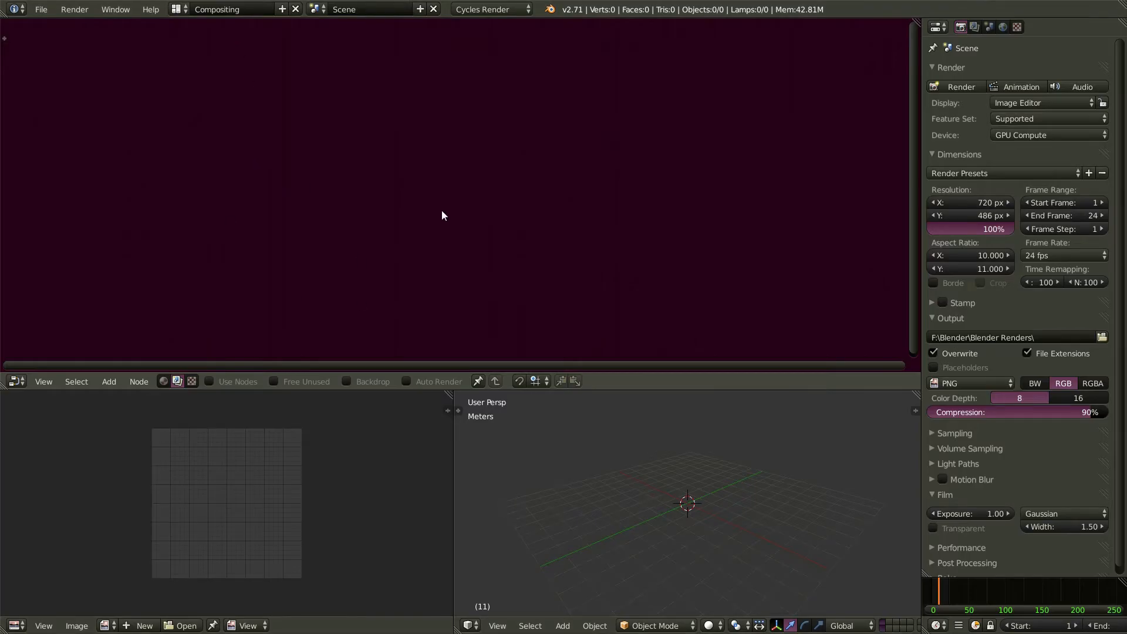
click(210, 381)
scroll(156, 281, down, 2)
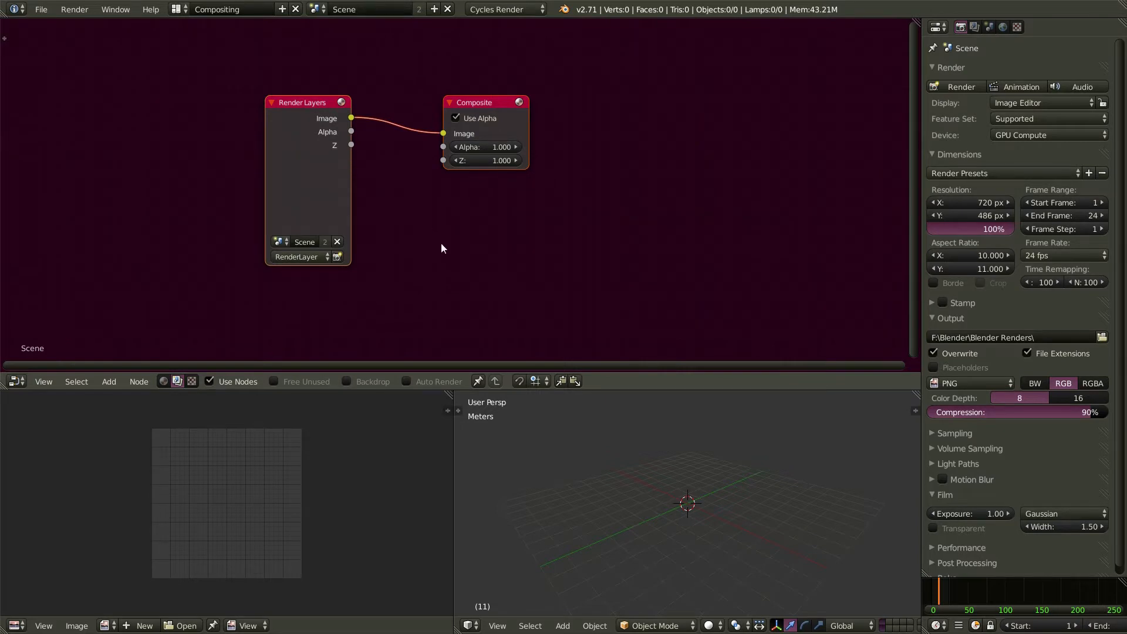
key(x)
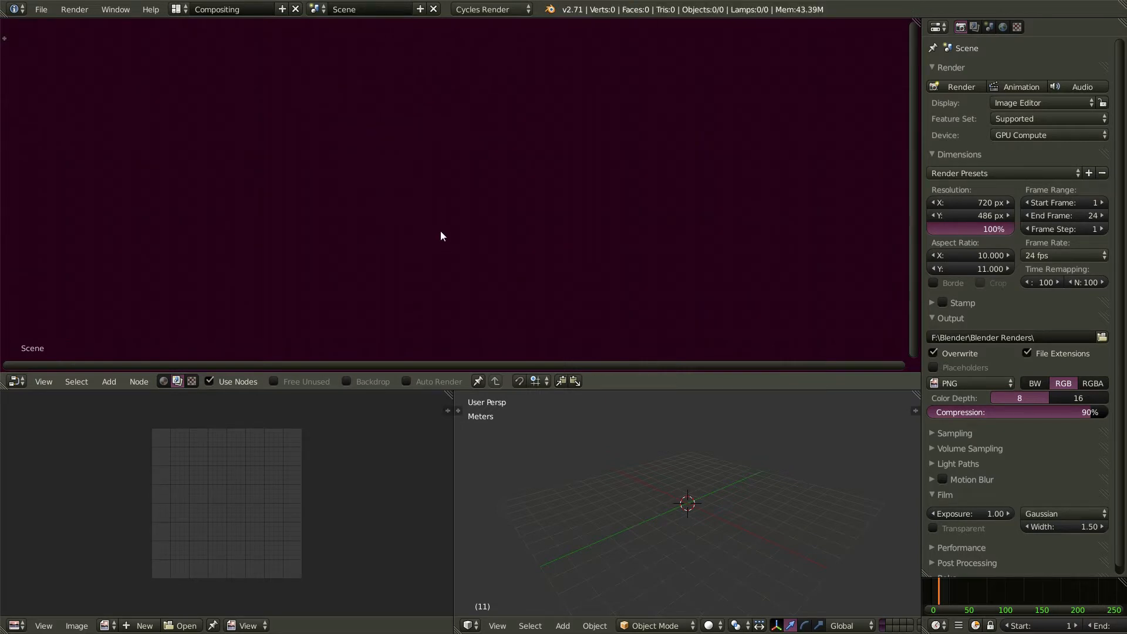
click(176, 10)
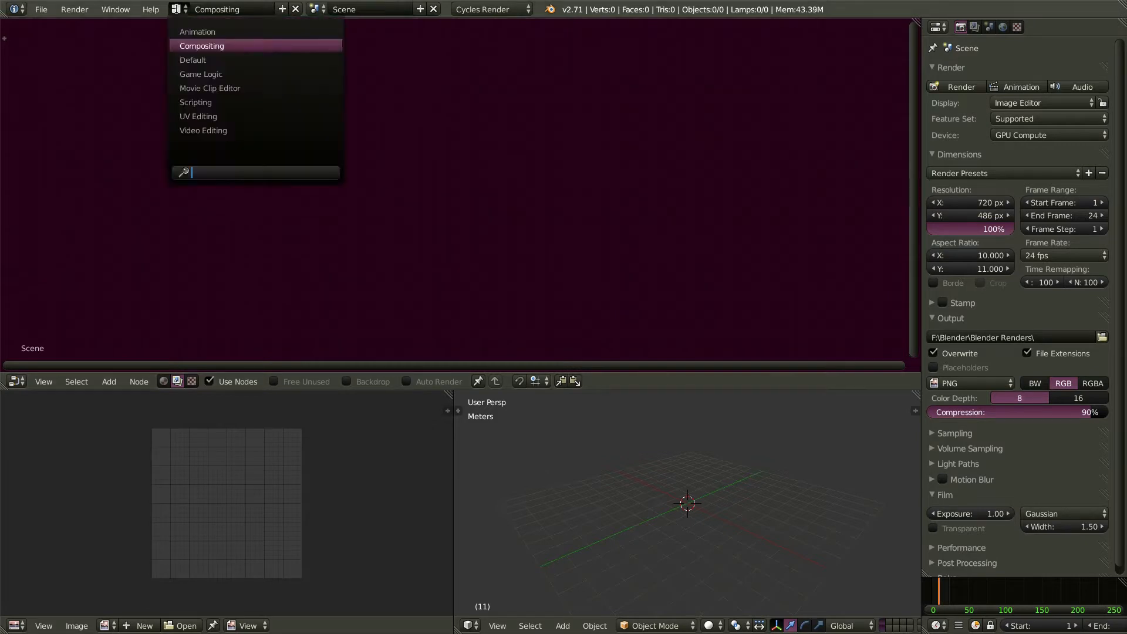
click(209, 88)
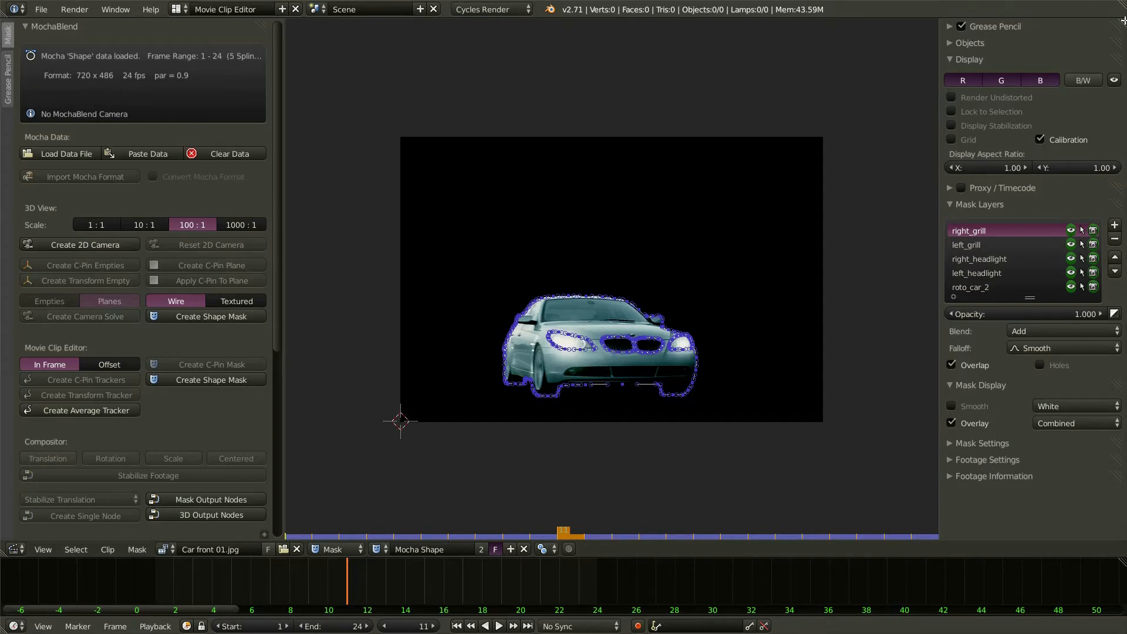
- Split off a new area and turn it into a Compositing node editor
drag(1122, 20, 317, 528)
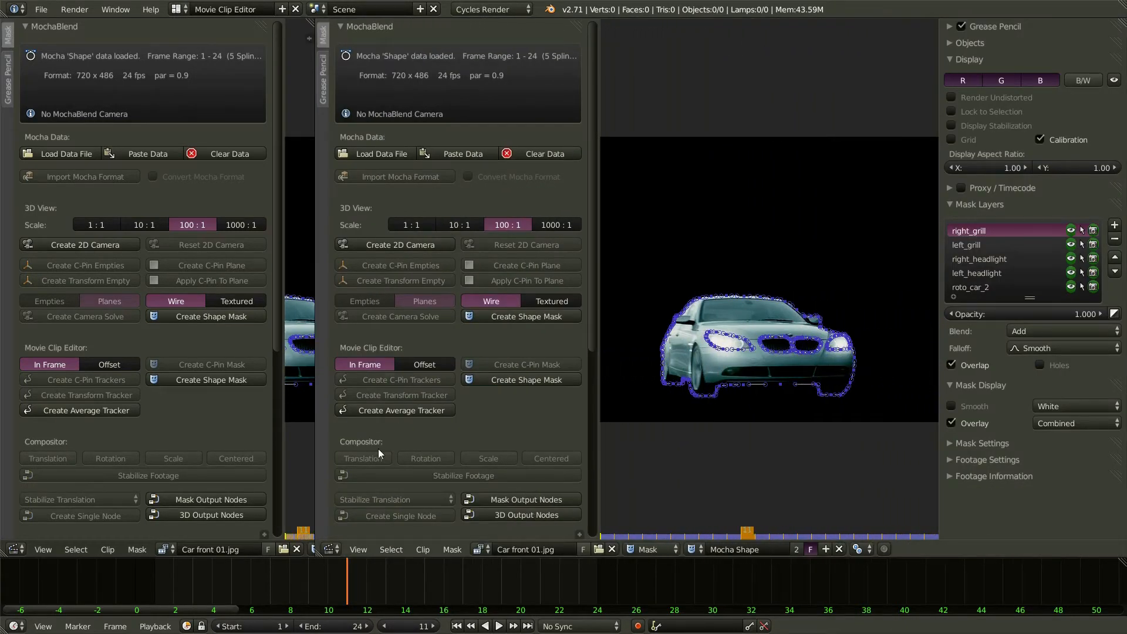
click(331, 549)
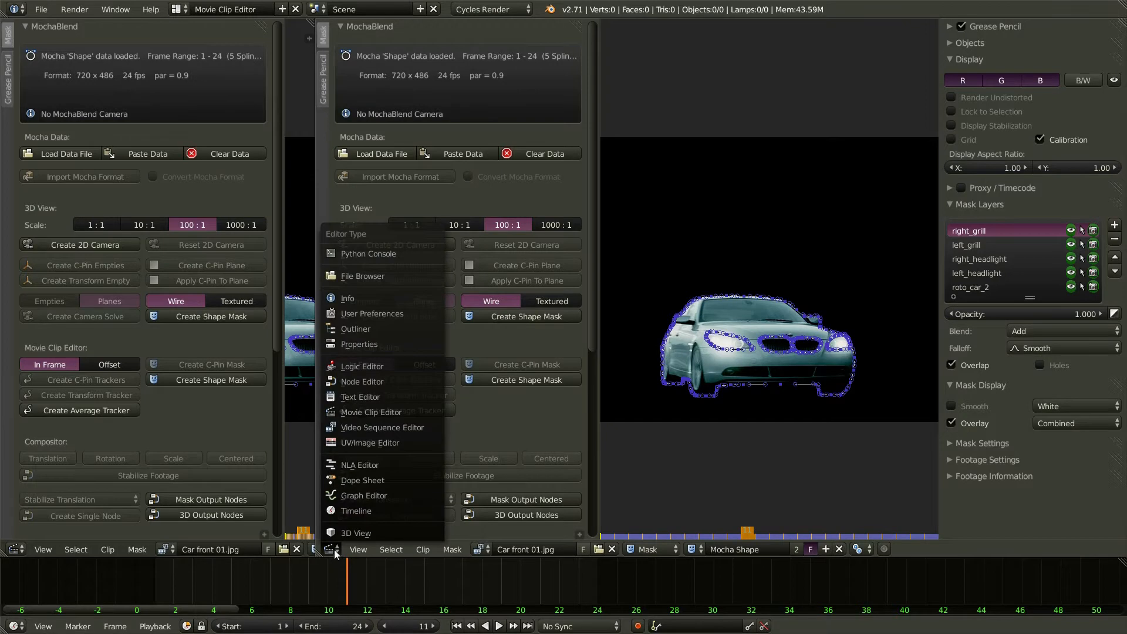
click(384, 383)
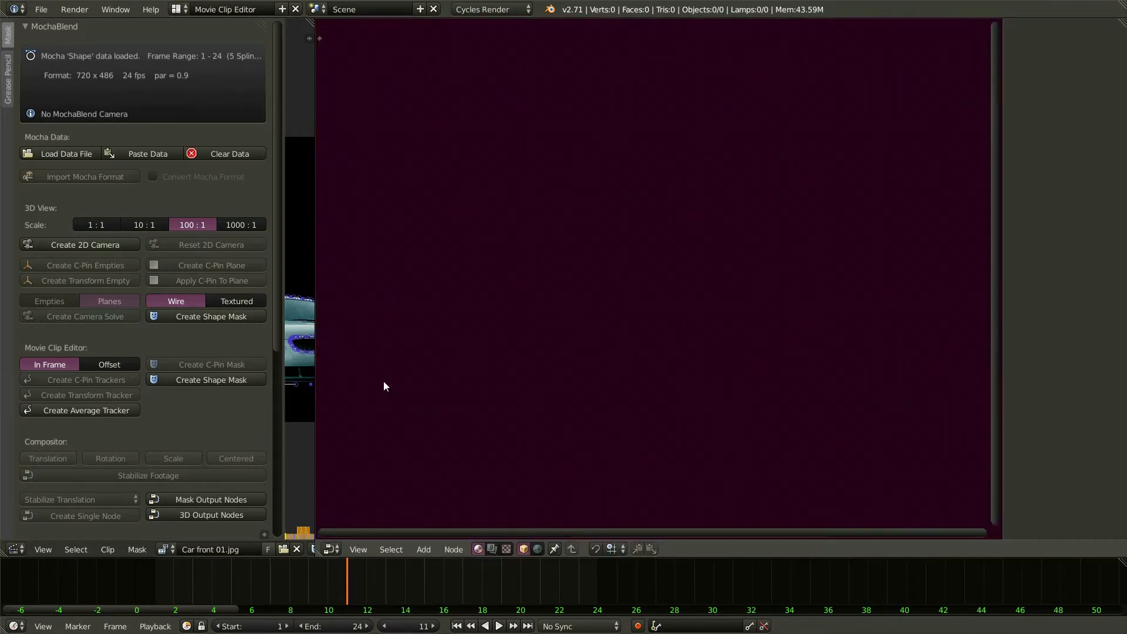
click(491, 549)
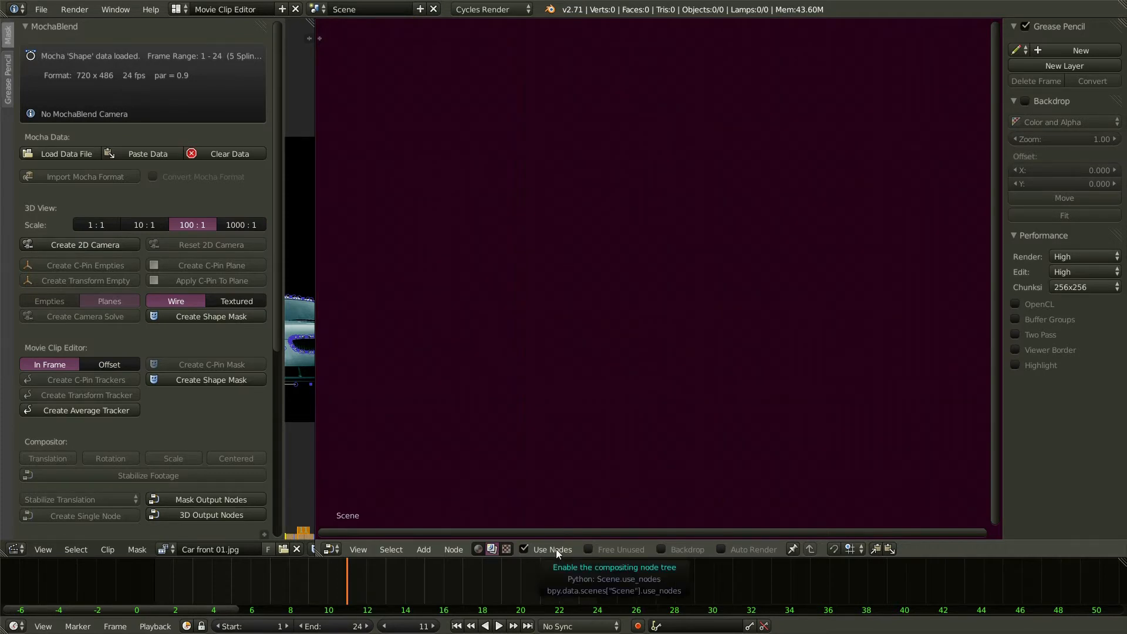
- Generate the Mocha mask output nodes and maximize the node editor full-screen
click(205, 499)
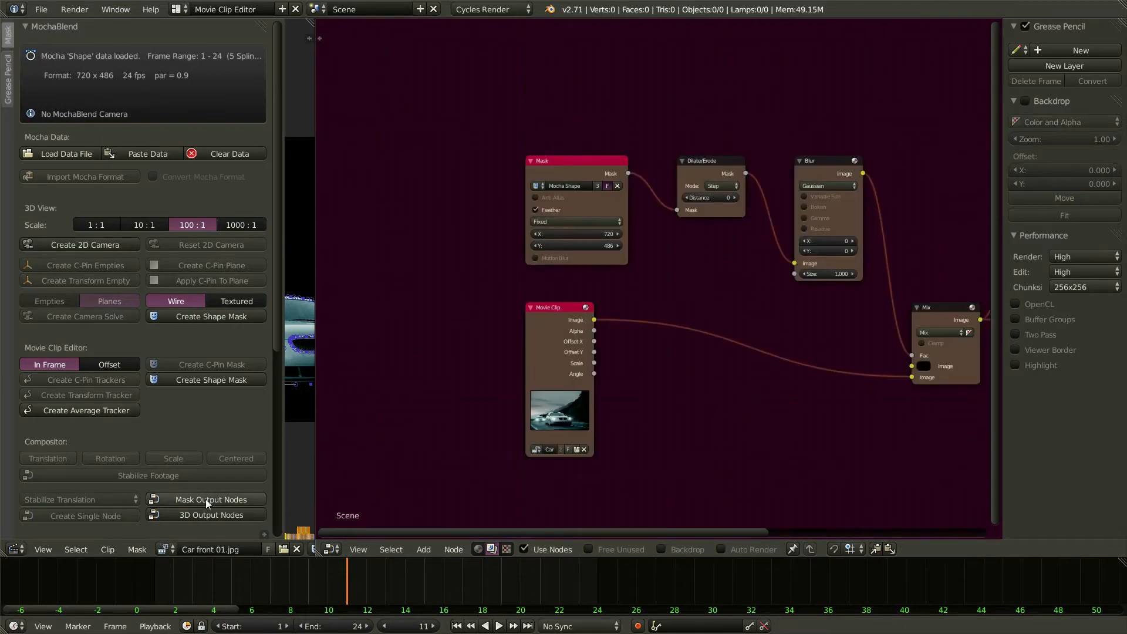
scroll(410, 329, down, 3)
middle_drag(592, 480, 578, 398)
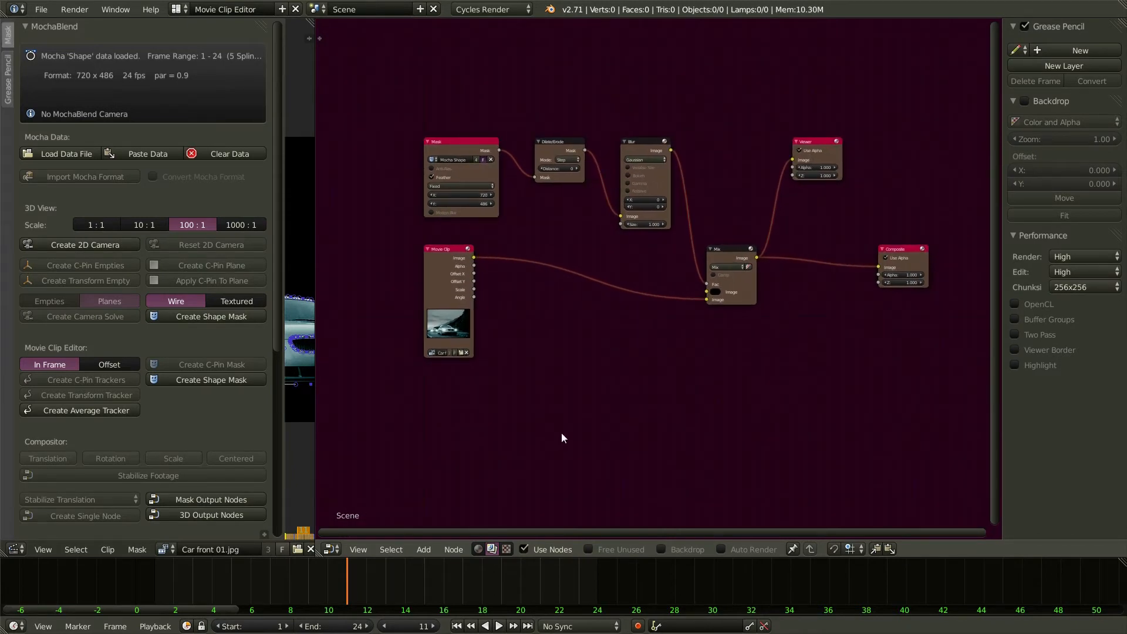
key(ctrl+Up)
scroll(586, 349, up, 3)
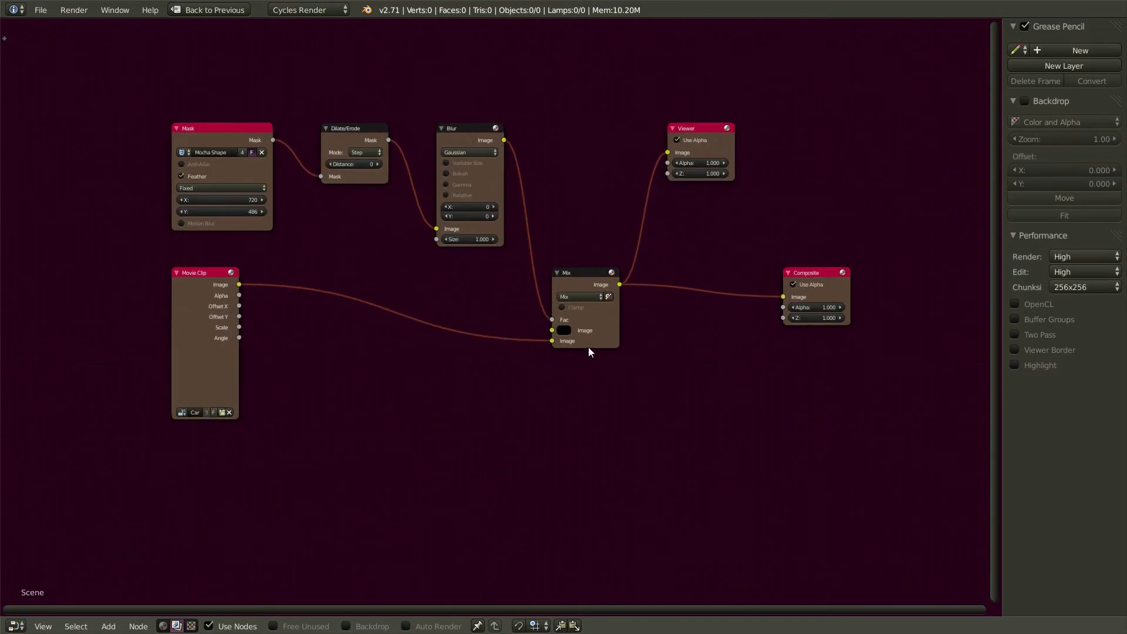
- Enable the compositor backdrop and set its zoom to about 1.69
click(347, 625)
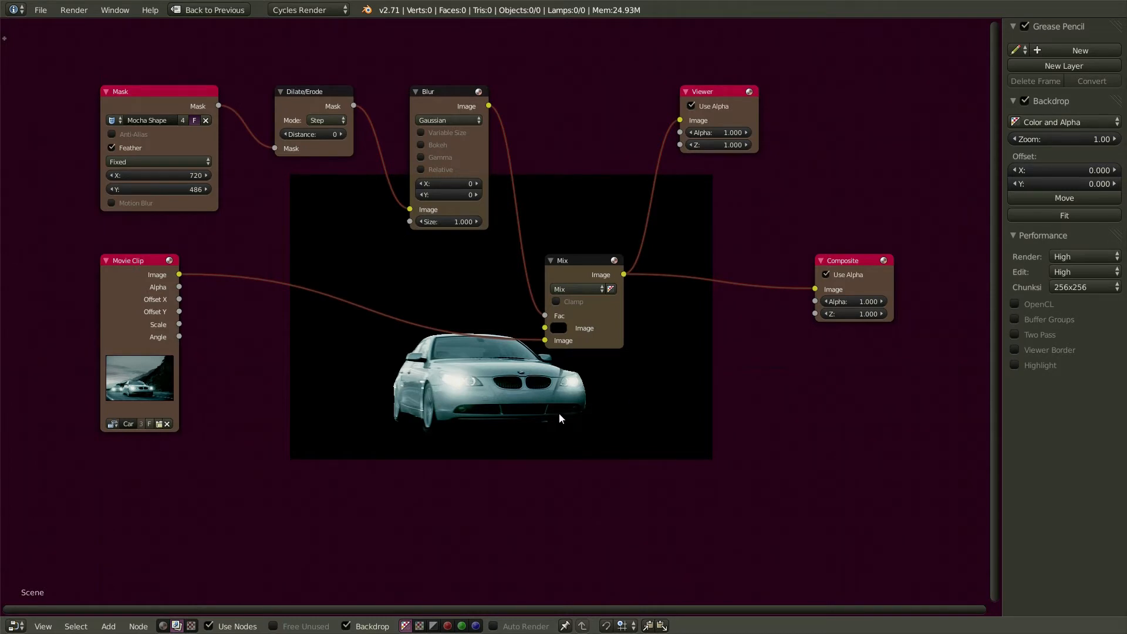
key(alt+v)
key(alt+v)
key(alt+v)
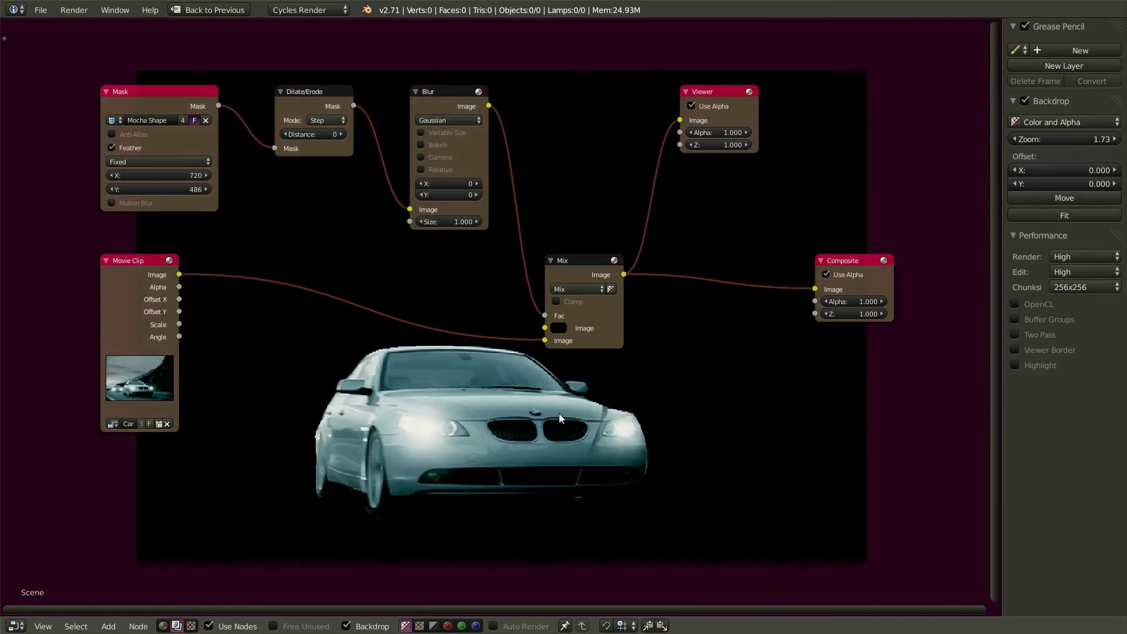
key(v)
key(v)
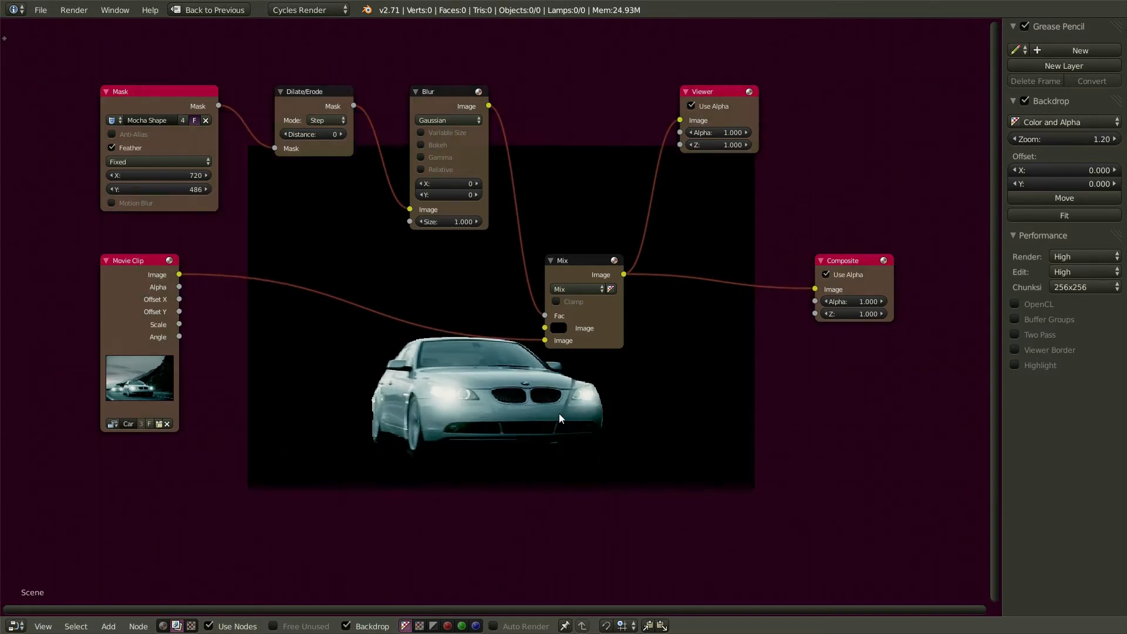
click(1077, 138)
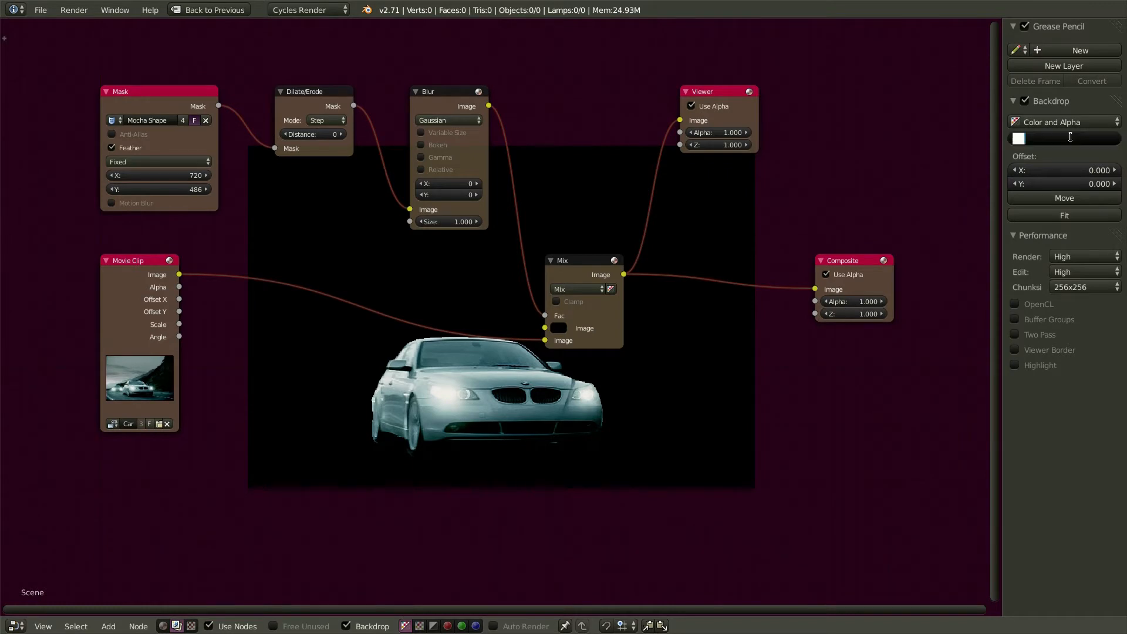
text(1.71)
key(Return)
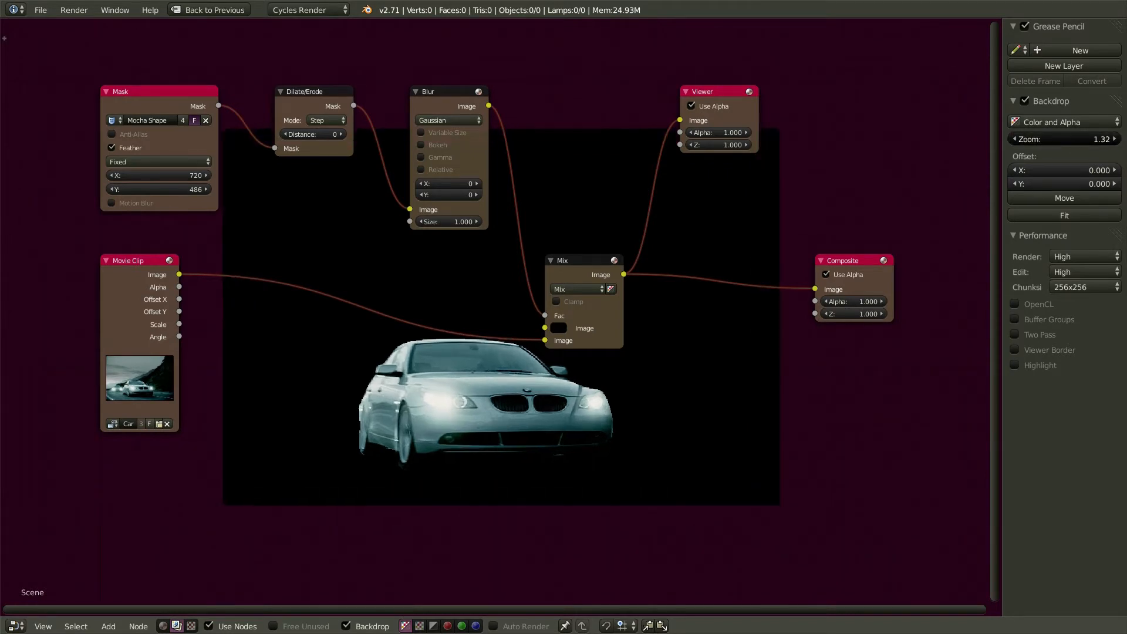
drag(1073, 141, 1068, 141)
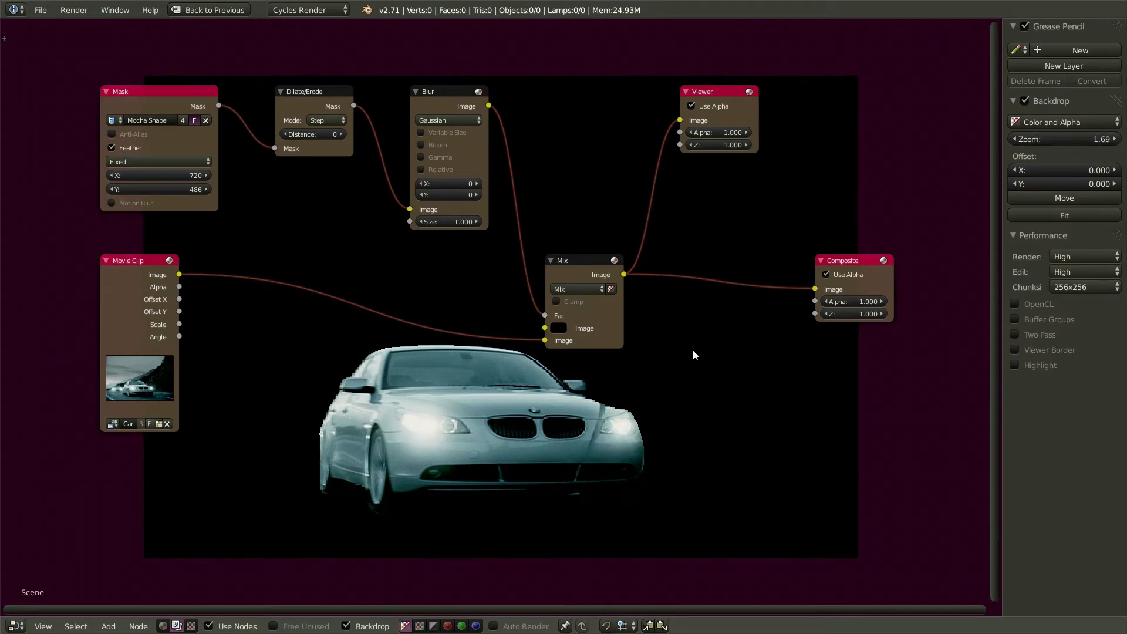
- Set the Mix node's background colour to green and add the sky image as an Image node
click(559, 327)
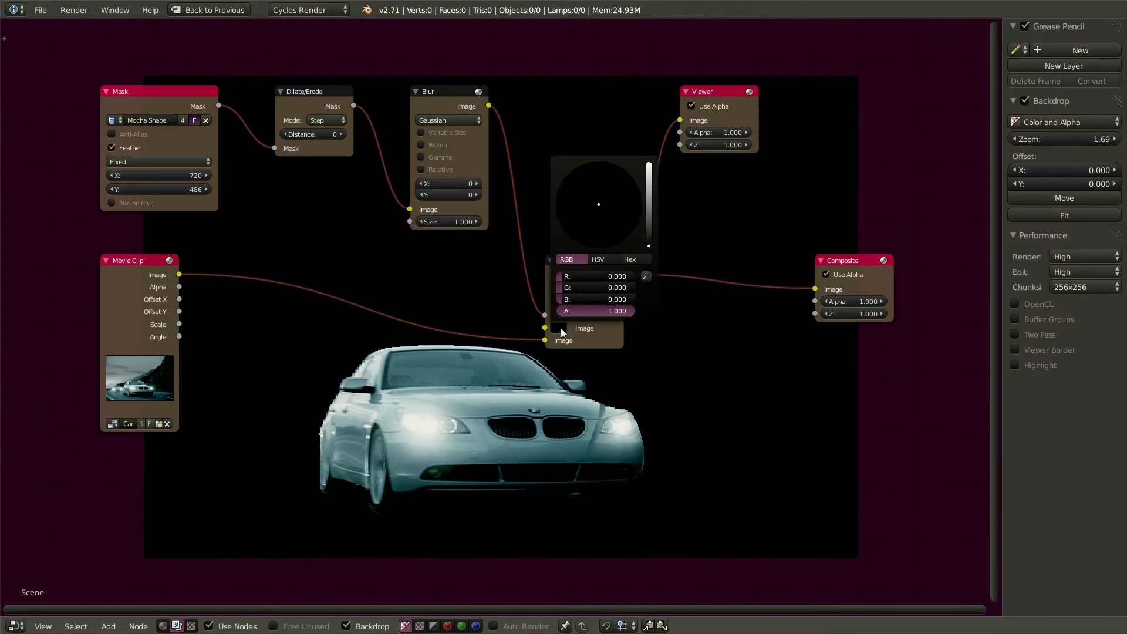
mouse_move(648, 243)
mouse_down()
mouse_move(649, 183)
mouse_move(604, 203)
mouse_move(629, 193)
mouse_move(590, 173)
mouse_move(561, 184)
mouse_up()
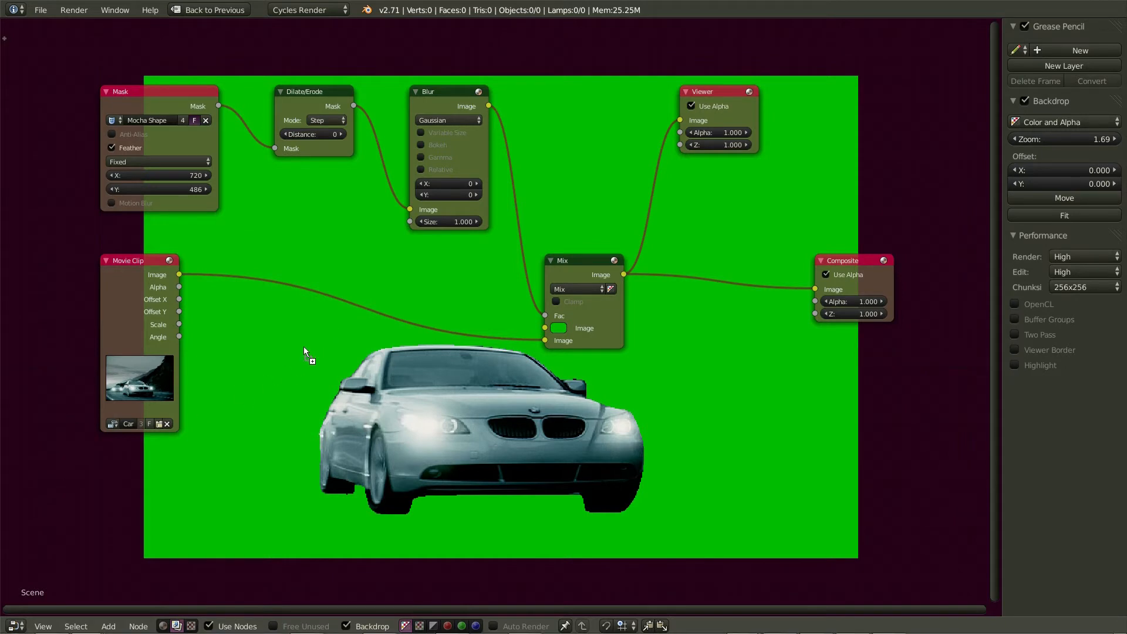
drag(304, 348, 304, 347)
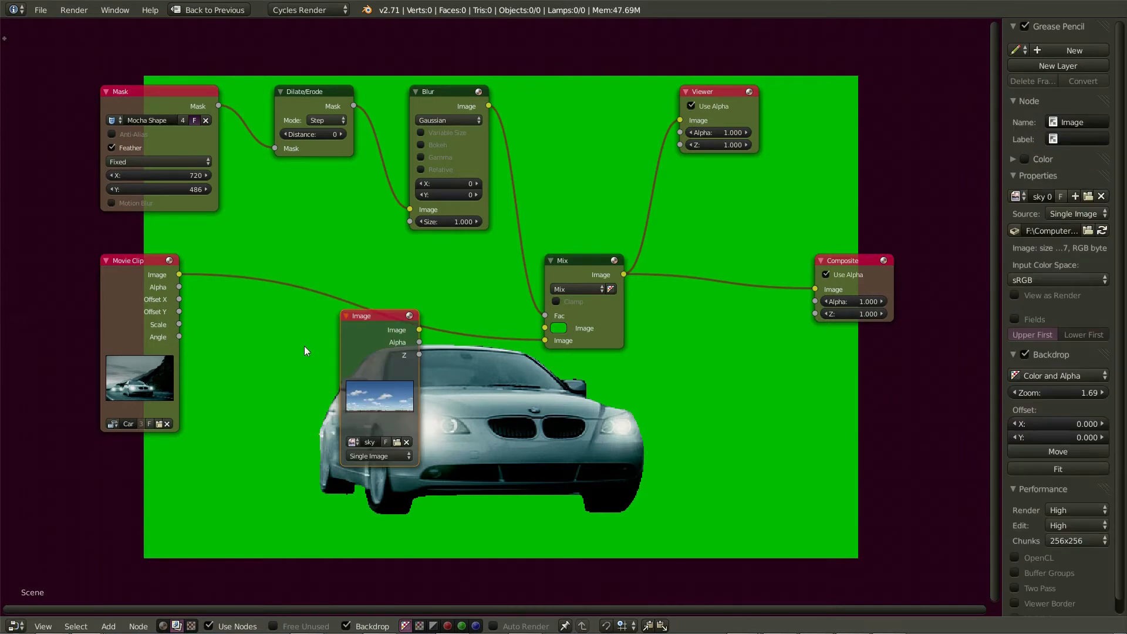
- Move the sky Image node left beside the Mix node and make the Viewer node active
drag(374, 317, 544, 328)
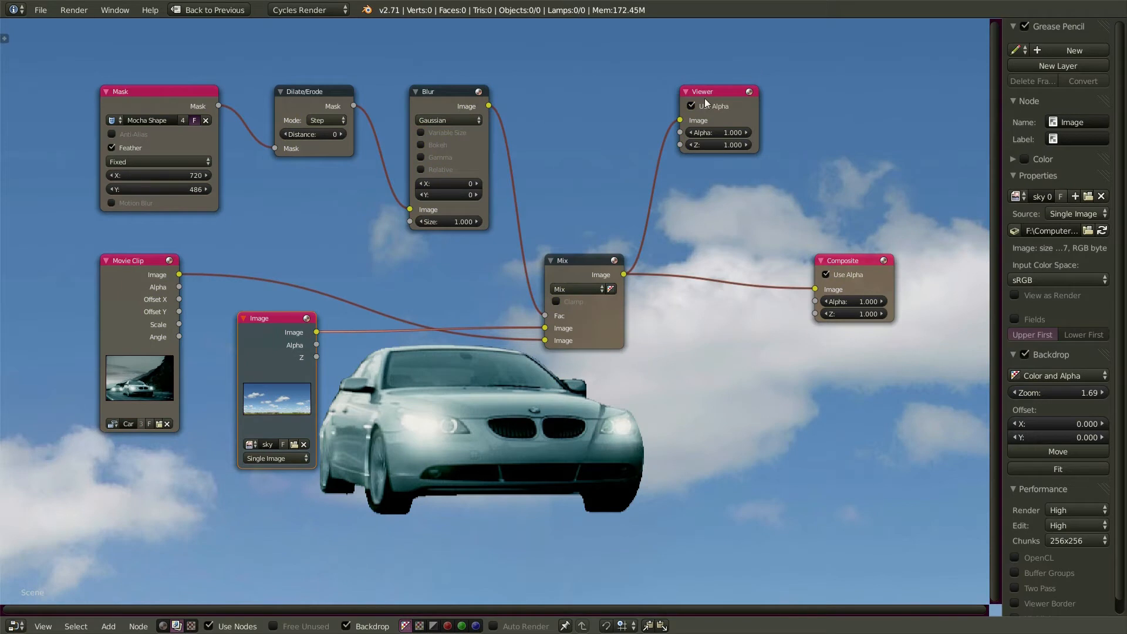
click(729, 93)
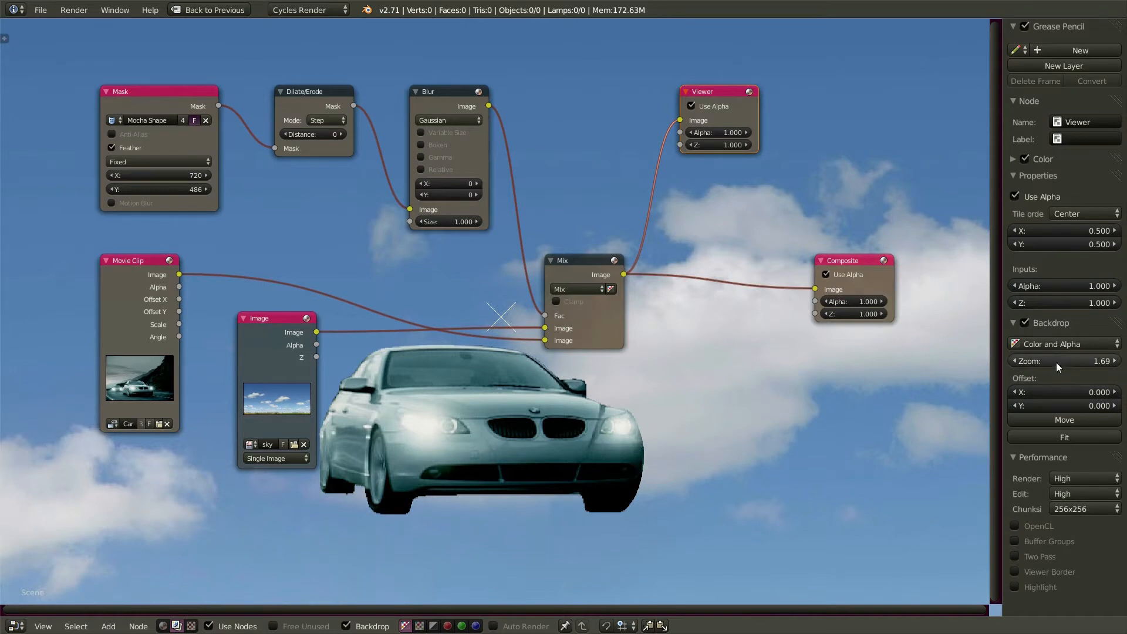
- Zoom the backdrop to about 2.88 on the car and enable Anti-Alias on the Mocha Shape mask node
drag(1070, 362, 1123, 362)
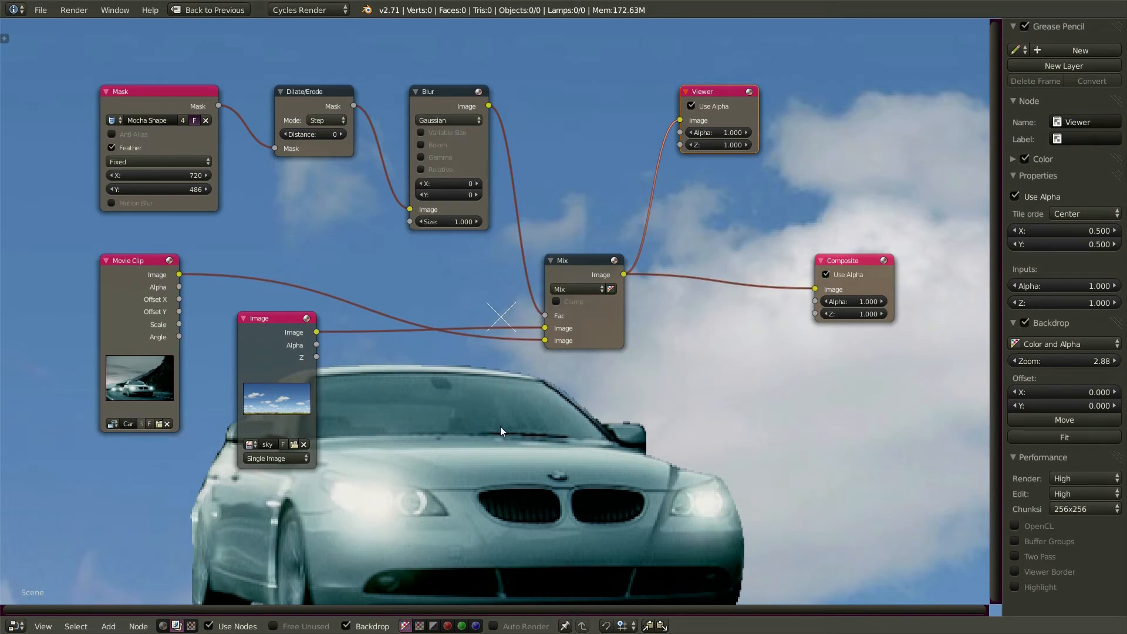
alt+middle_drag(481, 464, 635, 334)
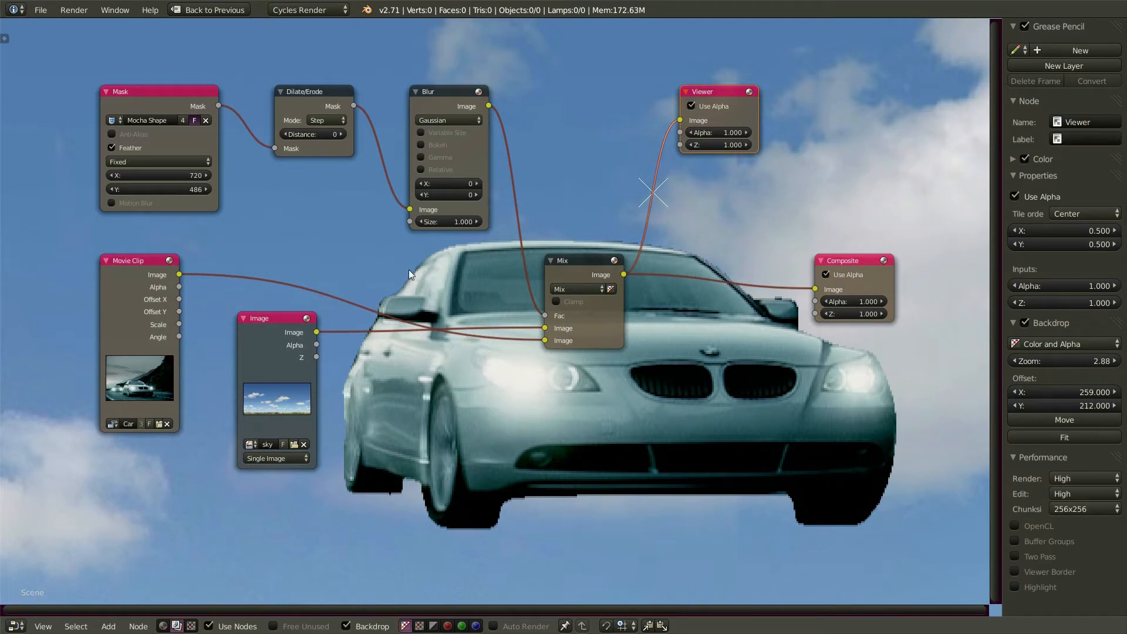
click(112, 135)
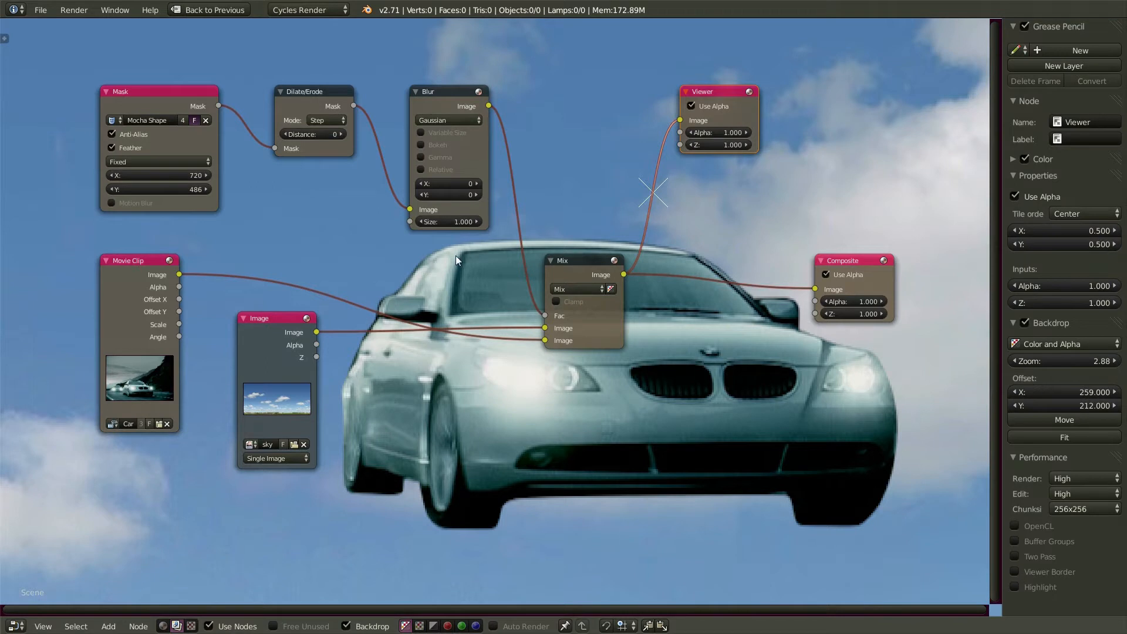
- Try Dilate/Erode distances of 3, back to 0, then 5 on the car mask
click(341, 135)
click(341, 134)
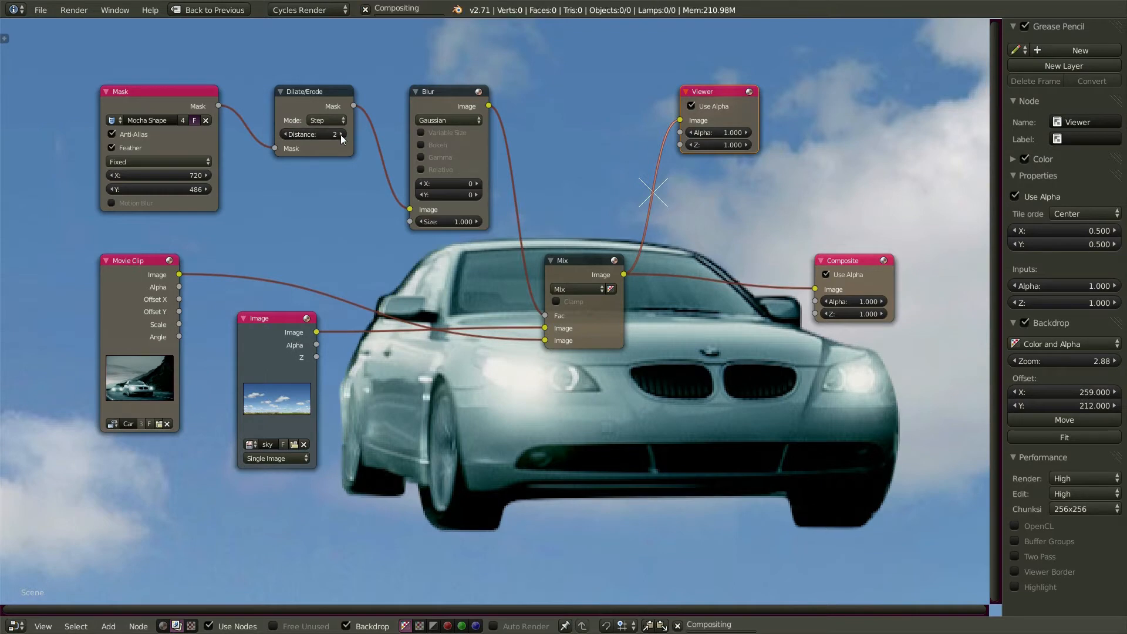
click(341, 134)
click(286, 134)
click(286, 134)
click(286, 135)
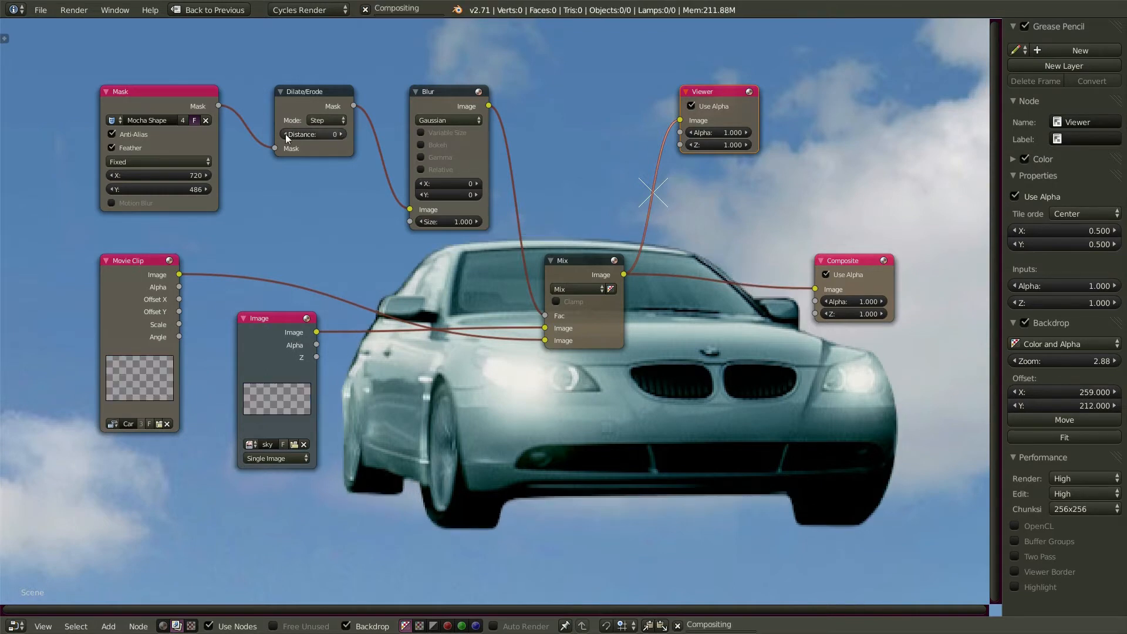
click(341, 135)
click(341, 134)
click(341, 134)
click(341, 135)
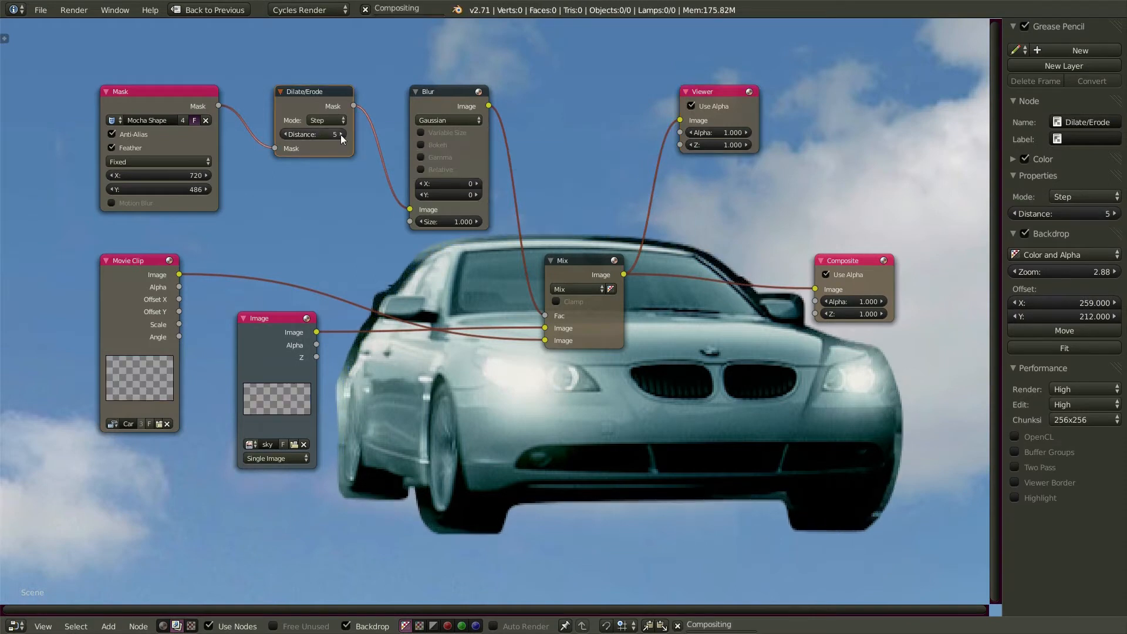
click(341, 134)
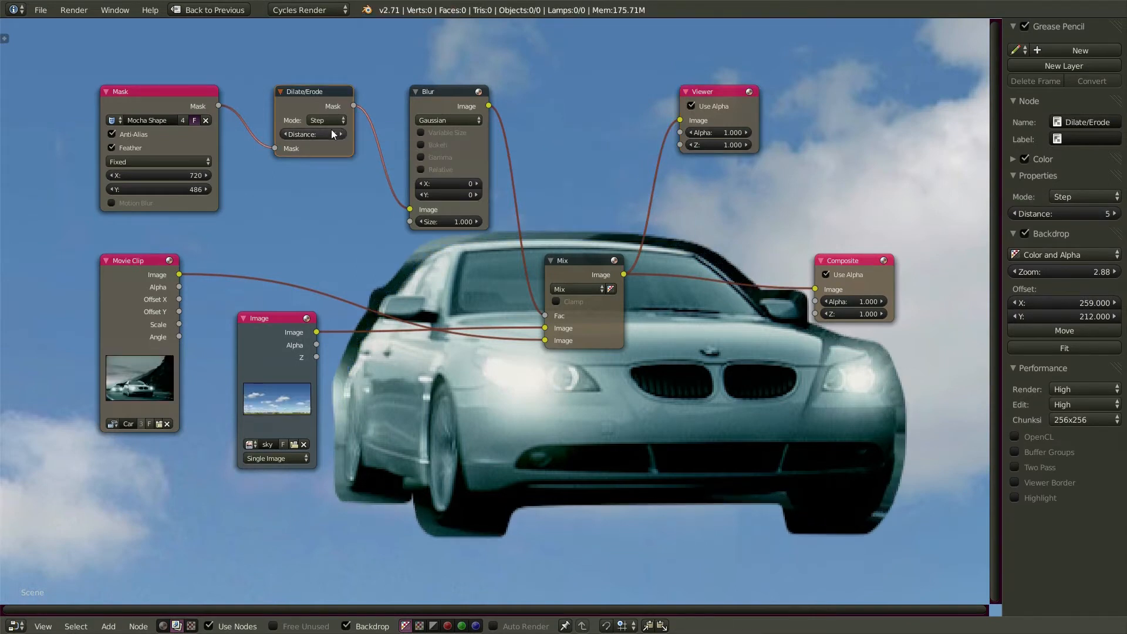
- Switch Dilate/Erode to Feather mode with Smooth falloff and set its distance to 0
click(344, 121)
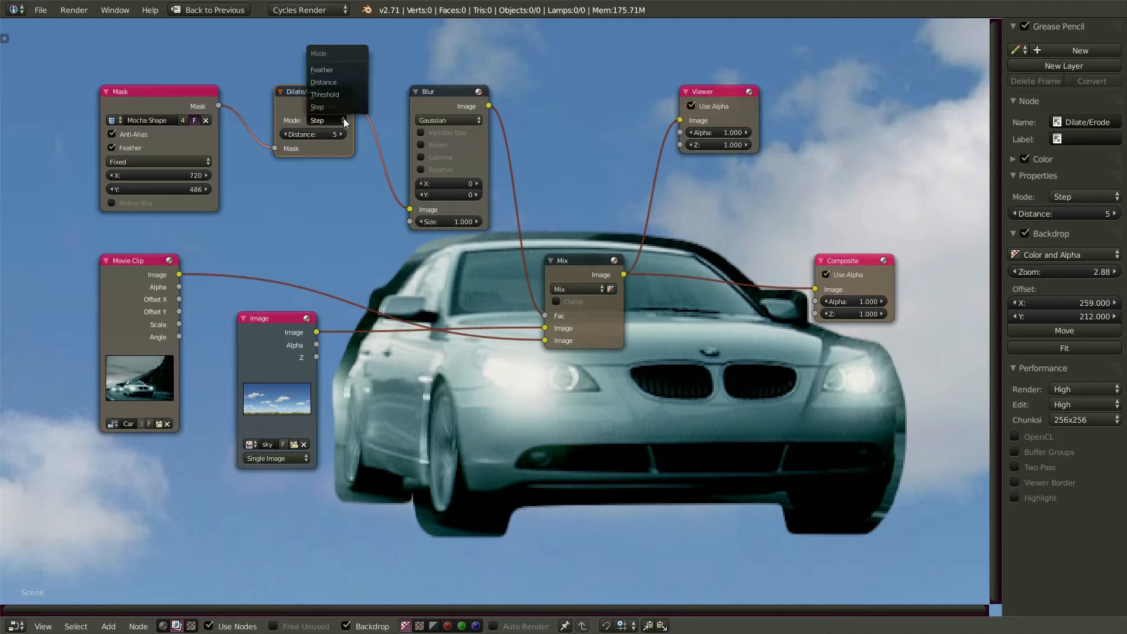
click(339, 74)
mouse_move(313, 135)
mouse_down()
mouse_move(349, 135)
mouse_move(279, 136)
mouse_move(322, 136)
mouse_up()
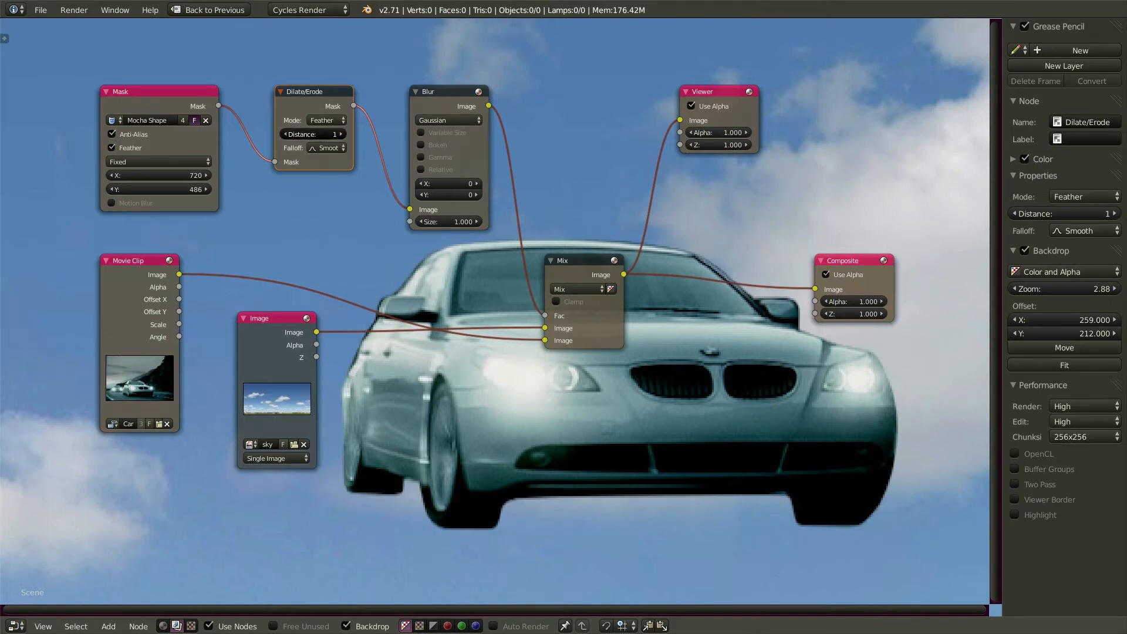
click(321, 135)
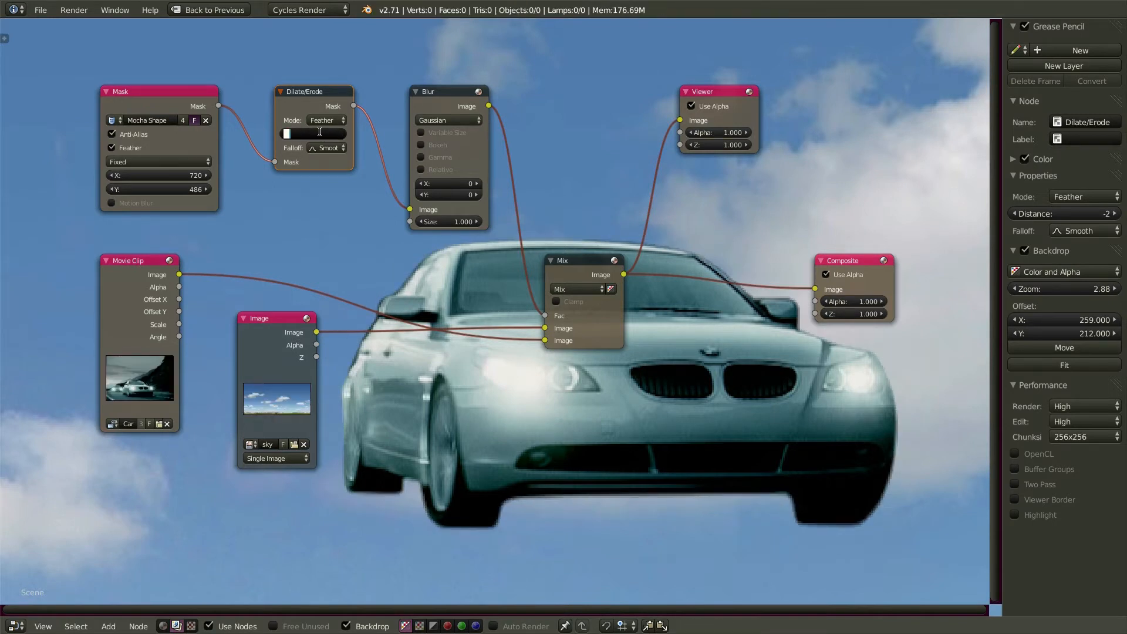
text(0)
key(Return)
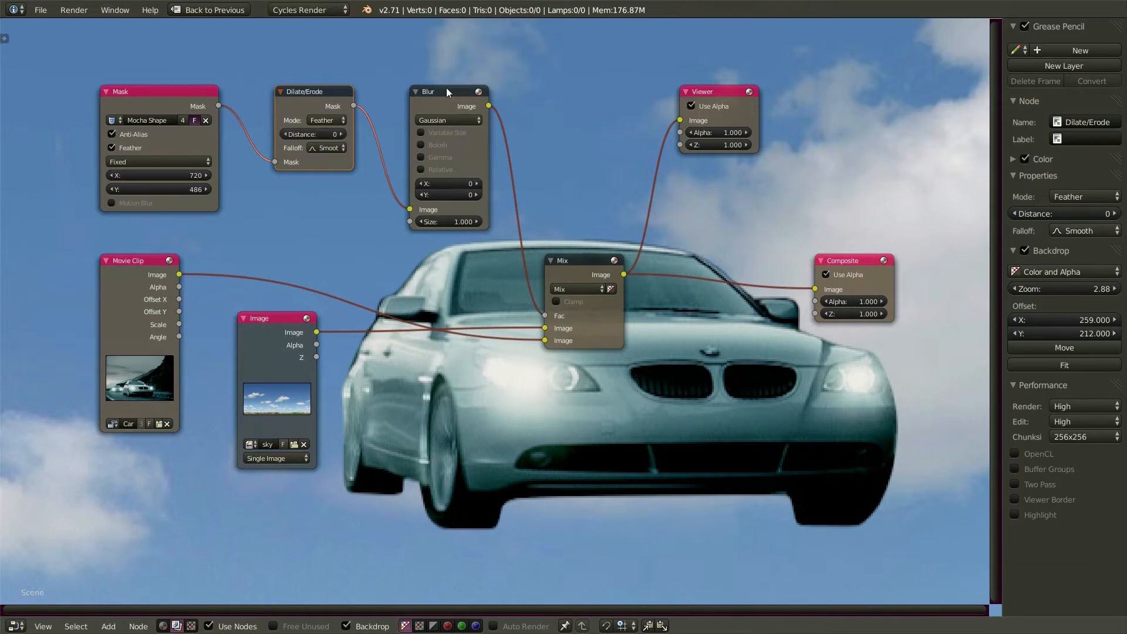
- Set the Blur node's X and Y sizes to 2 and review its filter type options
click(476, 185)
click(477, 185)
click(477, 195)
click(477, 194)
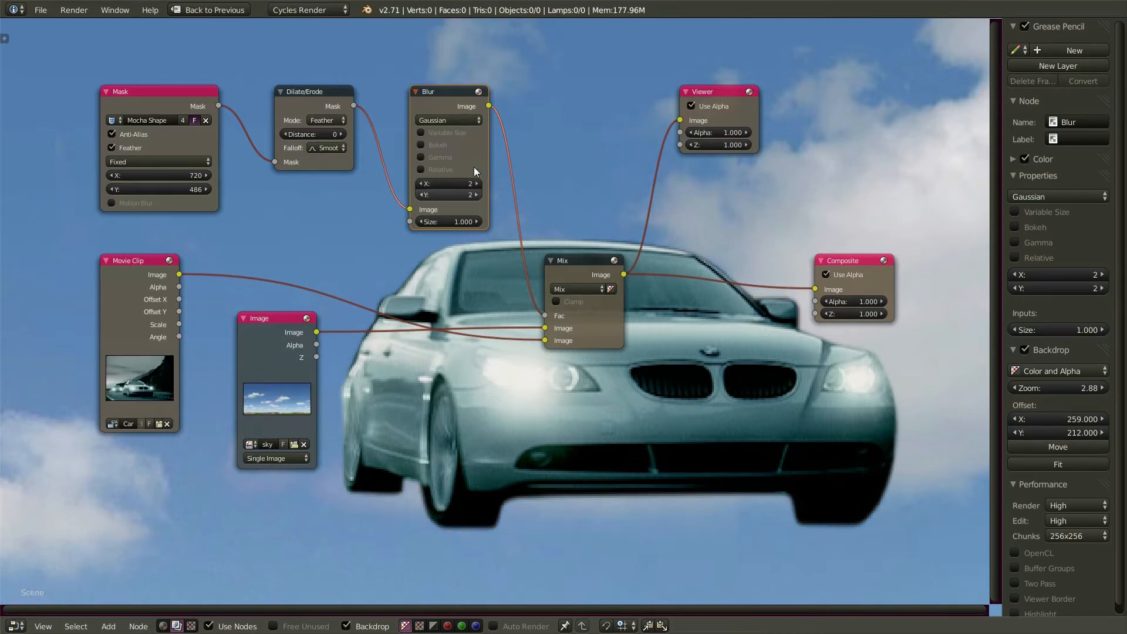
click(463, 120)
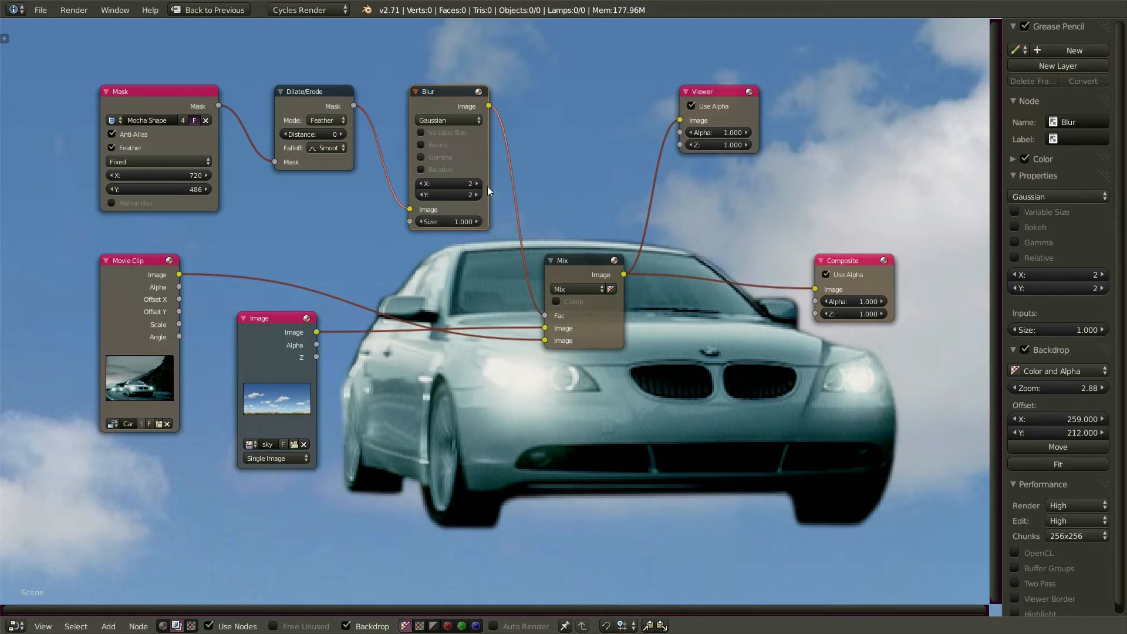
- Connect the mask to Mix's Fac, enable mask Motion Blur, and unplug the sky image
drag(219, 106, 545, 317)
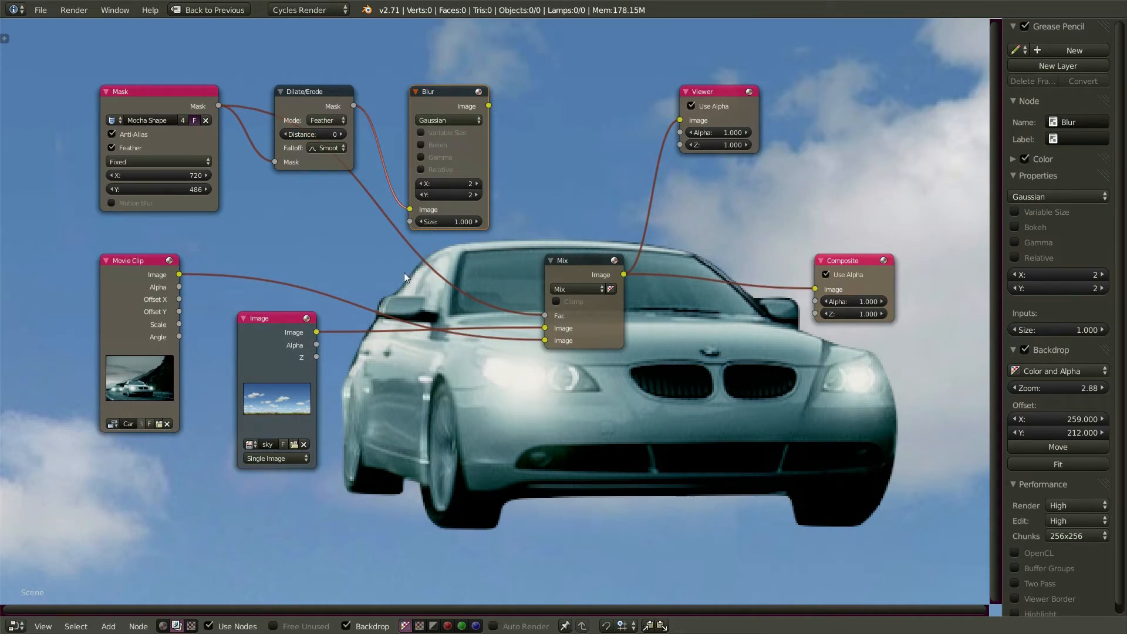
click(111, 204)
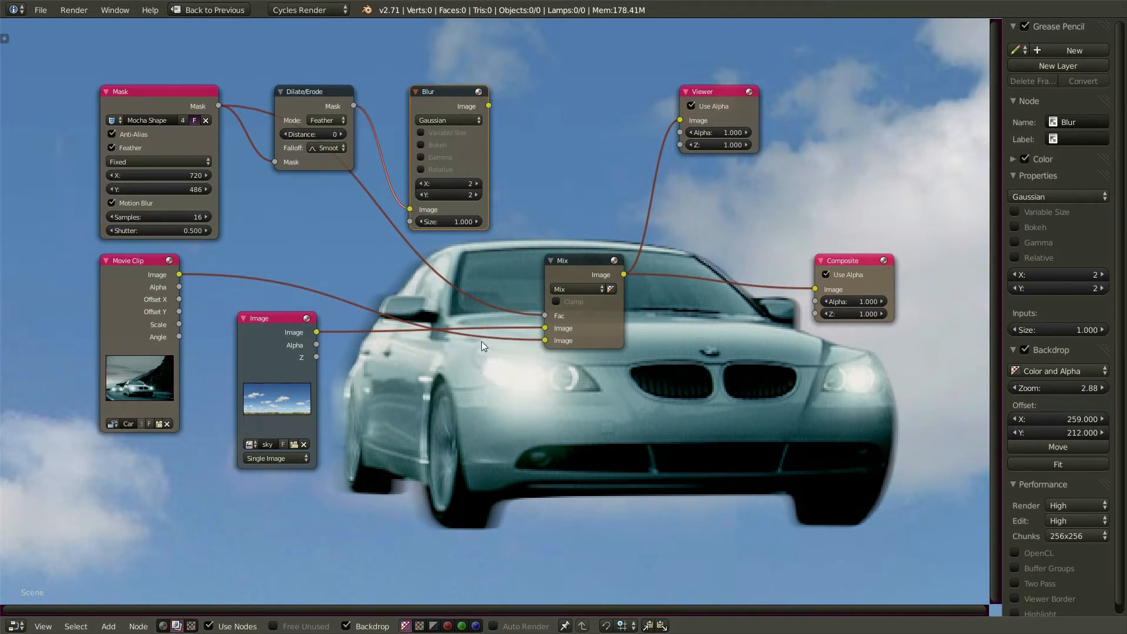
drag(547, 329, 366, 347)
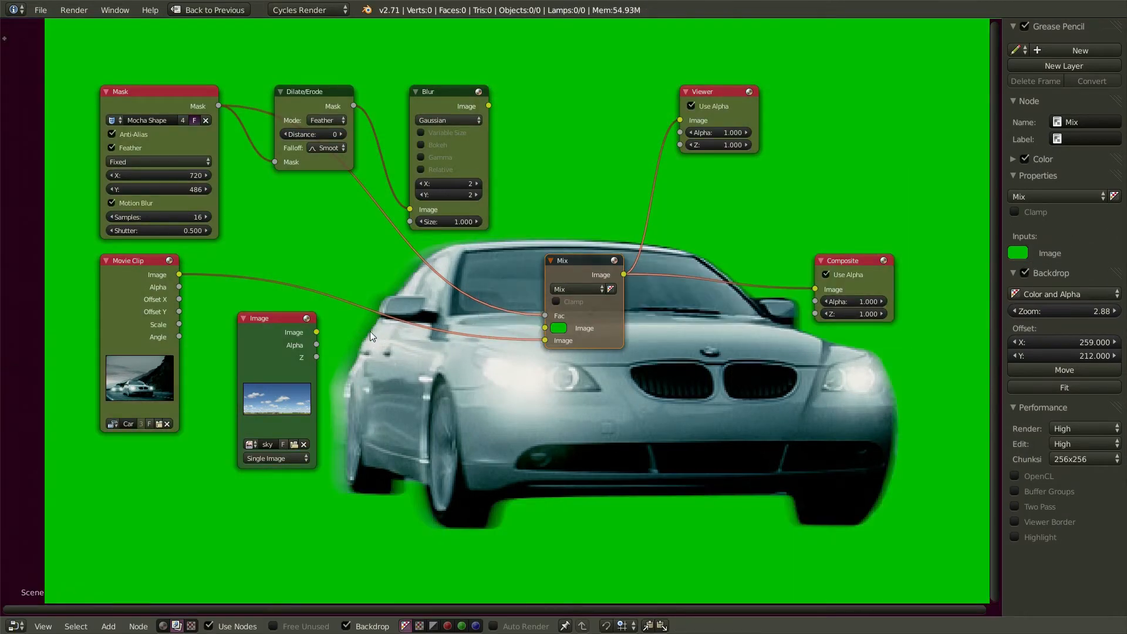
- Set mask motion blur to 32 samples and 1.000 shutter, and plug the movie clip into Mix's first Image
click(180, 218)
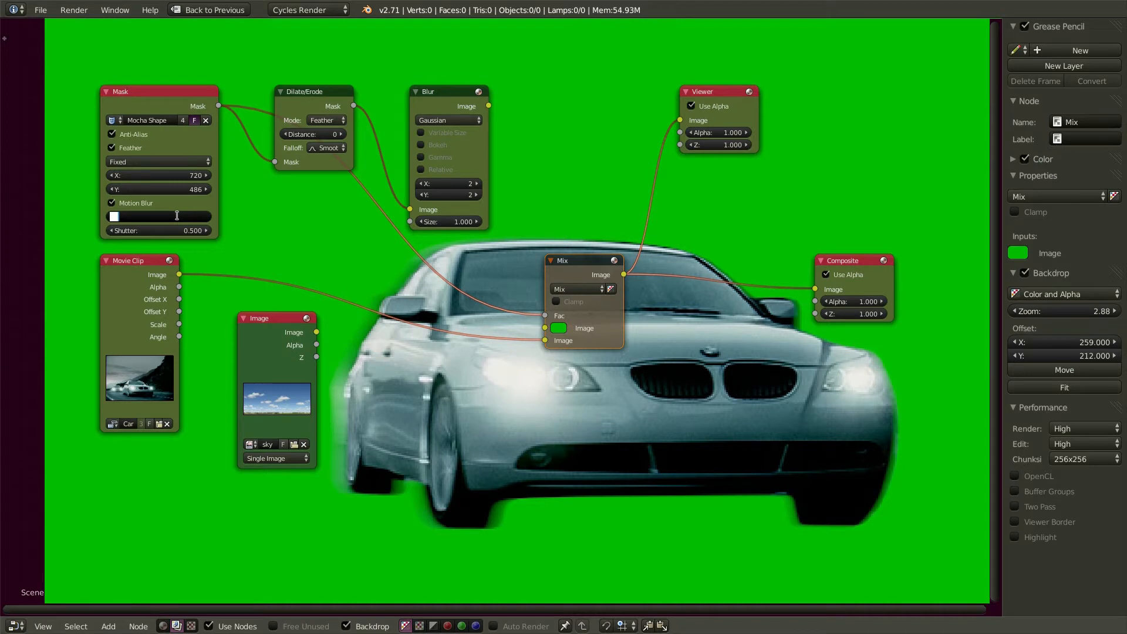
key(Return)
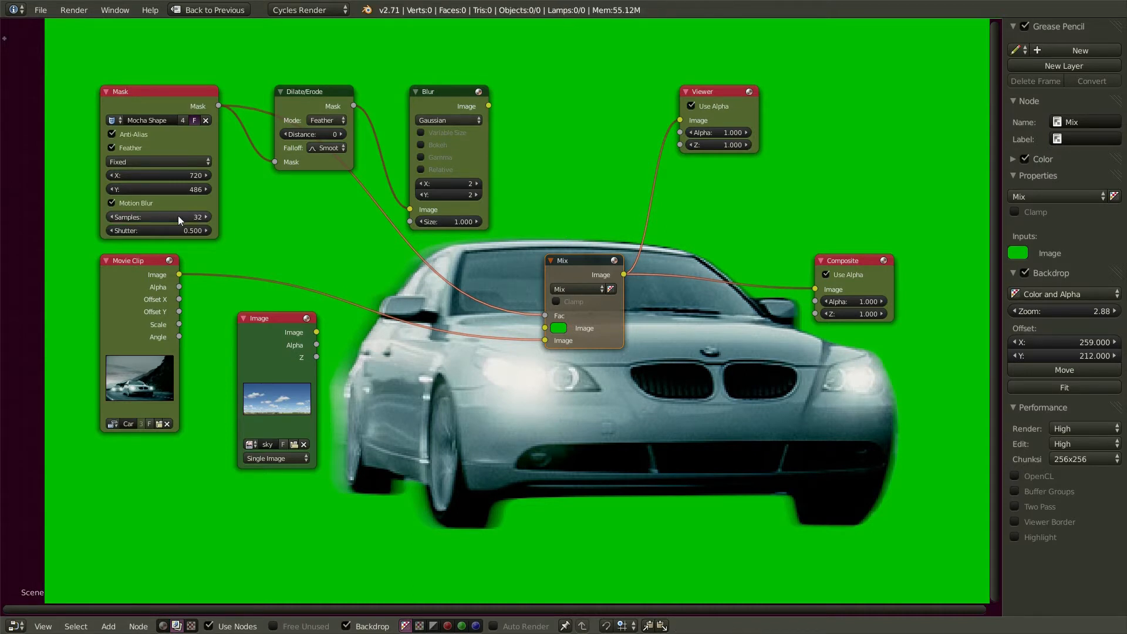
click(183, 230)
text(1)
key(Return)
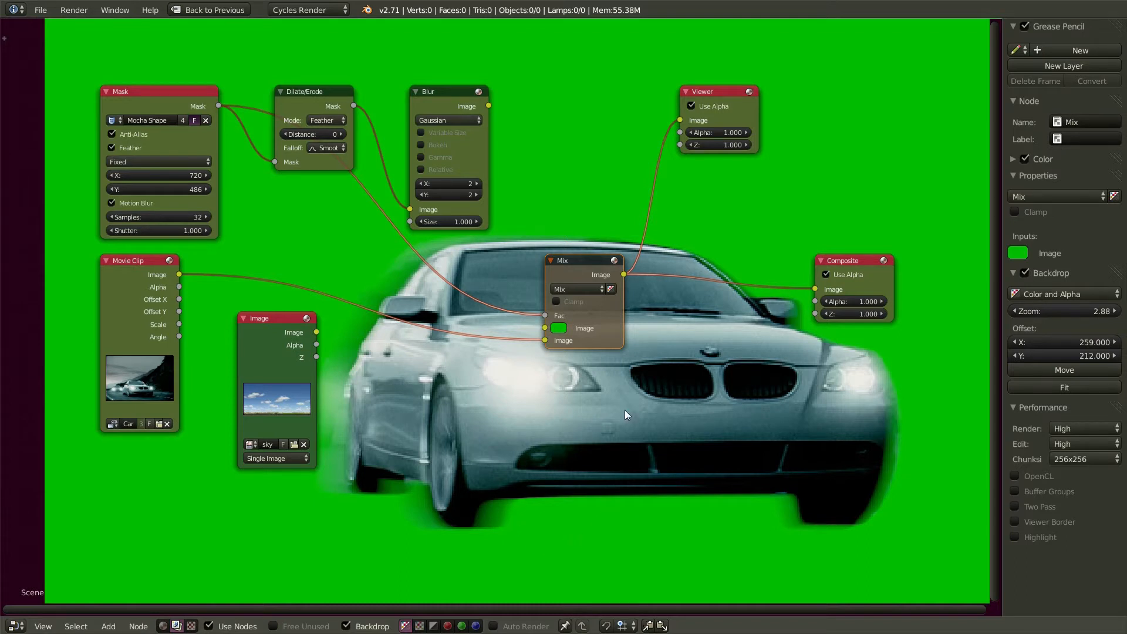
drag(545, 342, 546, 329)
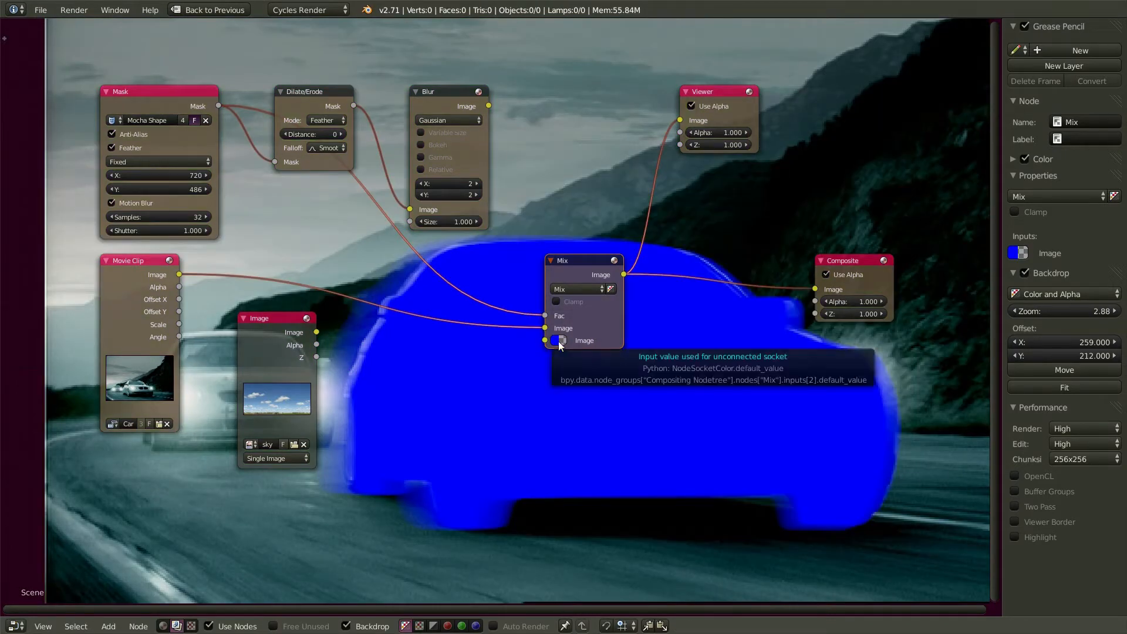
- Switch the Mix node's blend type to Multiply and set the mask shutter to 0
click(575, 289)
click(572, 256)
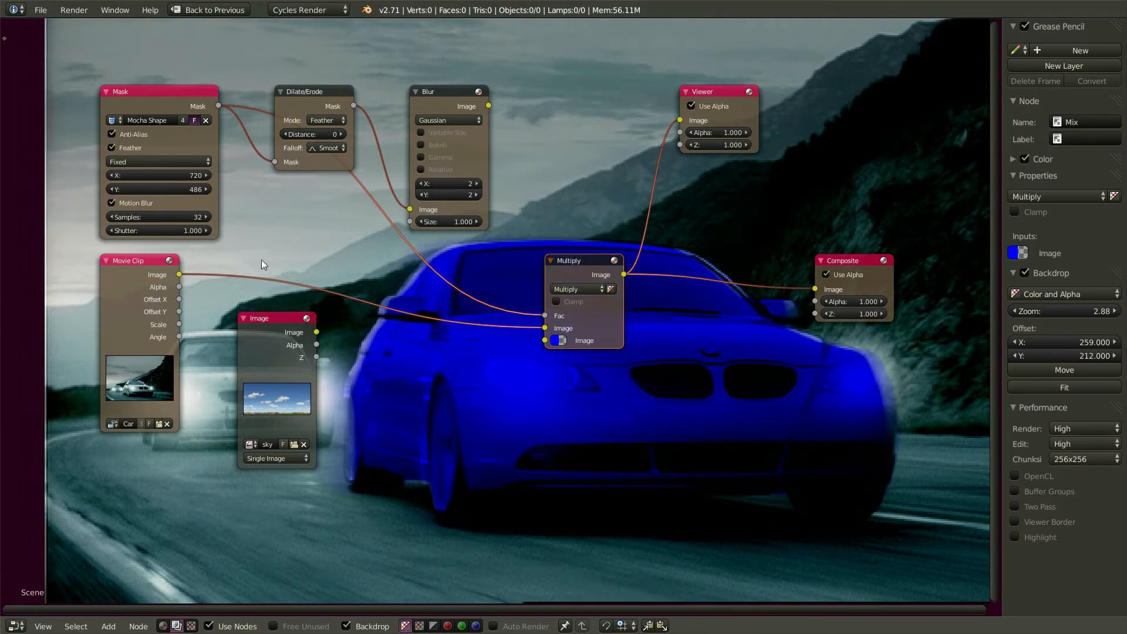
click(150, 231)
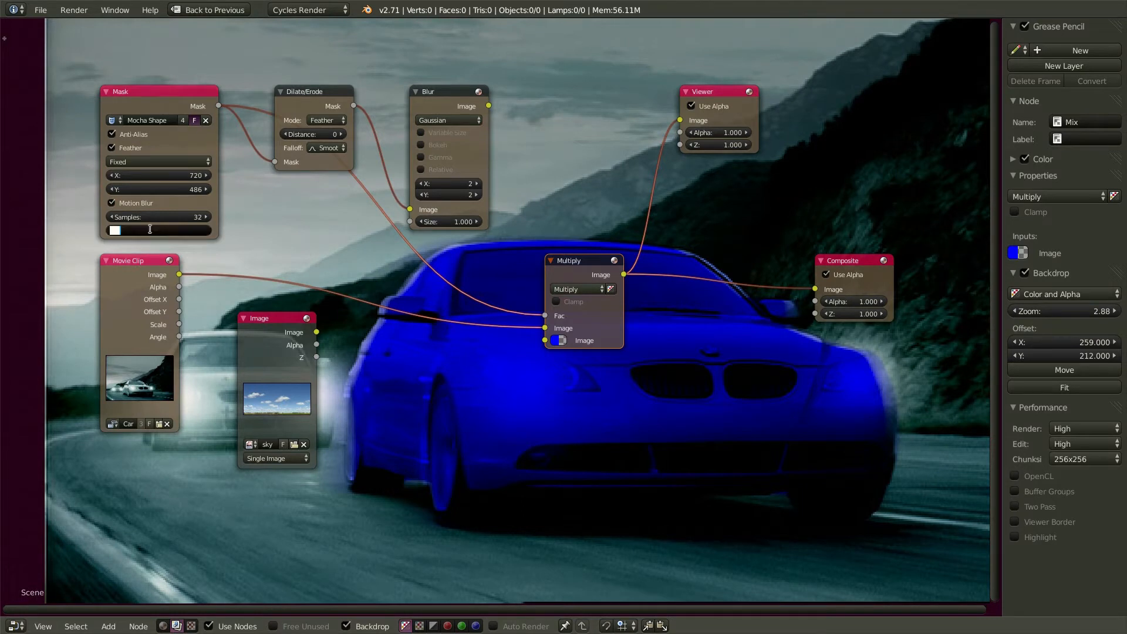
text(0)
key(Return)
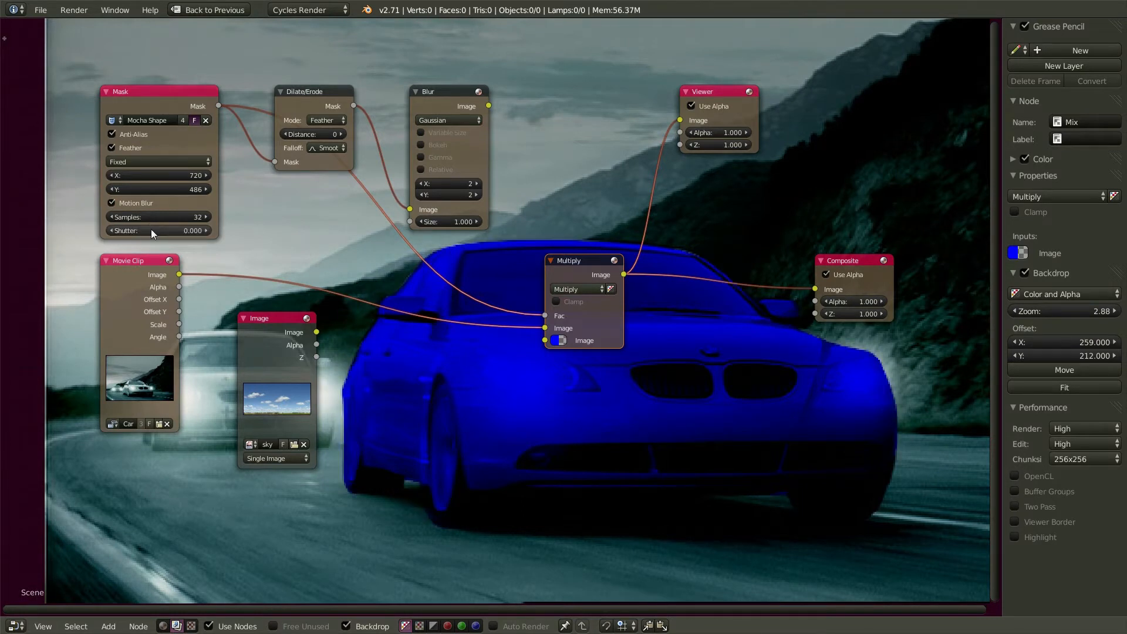
- Tint the car an opaque pale peach (R 1.000, G 0.656, B 0.588) via the Mix colour
click(559, 340)
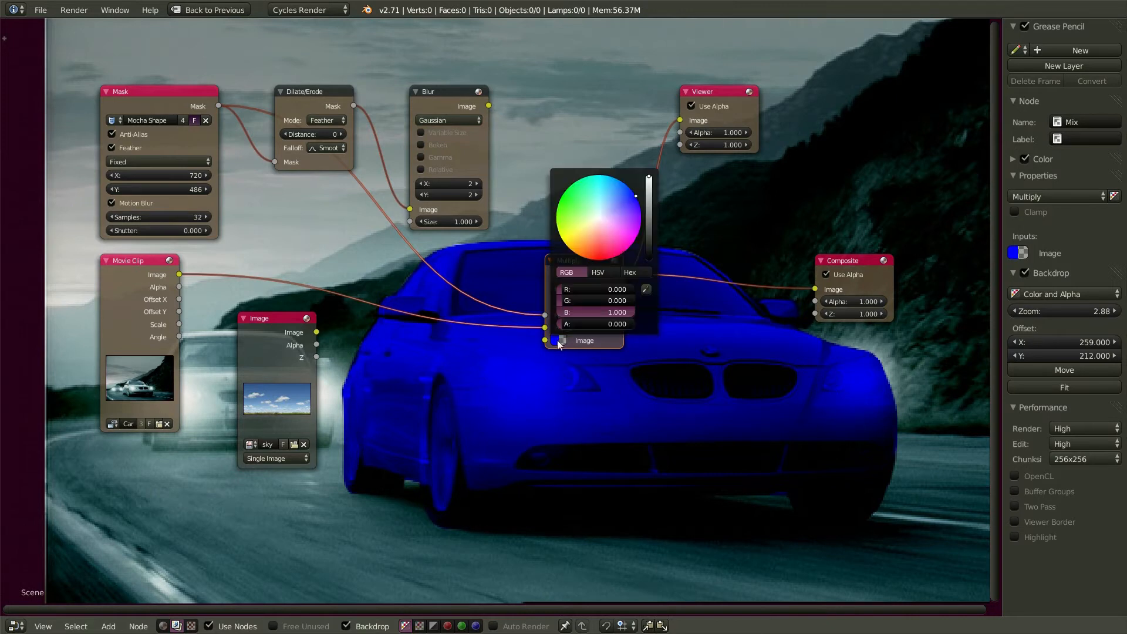
drag(568, 332, 631, 324)
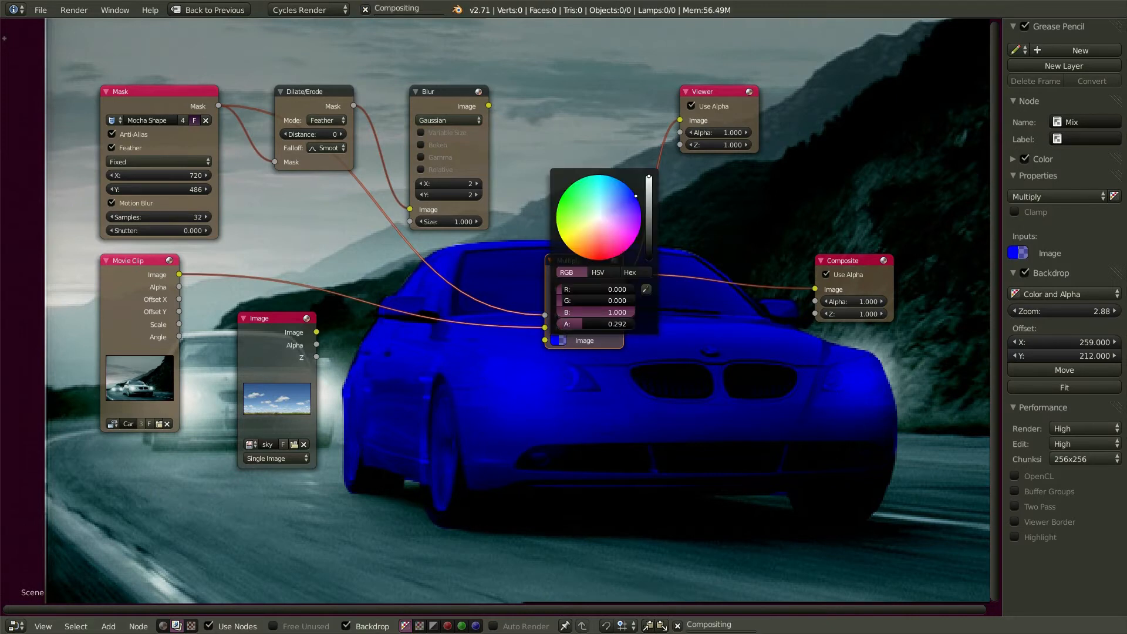
click(615, 205)
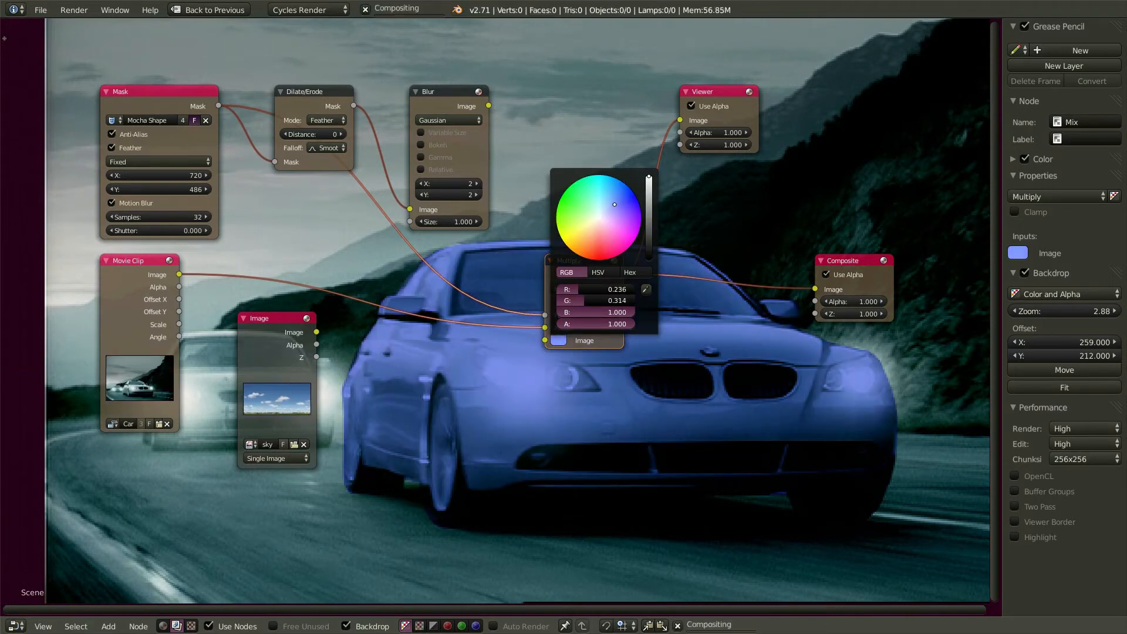
click(577, 204)
click(591, 233)
click(595, 228)
click(597, 227)
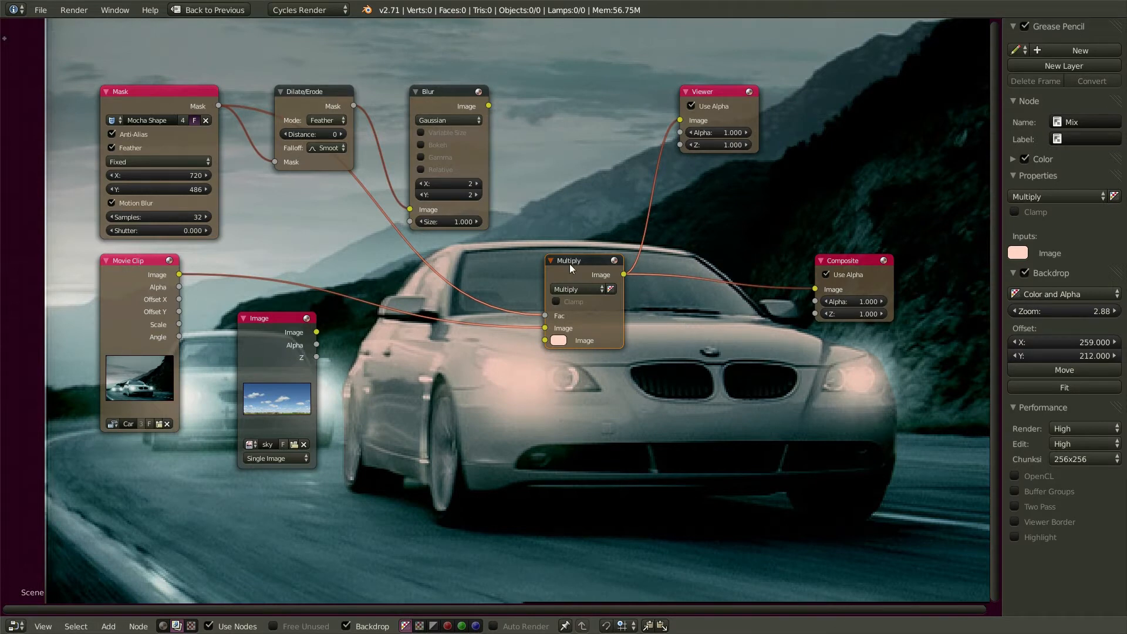
- Add an Alpha Over node above Multiply, wiring the mask to its Fac and movie clip to its second Image
drag(574, 259, 572, 334)
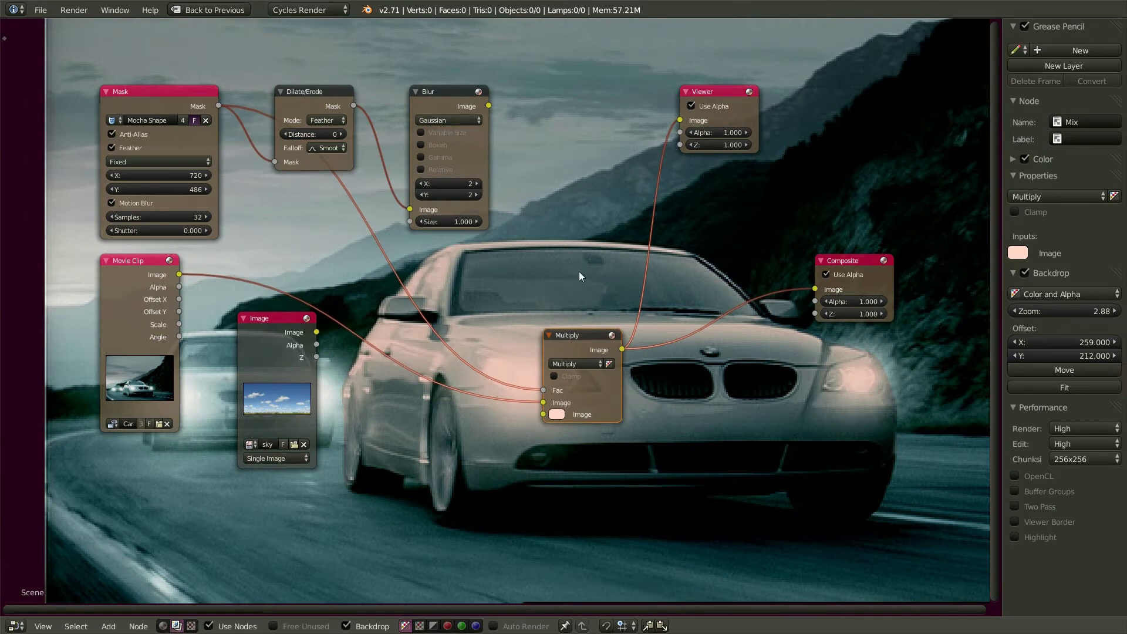
key(shift+a)
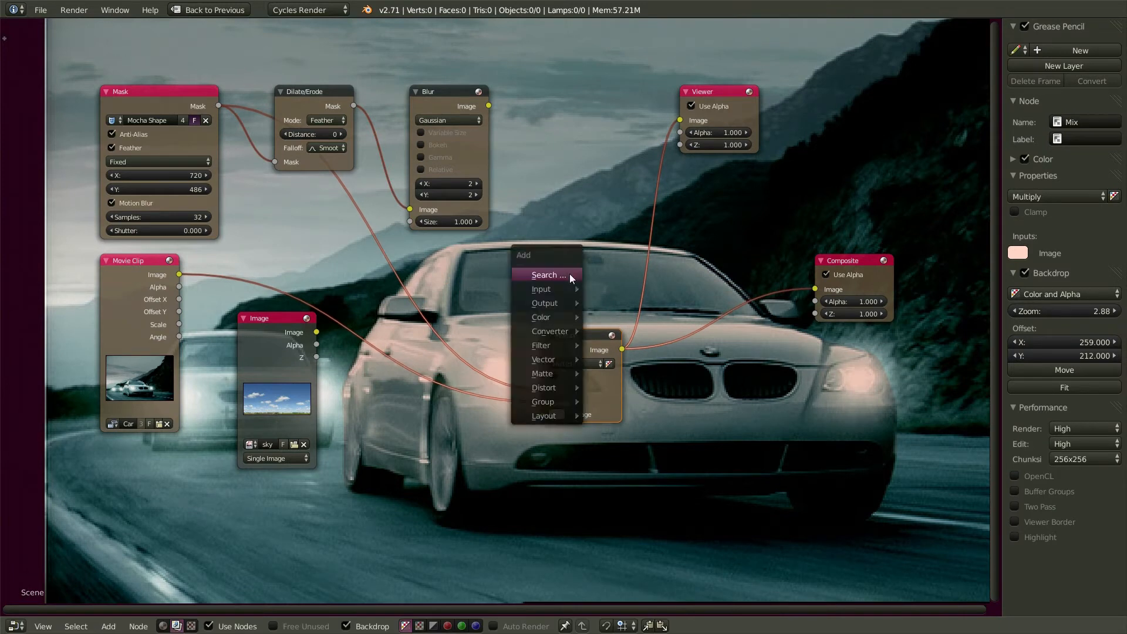
click(5, 37)
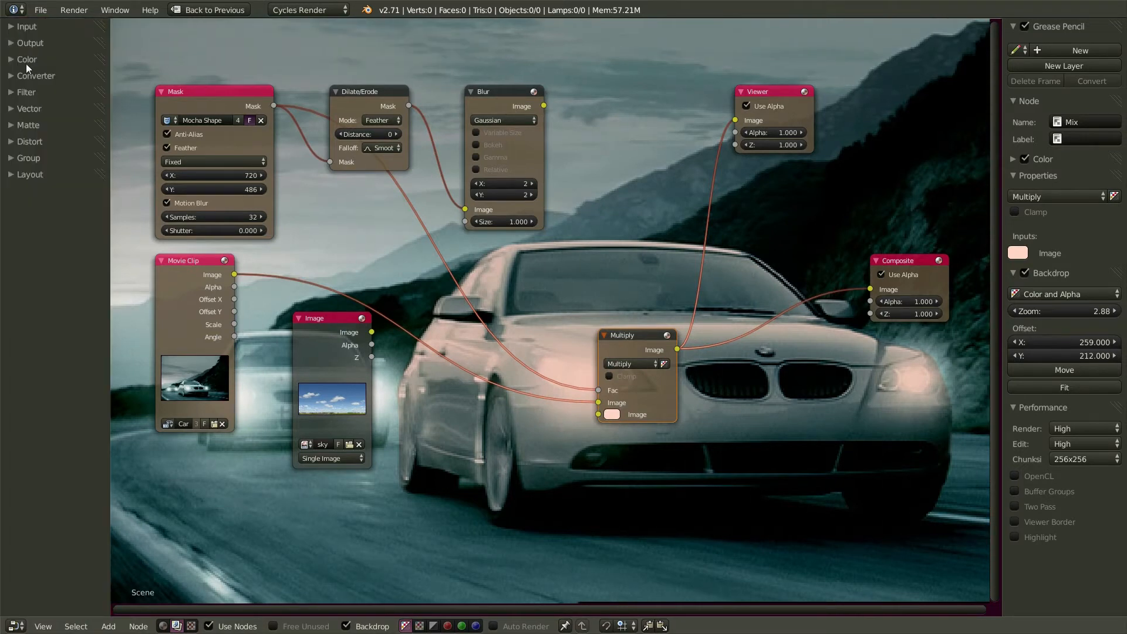
click(12, 59)
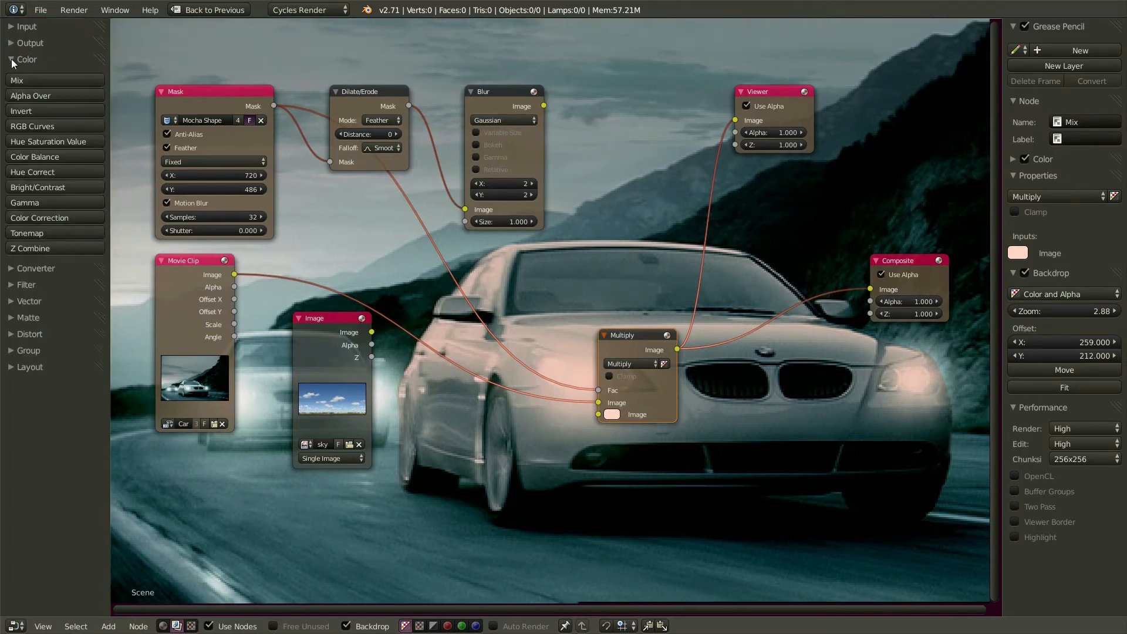
click(39, 96)
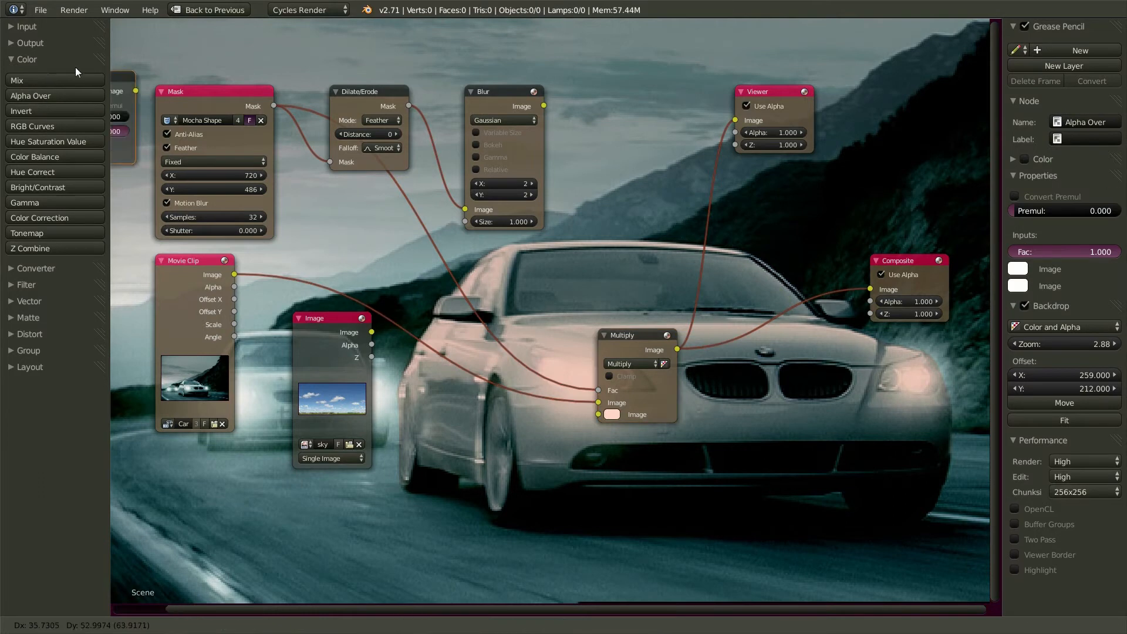
click(591, 218)
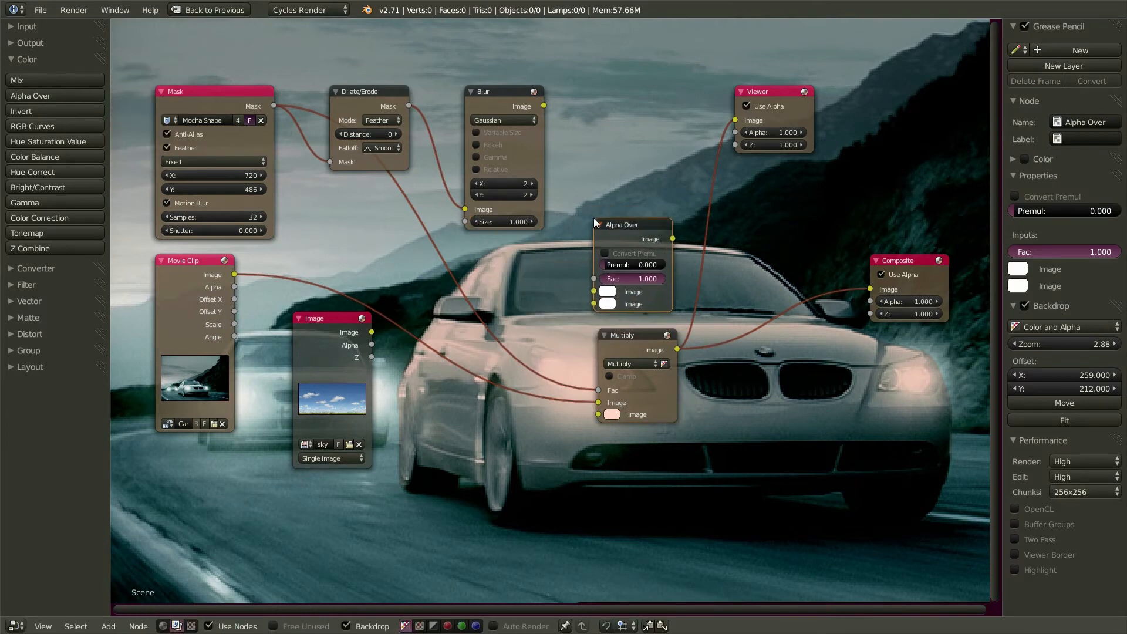
key(t)
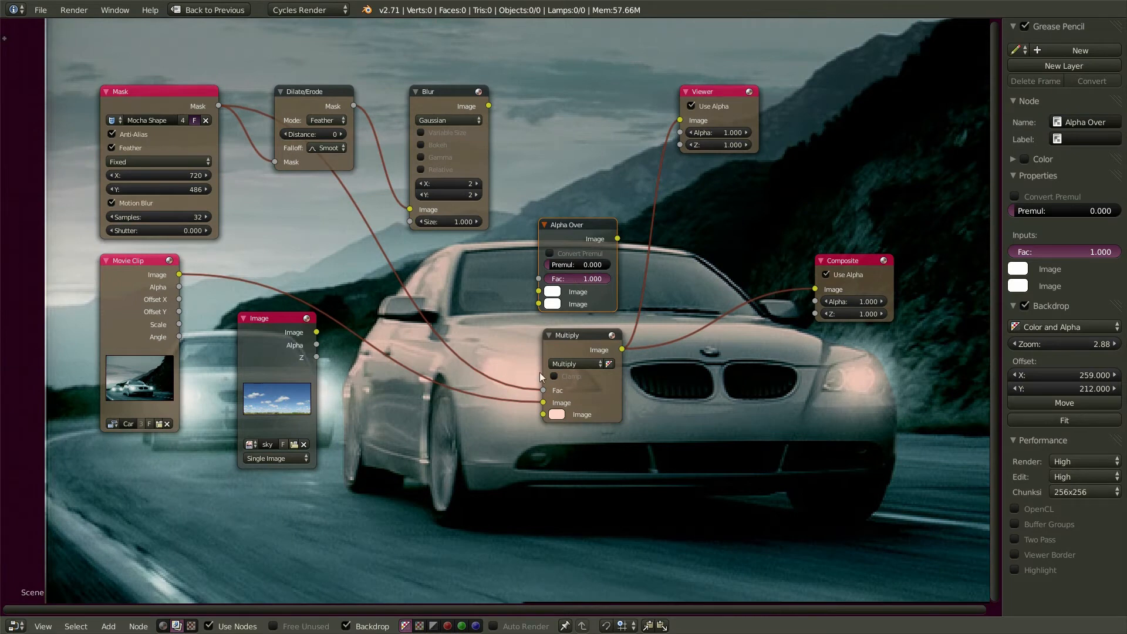
drag(541, 389, 538, 278)
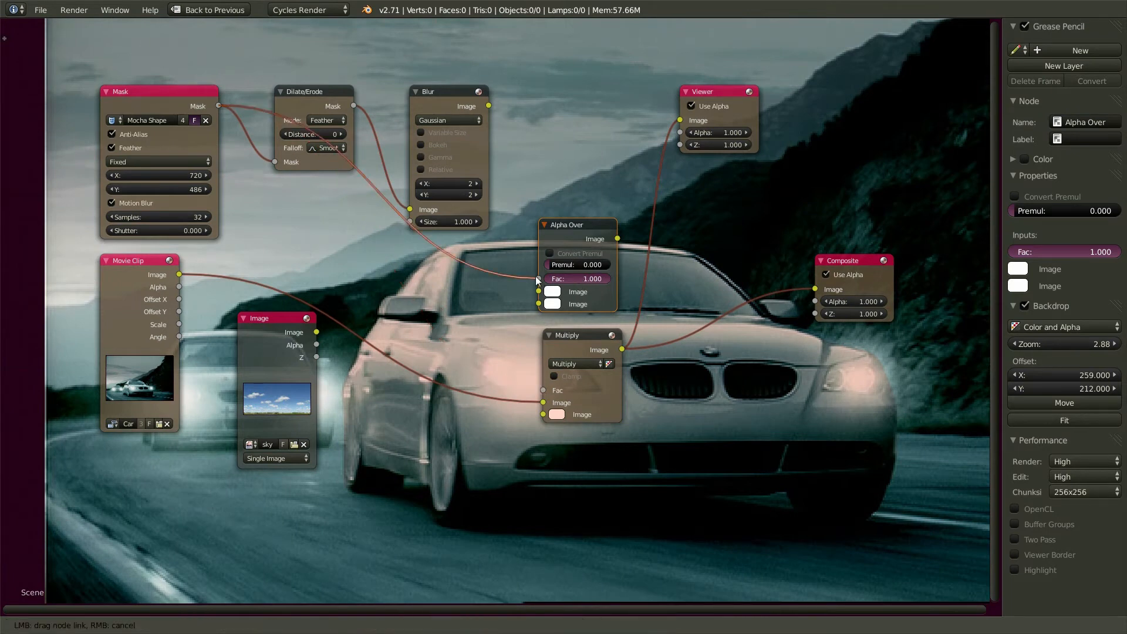
drag(542, 401, 537, 303)
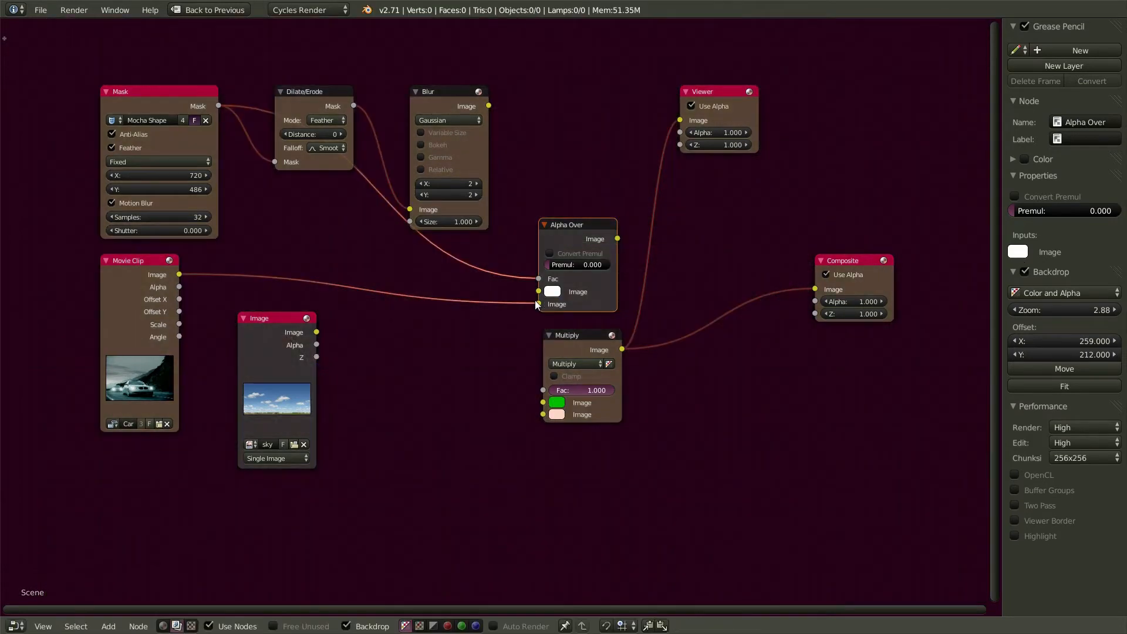
- Route Alpha Over's output to the Viewer and Composite nodes and move Multiply down out of the way
drag(625, 210, 679, 120)
drag(617, 238, 816, 288)
drag(594, 335, 600, 490)
- Set the alpha of Alpha Over's first Image colour to 0, leaving only the cut-out car
click(553, 291)
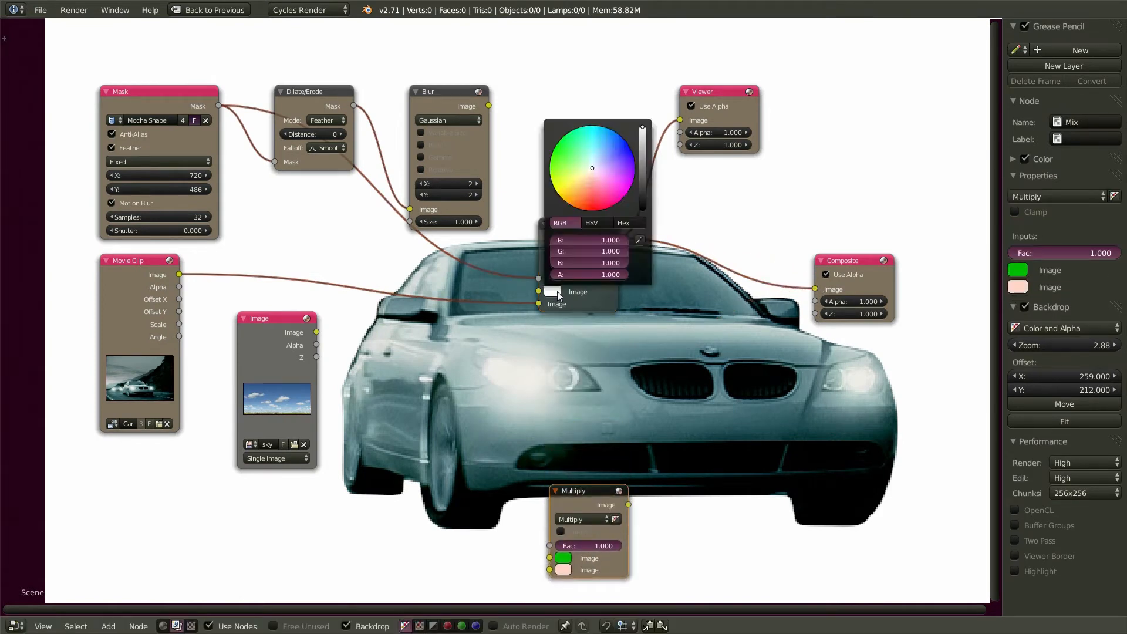
click(620, 274)
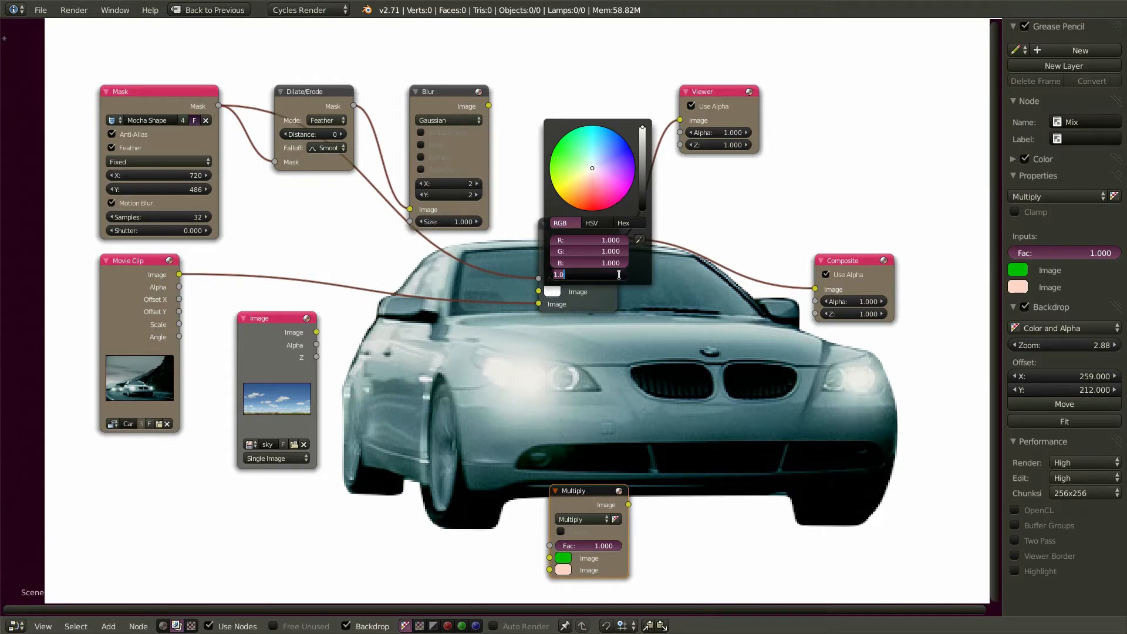
text(0)
key(Return)
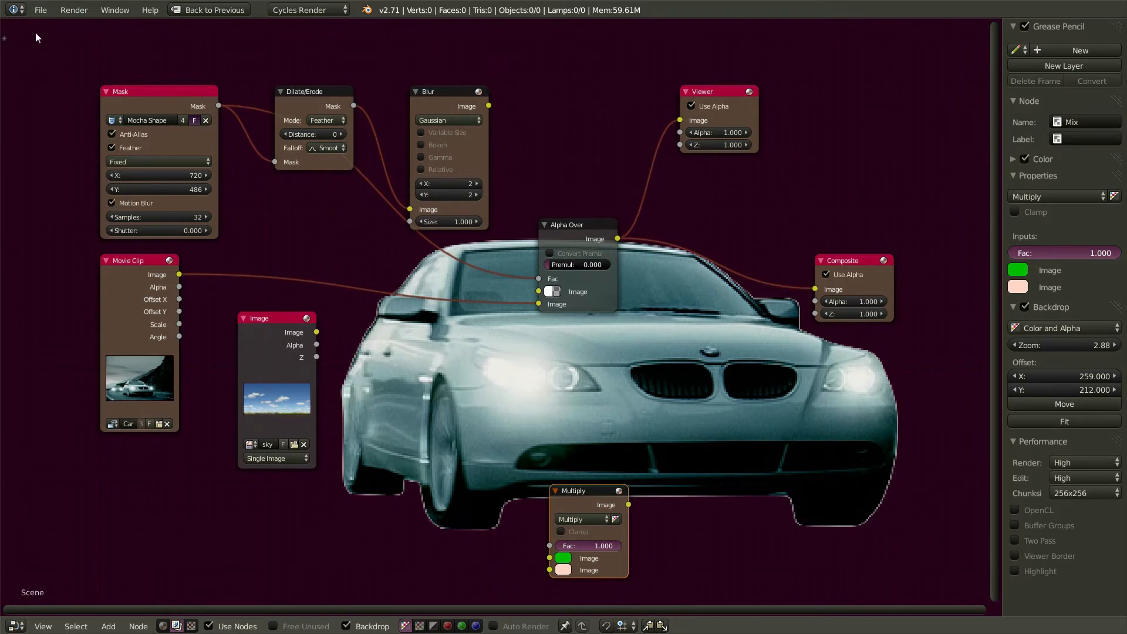
- Find the MochaBlend add-on in User Preferences by searching 'mocha' and expand its details
click(38, 9)
click(68, 164)
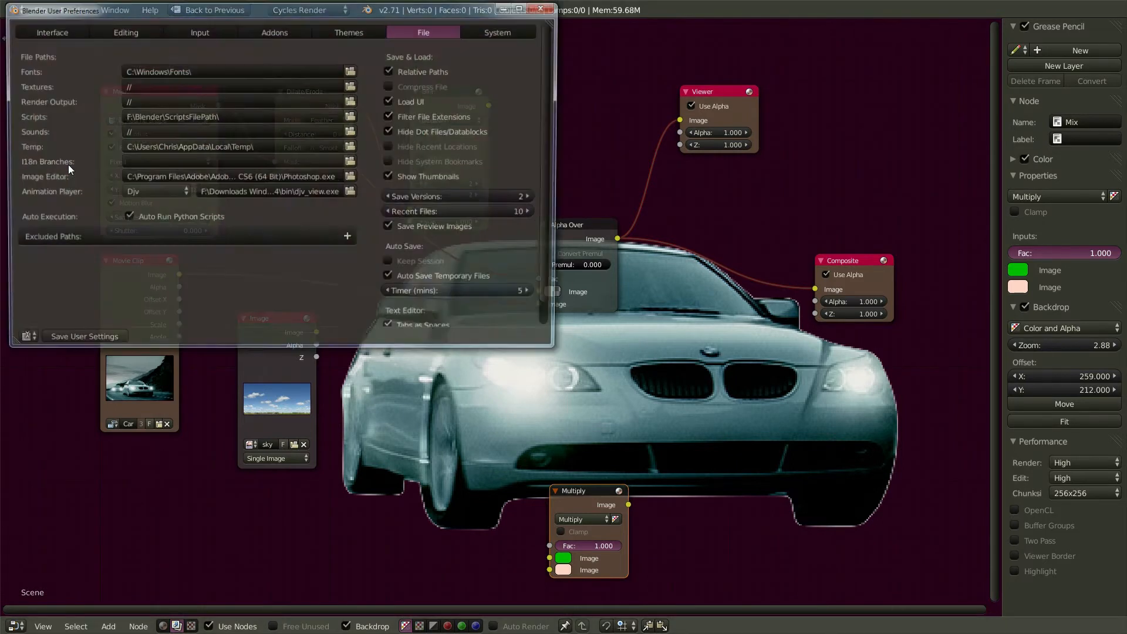
click(275, 30)
click(77, 49)
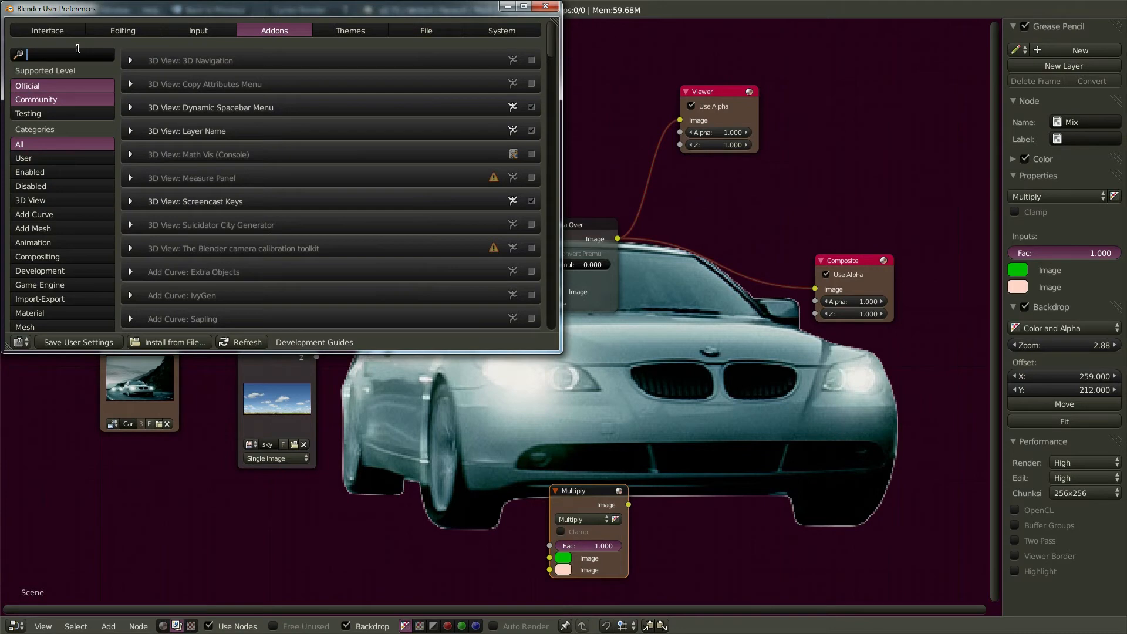
text(mocha)
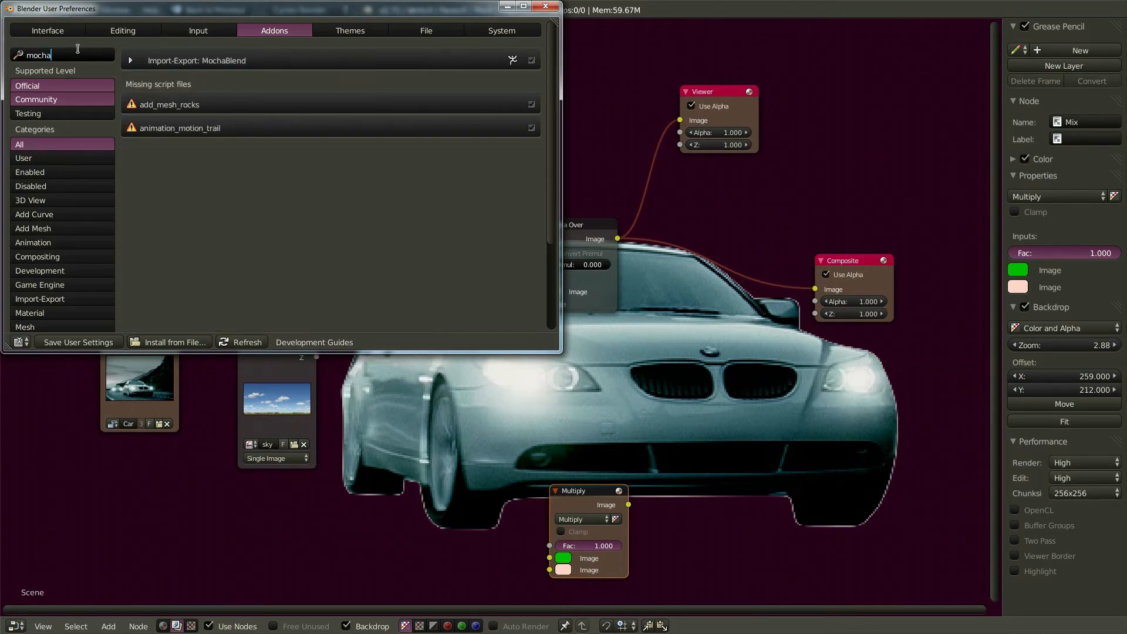
key(Return)
click(131, 61)
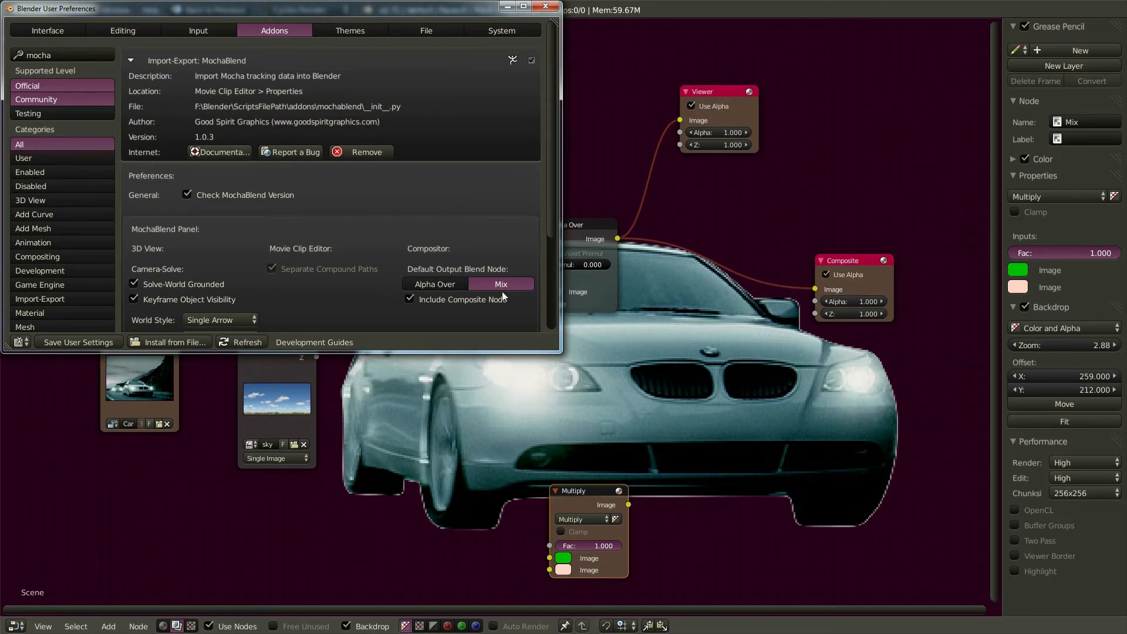
- Make Alpha Over MochaBlend's default output blend node, save user settings, and close preferences
click(439, 284)
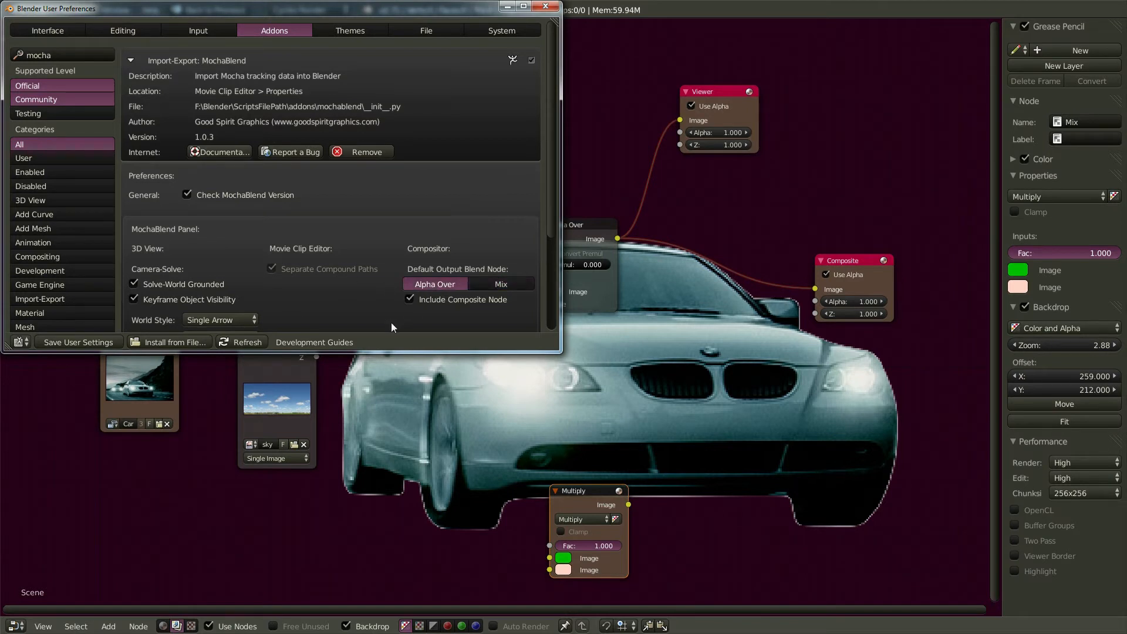
click(93, 344)
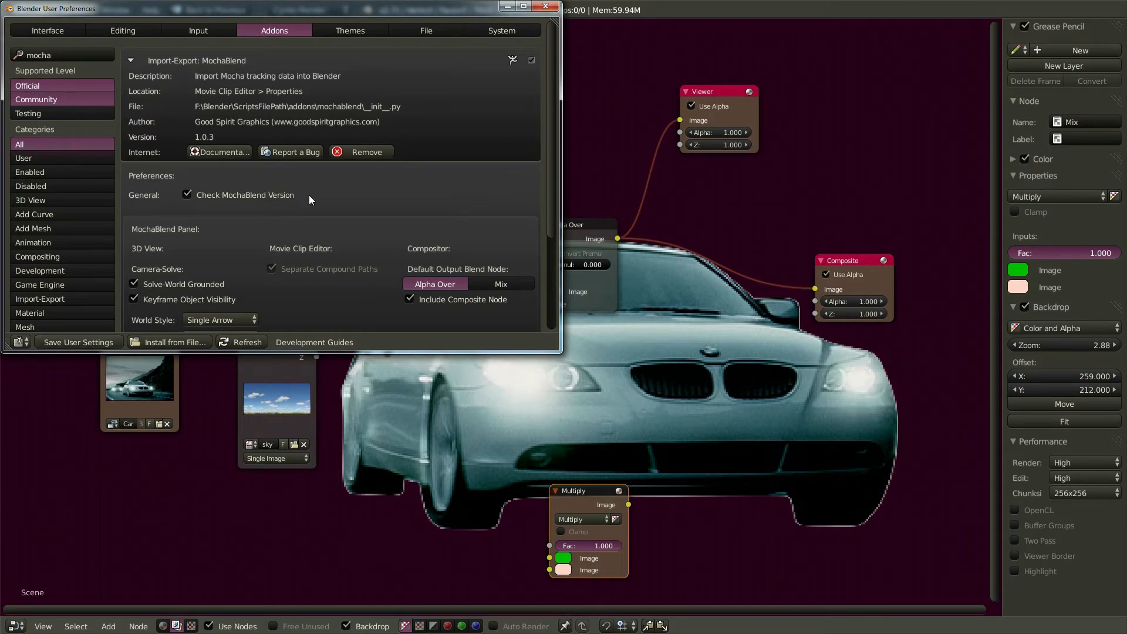
click(546, 7)
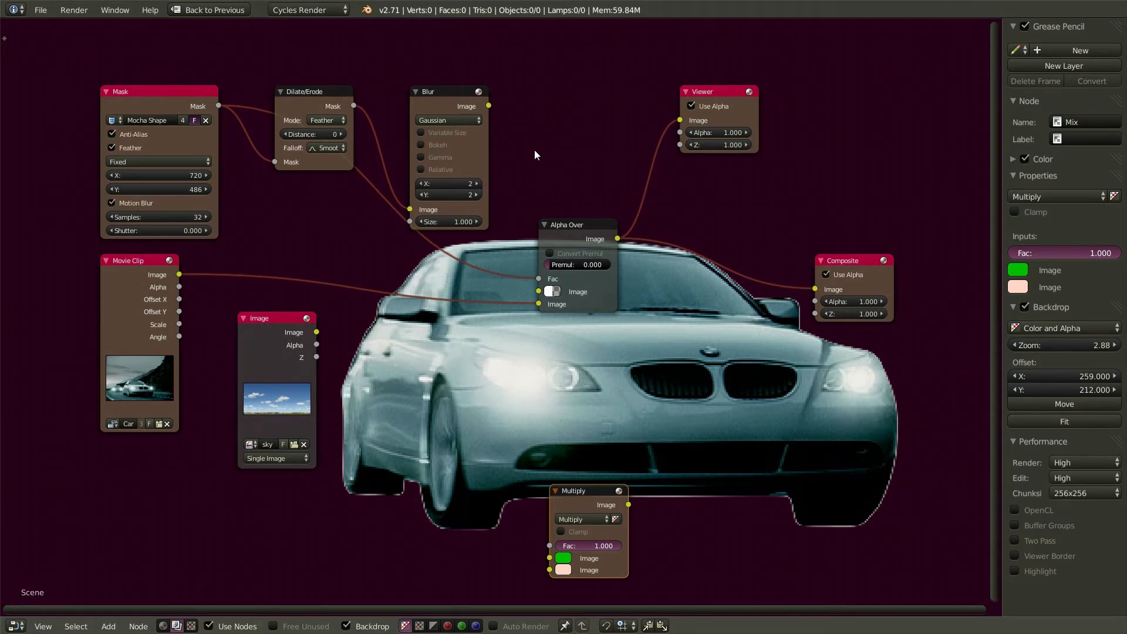
- Pan the existing node tree down, generate MochaBlend Mask Output Nodes, and maximize the editor to view them
click(218, 11)
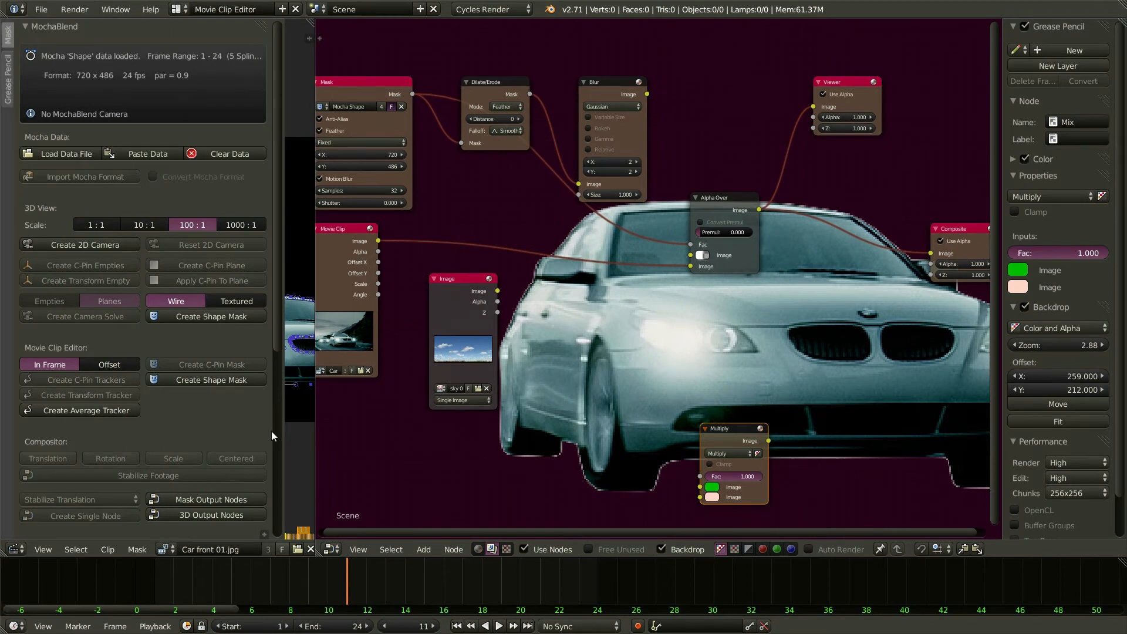
scroll(567, 303, down, 2)
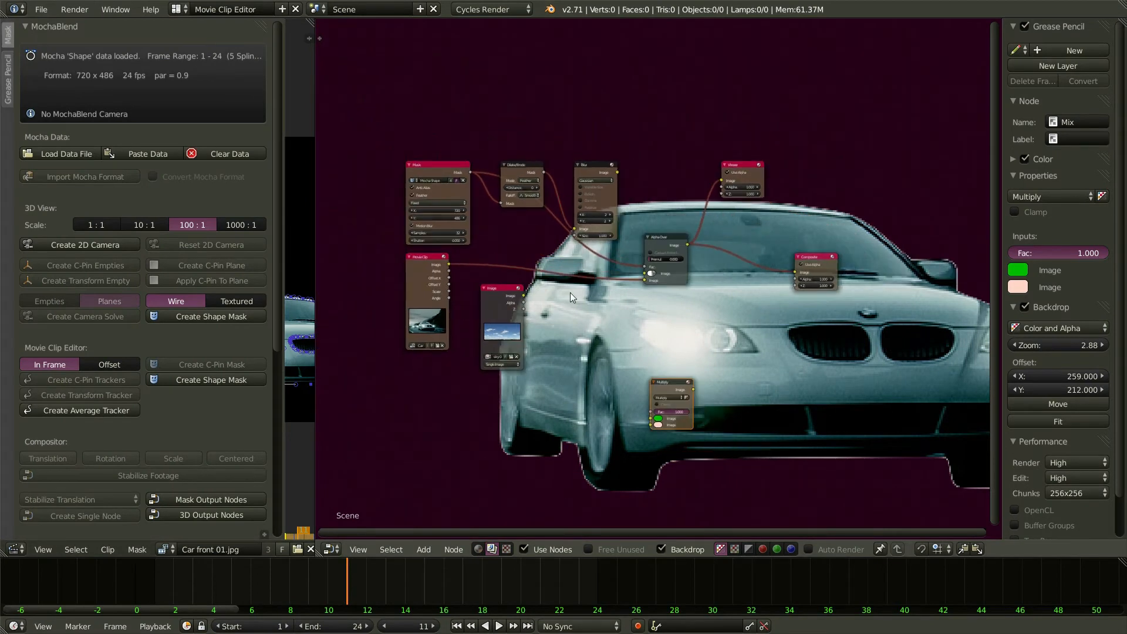
middle_drag(569, 293, 534, 433)
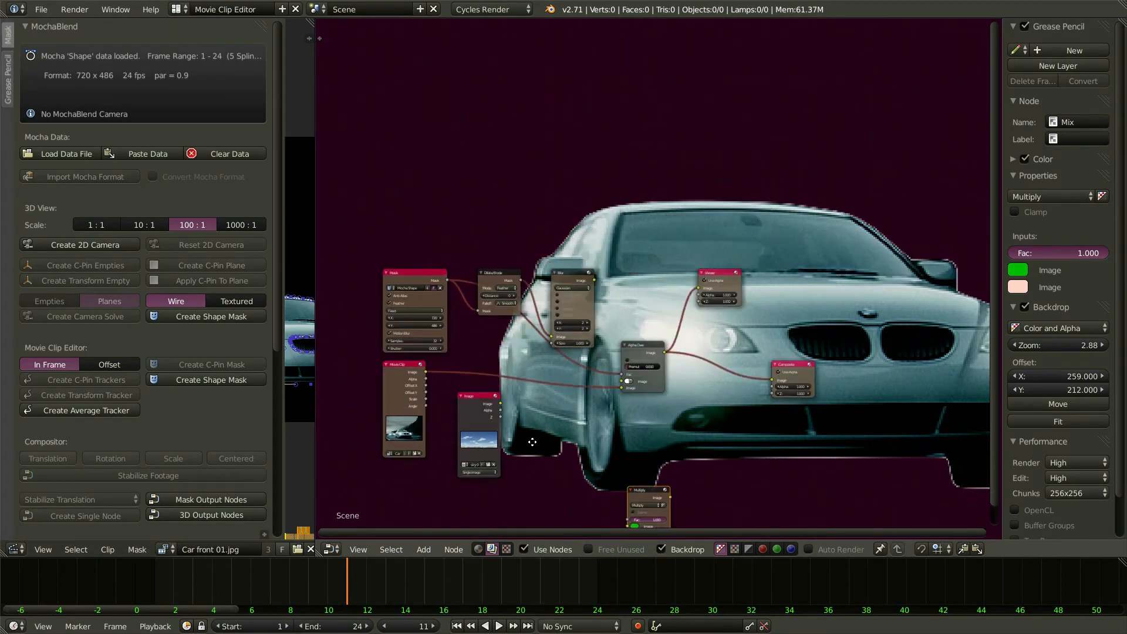
click(209, 497)
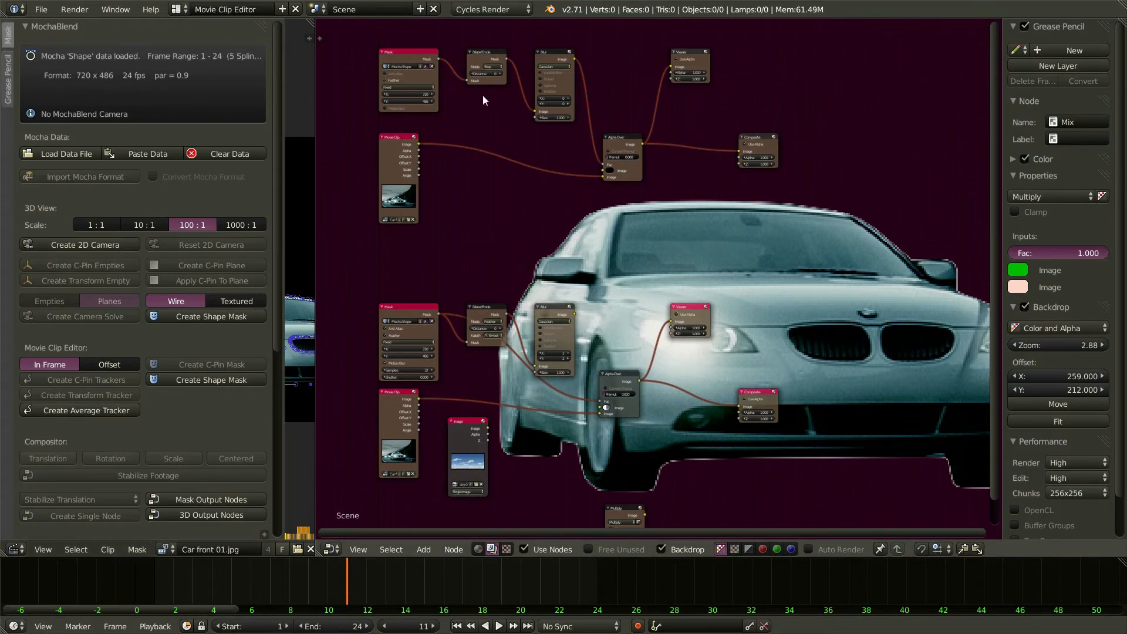
key(ctrl+Up)
middle_drag(394, 146, 474, 312)
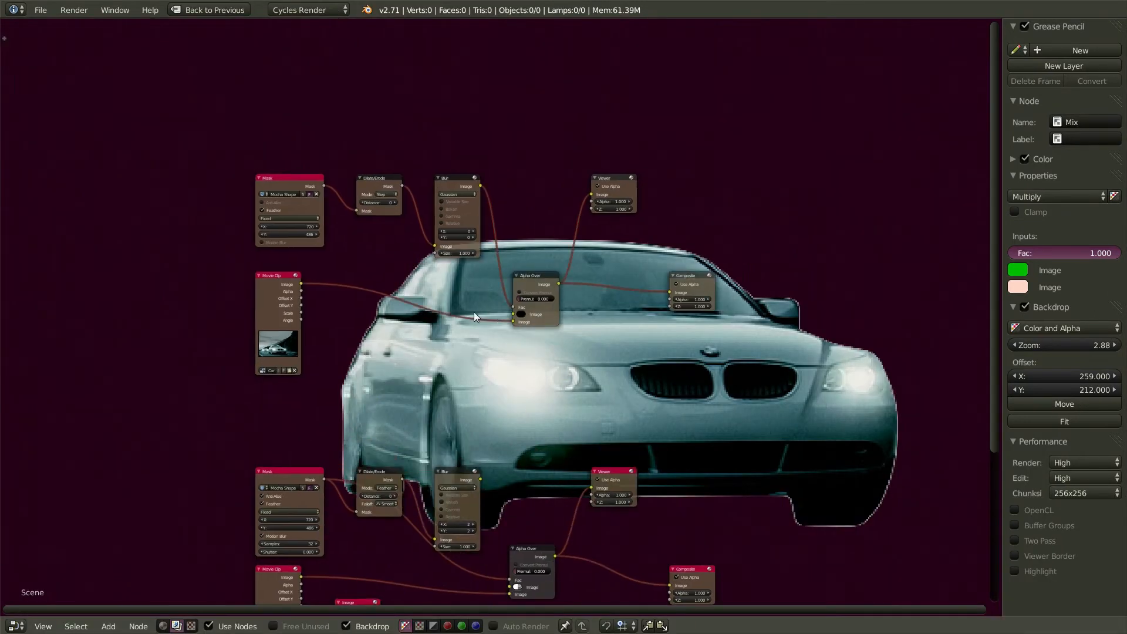
scroll(474, 310, up, 3)
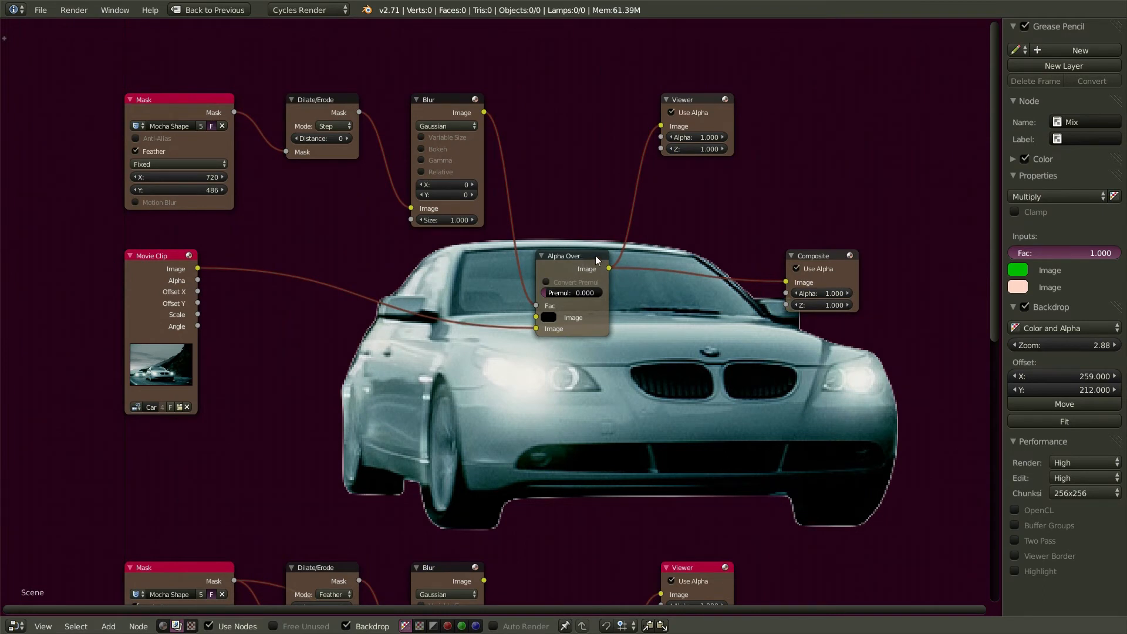
- Preview the new mask node group and set the Alpha Over background colour's alpha to 0
click(703, 102)
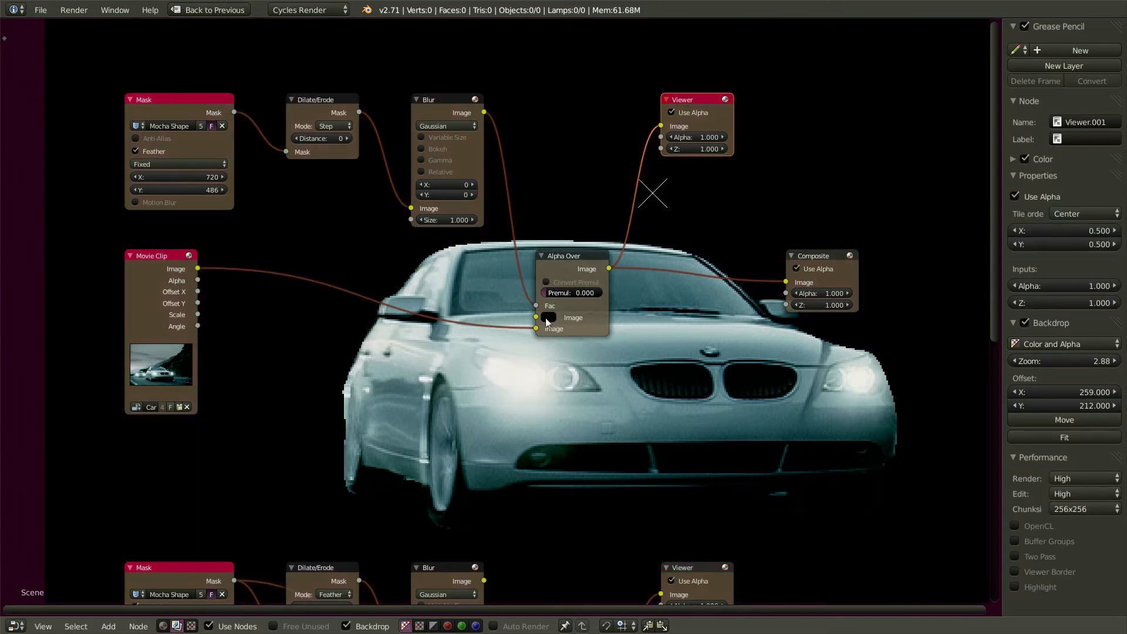
scroll(558, 329, down, 1)
middle_drag(569, 403, 552, 295)
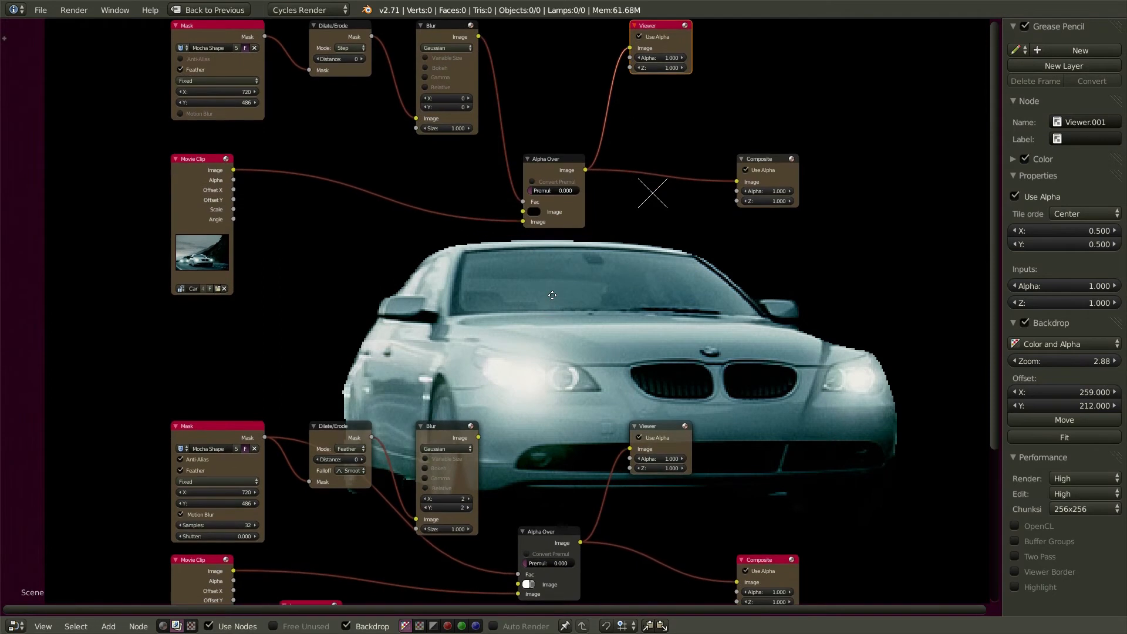
click(536, 212)
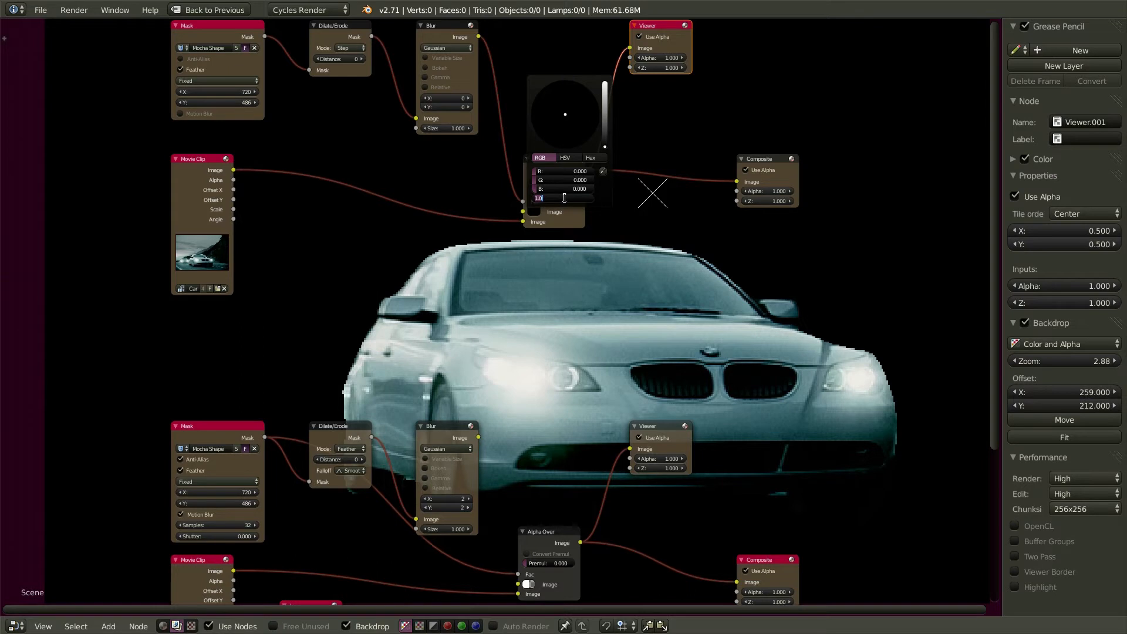
text(0)
key(Return)
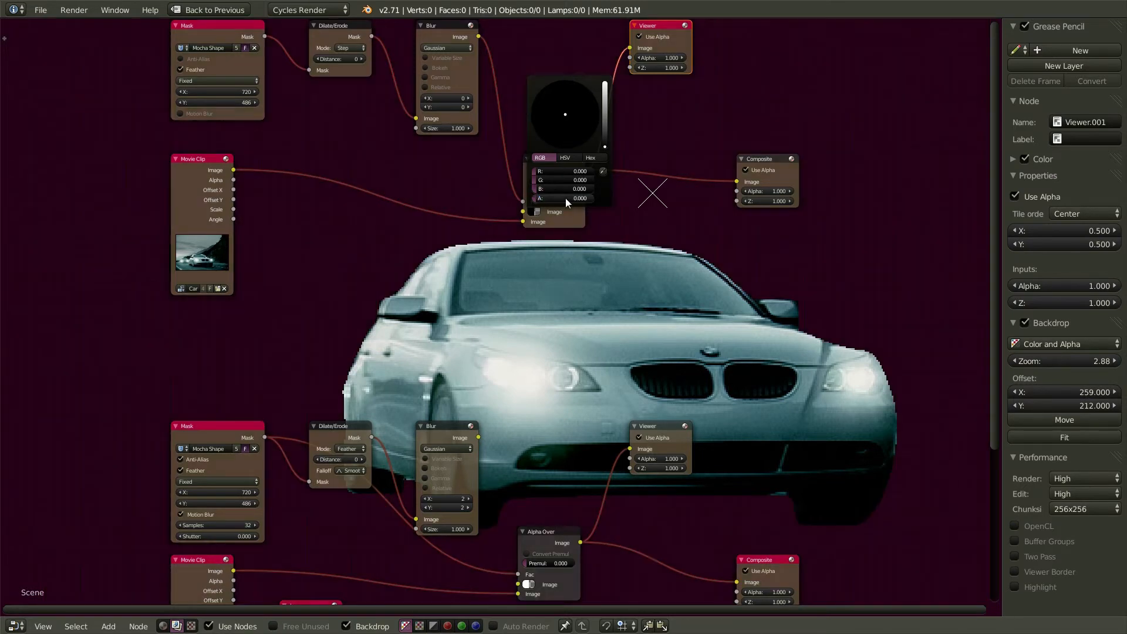
- Toggle the active output between the new group's Composite node and the original Composite node
middle_drag(627, 262, 420, 206)
click(557, 103)
click(567, 503)
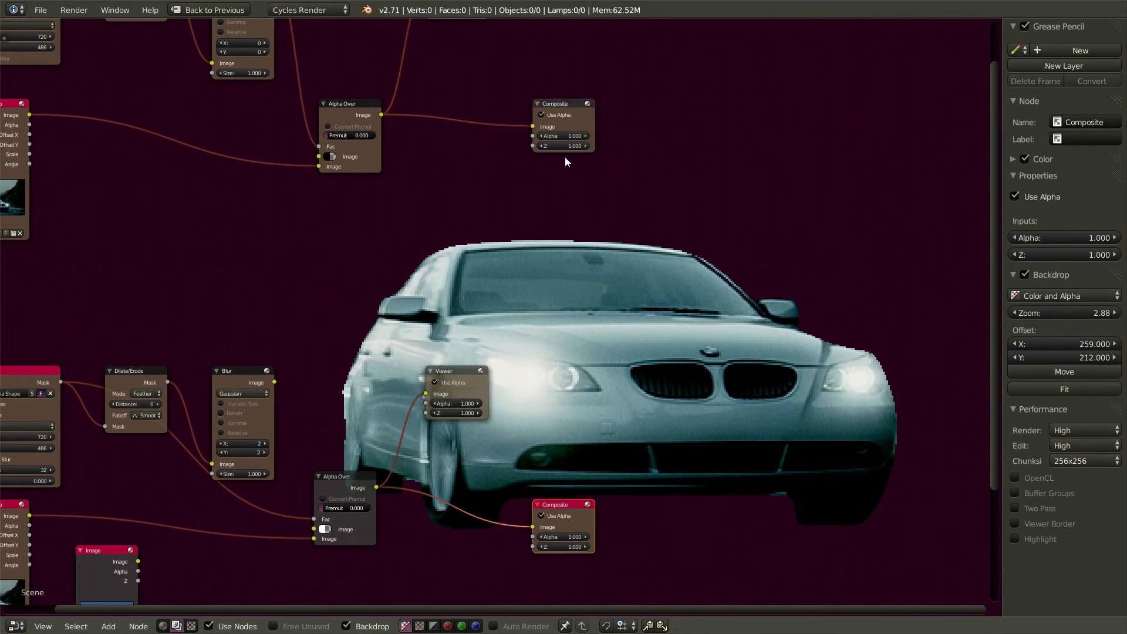
- Leave the new group's top Composite node active instead of the original, then zoom out the node editor
click(569, 104)
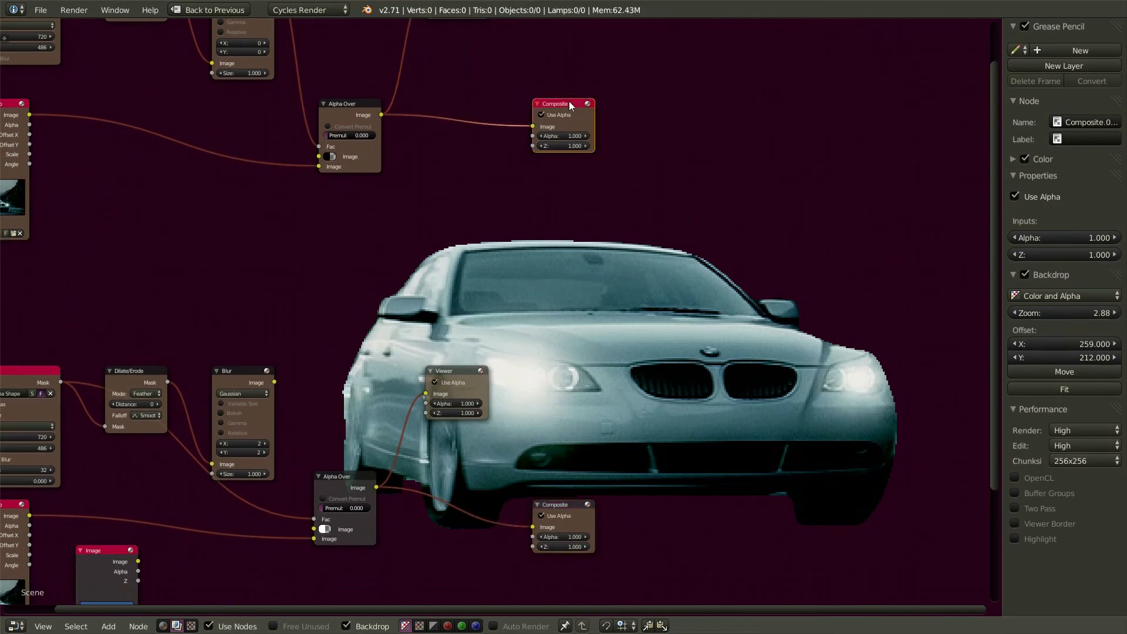
click(571, 504)
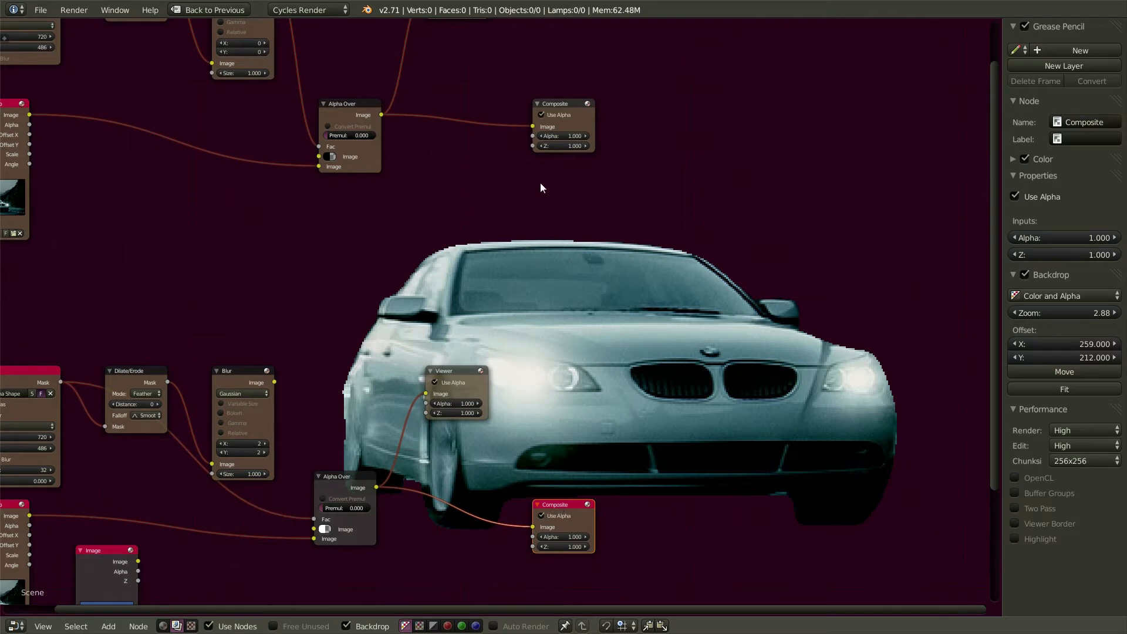
click(559, 105)
scroll(553, 308, down, 2)
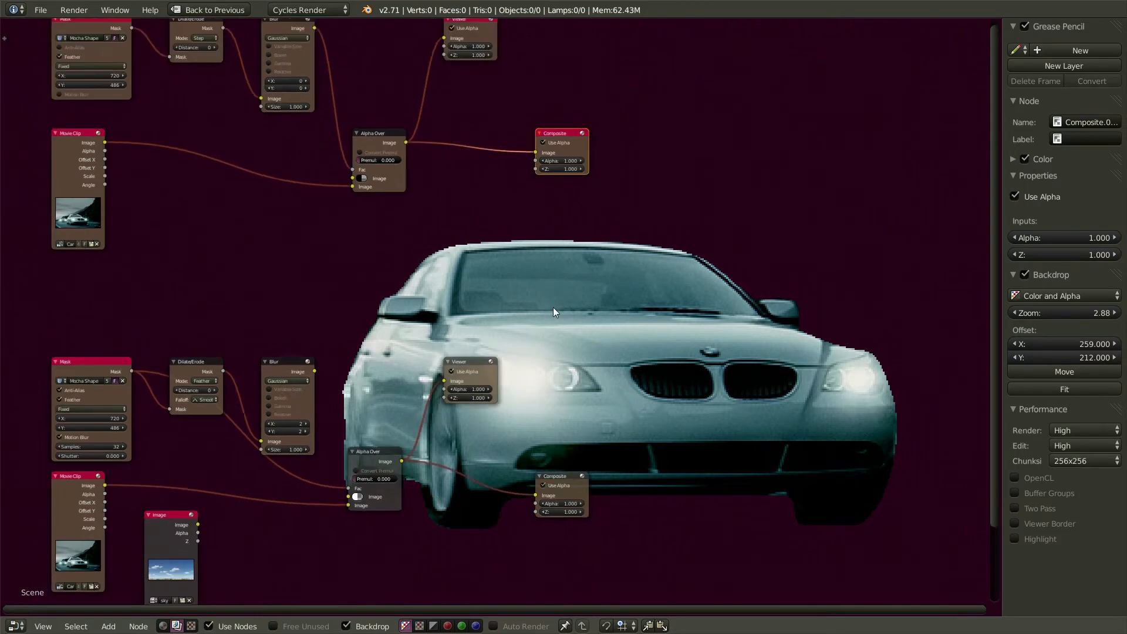
scroll(554, 311, down, 1)
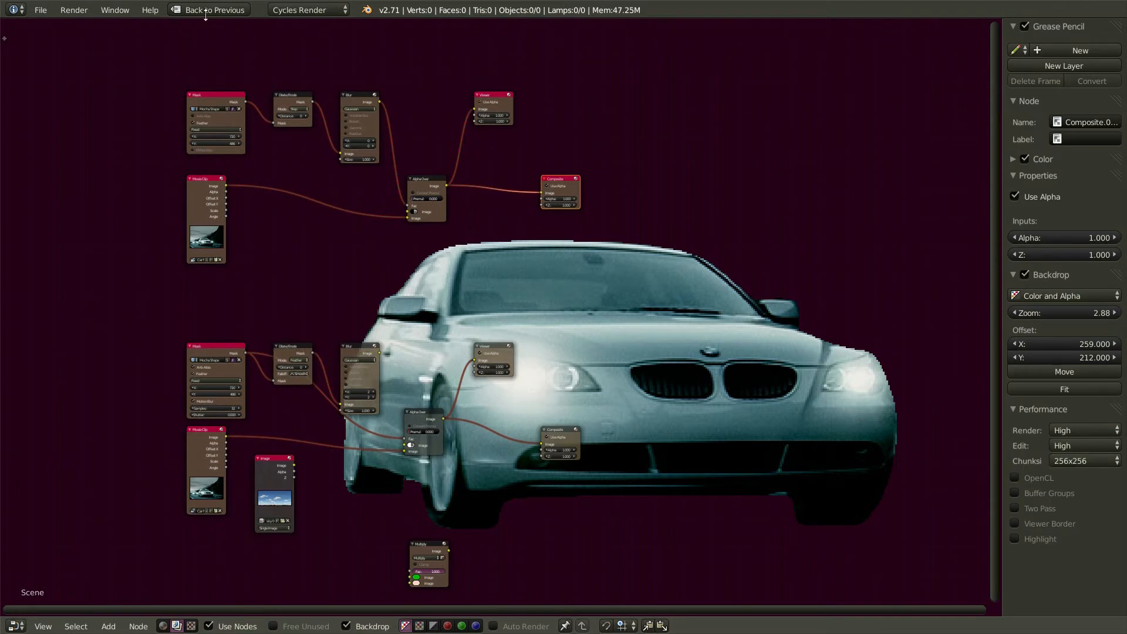
- Leave the full-screen node editor and switch to the Compositing screen layout
click(206, 11)
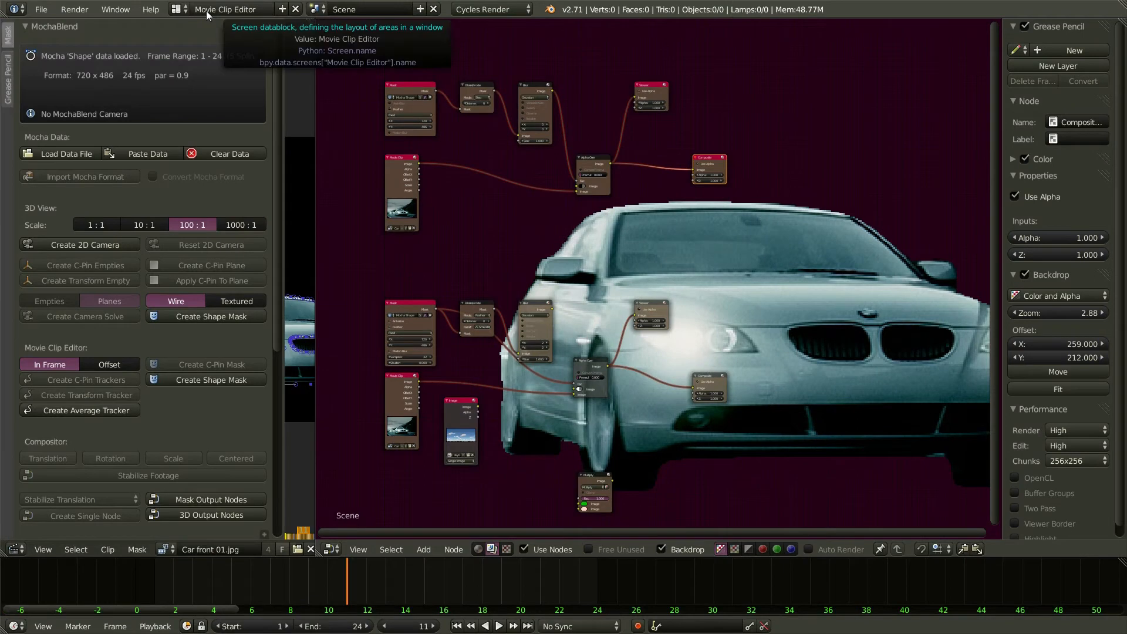
click(175, 9)
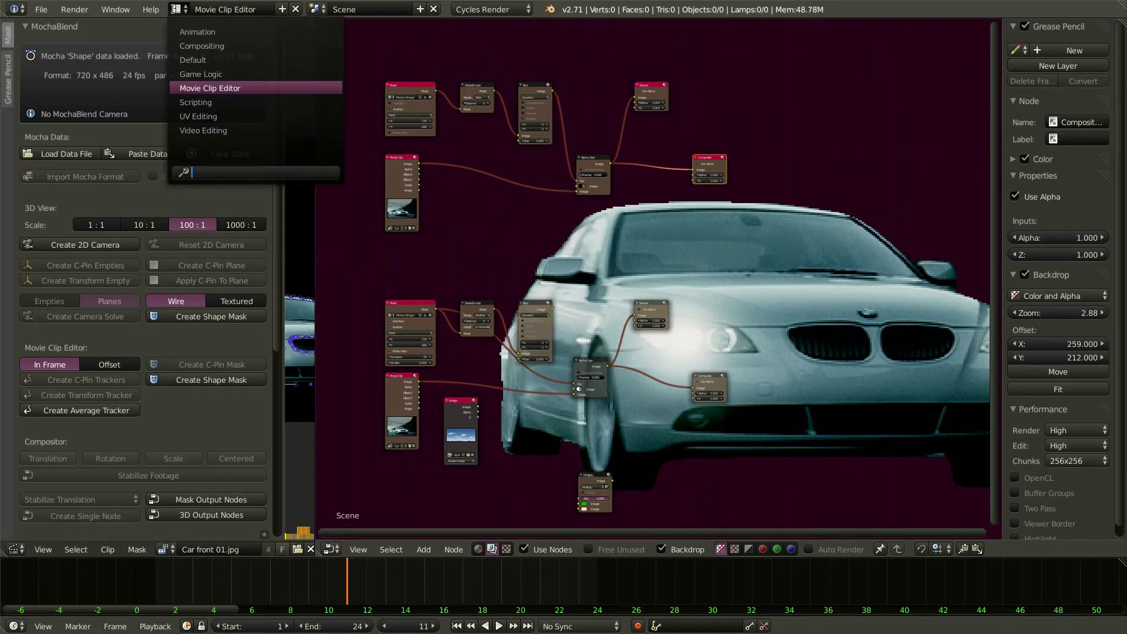
click(200, 47)
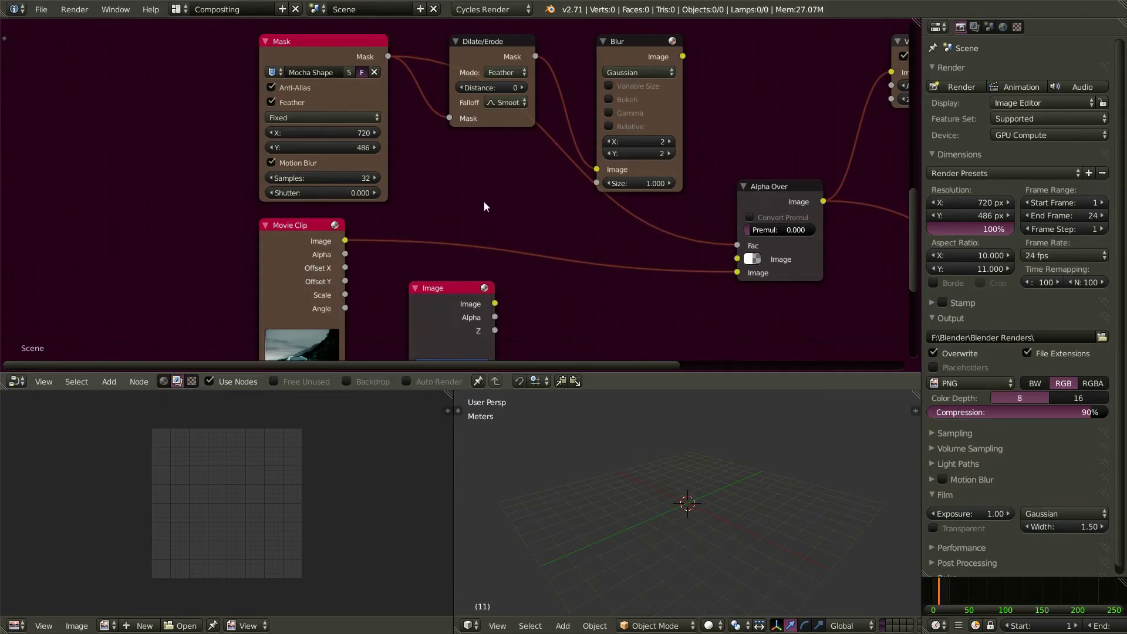
- Enable Anti-Alias and Feather on the new group's Mask node
scroll(486, 208, down, 4)
scroll(486, 208, down, 2)
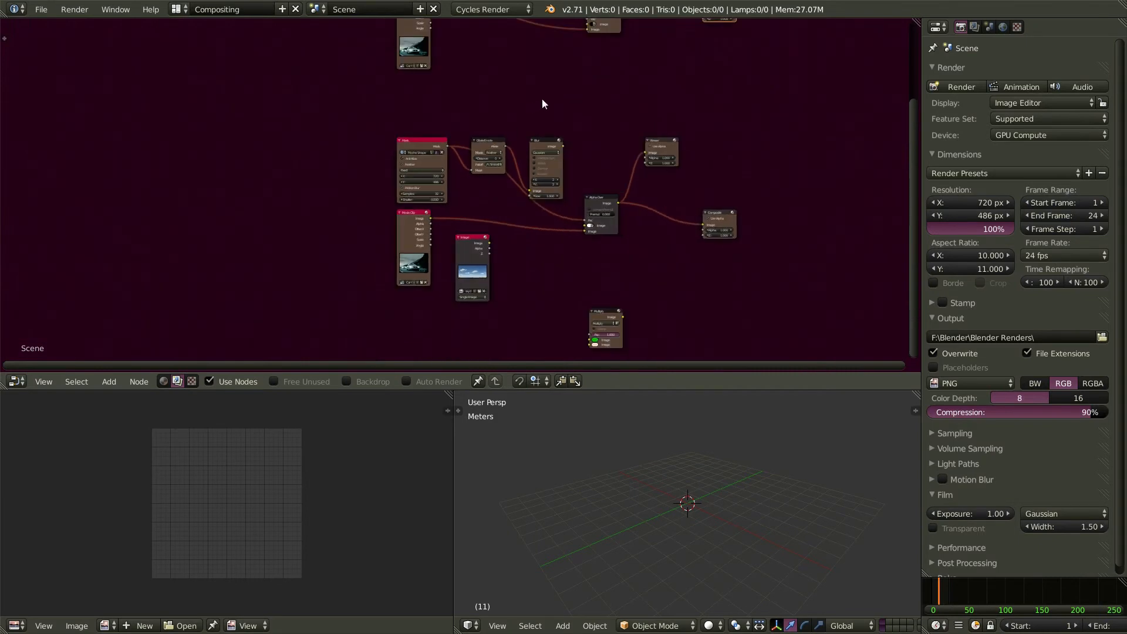
middle_drag(533, 101, 338, 269)
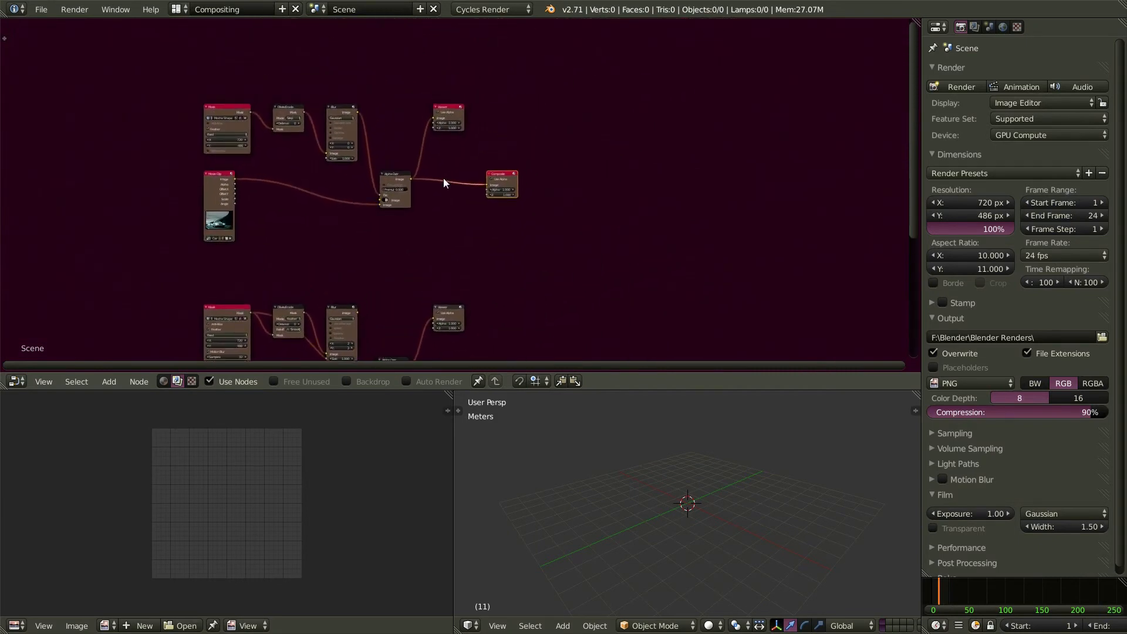
scroll(450, 179, up, 2)
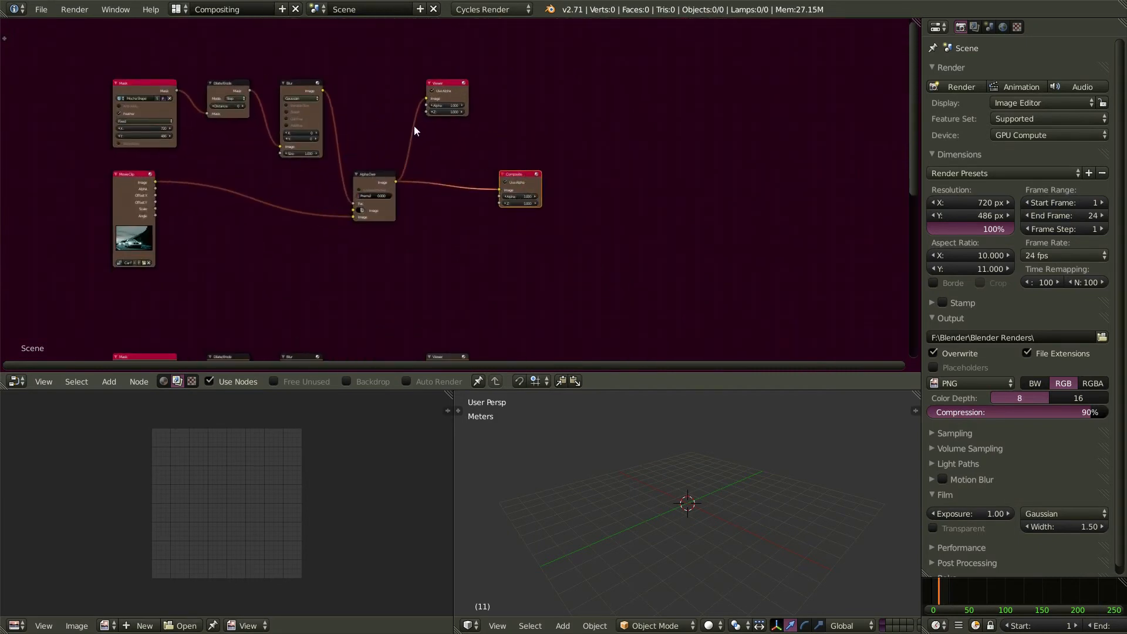
scroll(172, 63, up, 1)
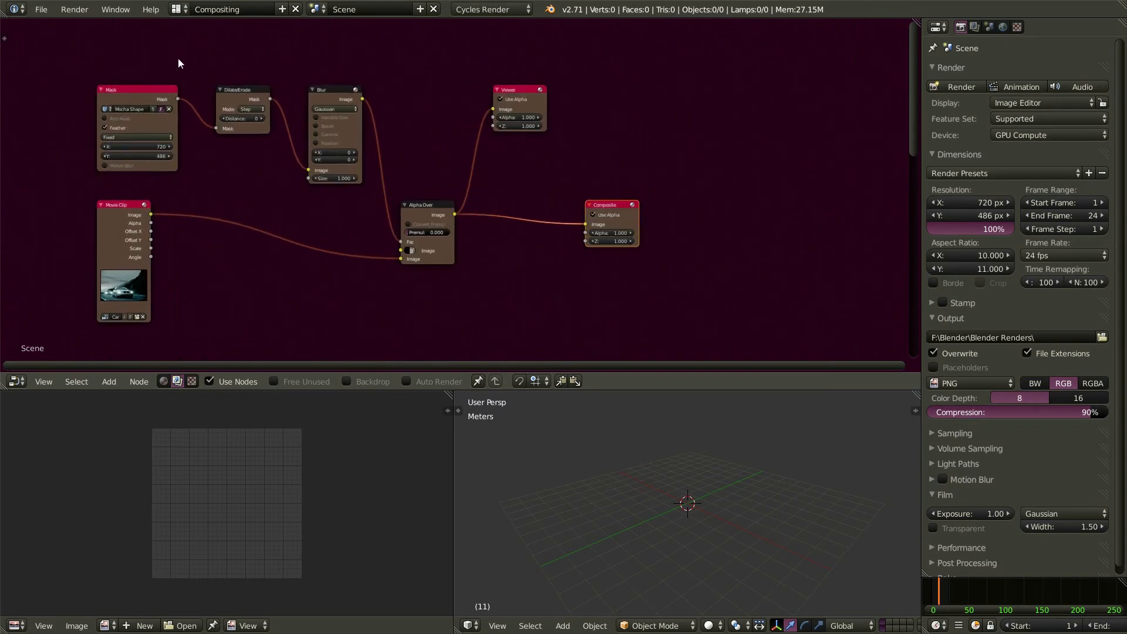
click(105, 118)
click(105, 127)
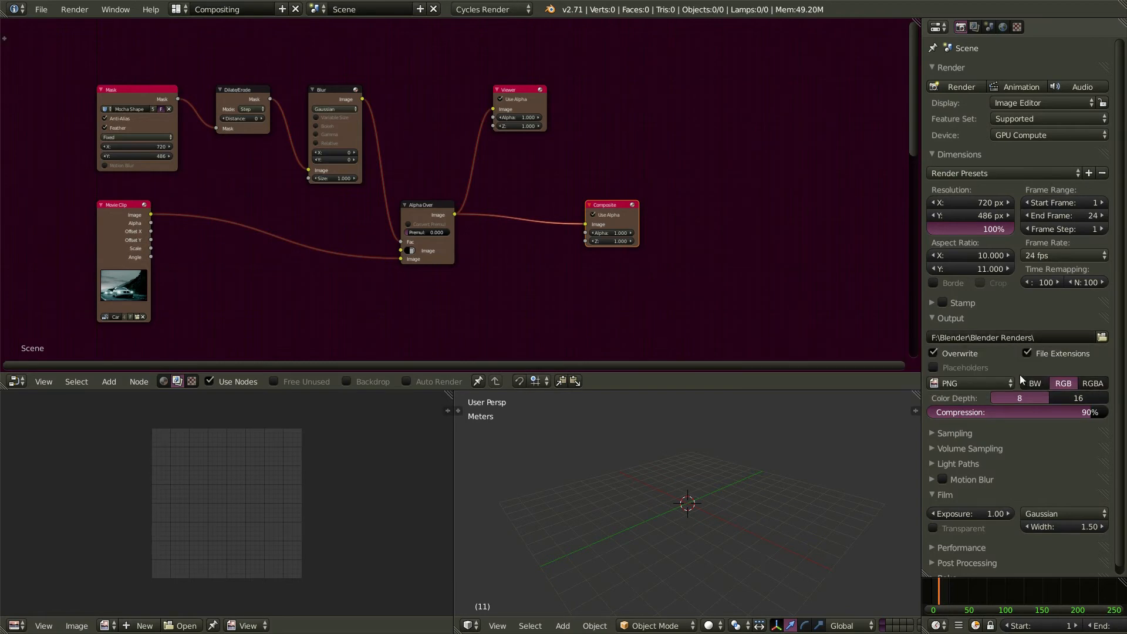
- Set the PNG output to RGBA and render the whole animation
click(1098, 386)
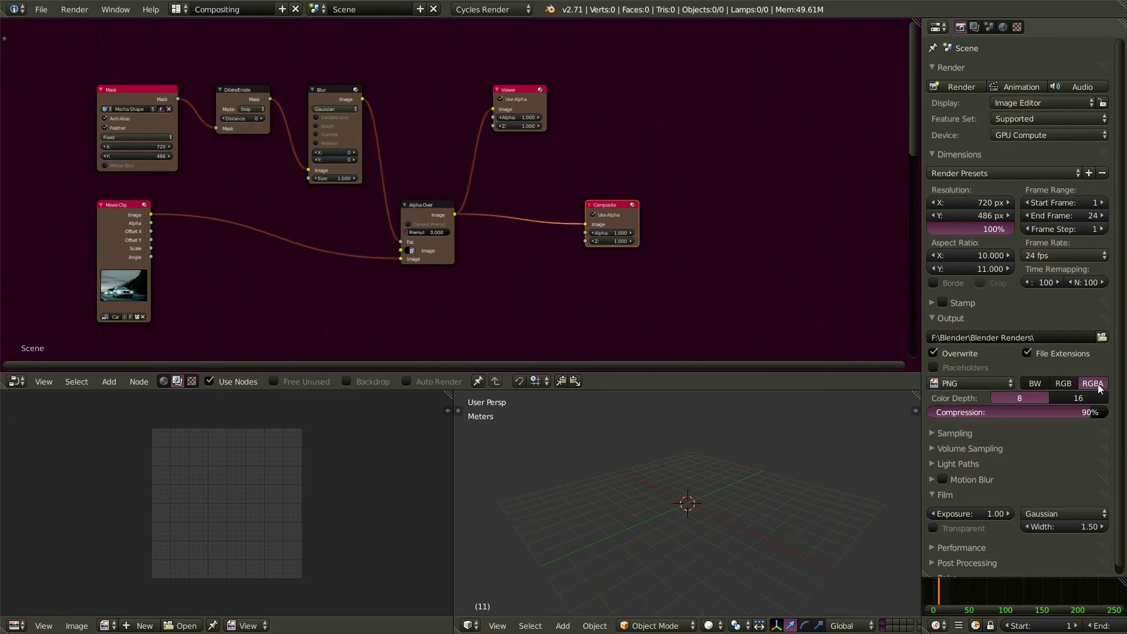
click(1020, 88)
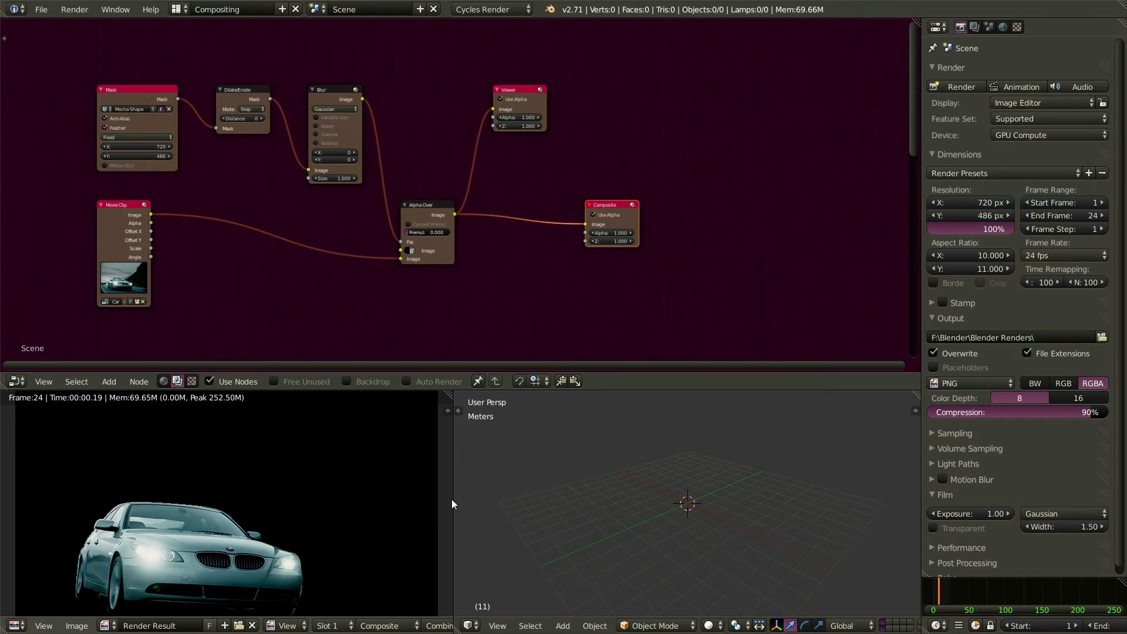
drag(453, 503, 568, 505)
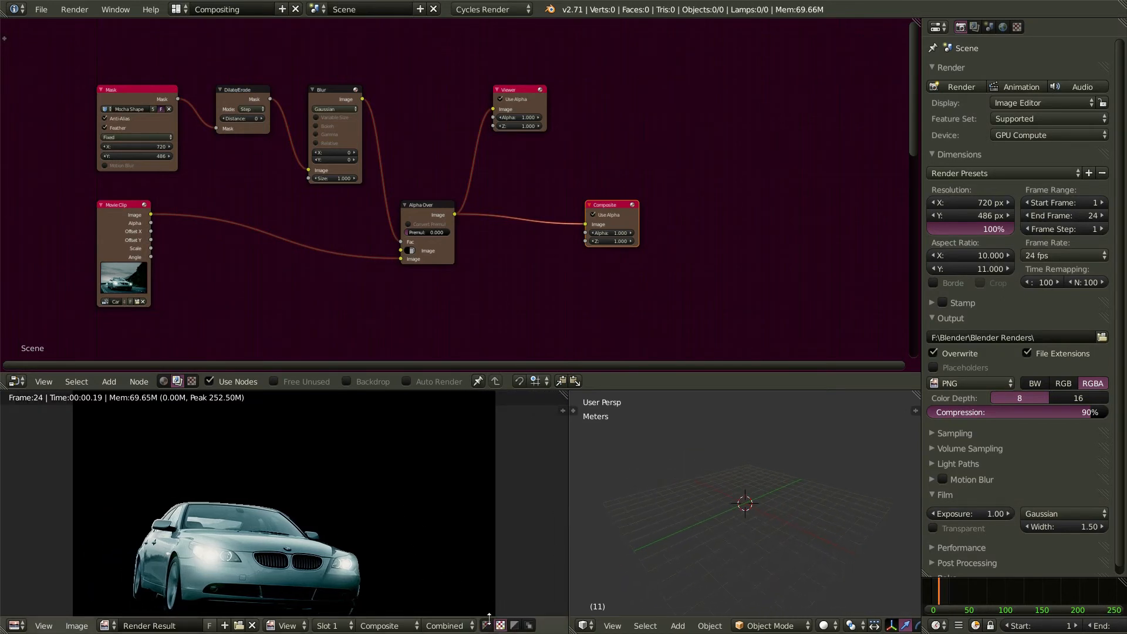
- Show the render's alpha checkerboard and the node backdrop with Color and Alpha
click(486, 626)
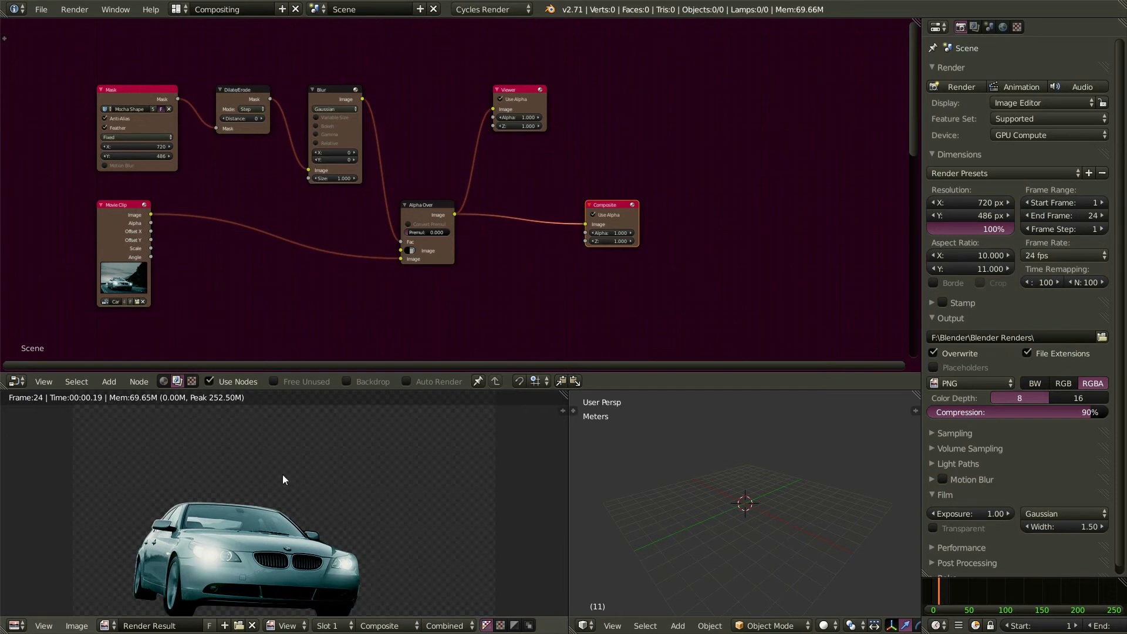
click(348, 381)
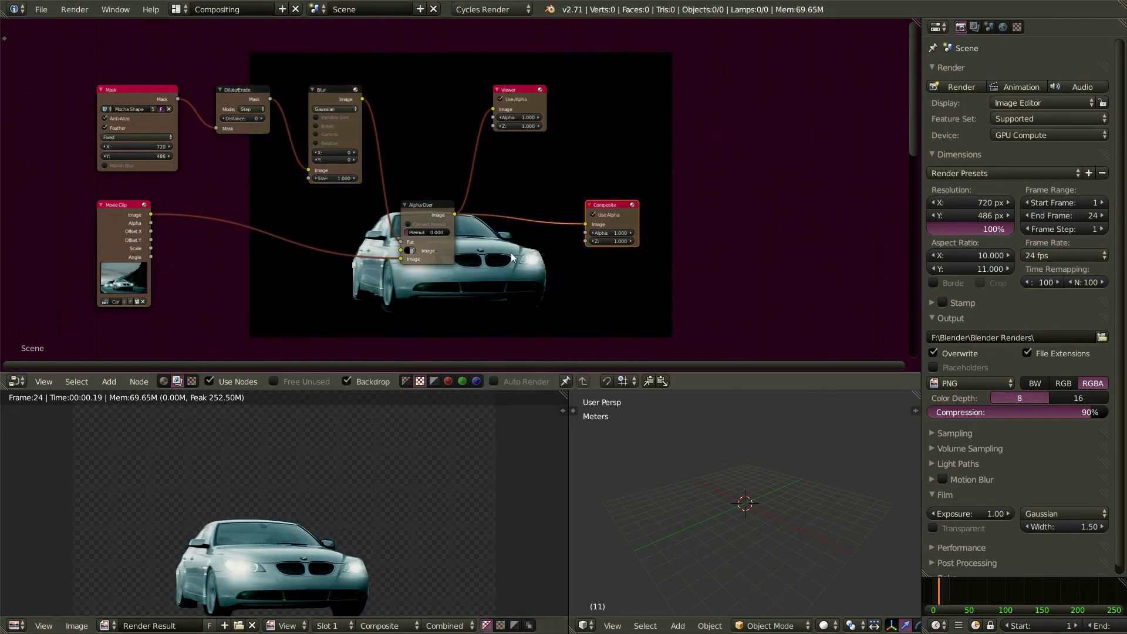
click(406, 382)
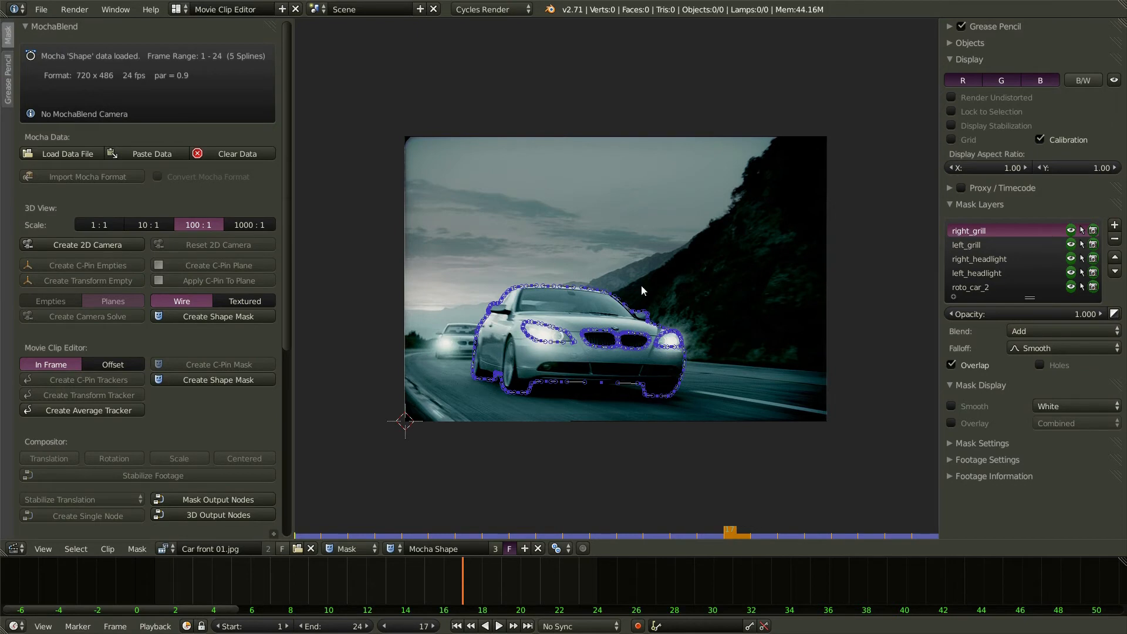
- Split the clip editor and make the new area a 3D View with its tool shelf hidden
drag(1122, 20, 378, 120)
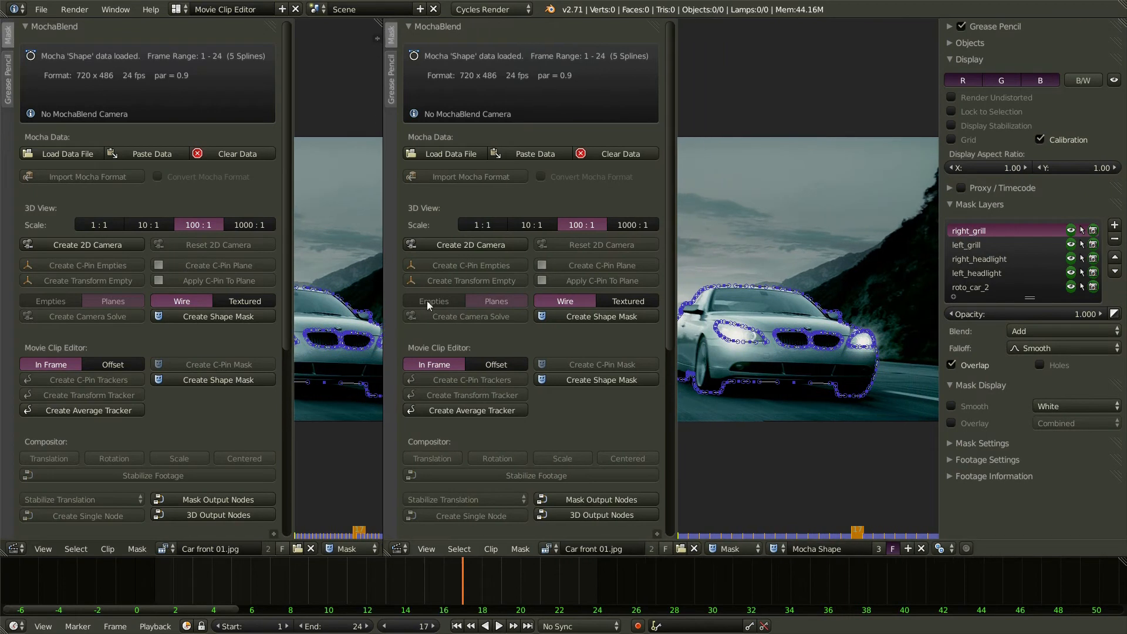
click(399, 549)
click(415, 533)
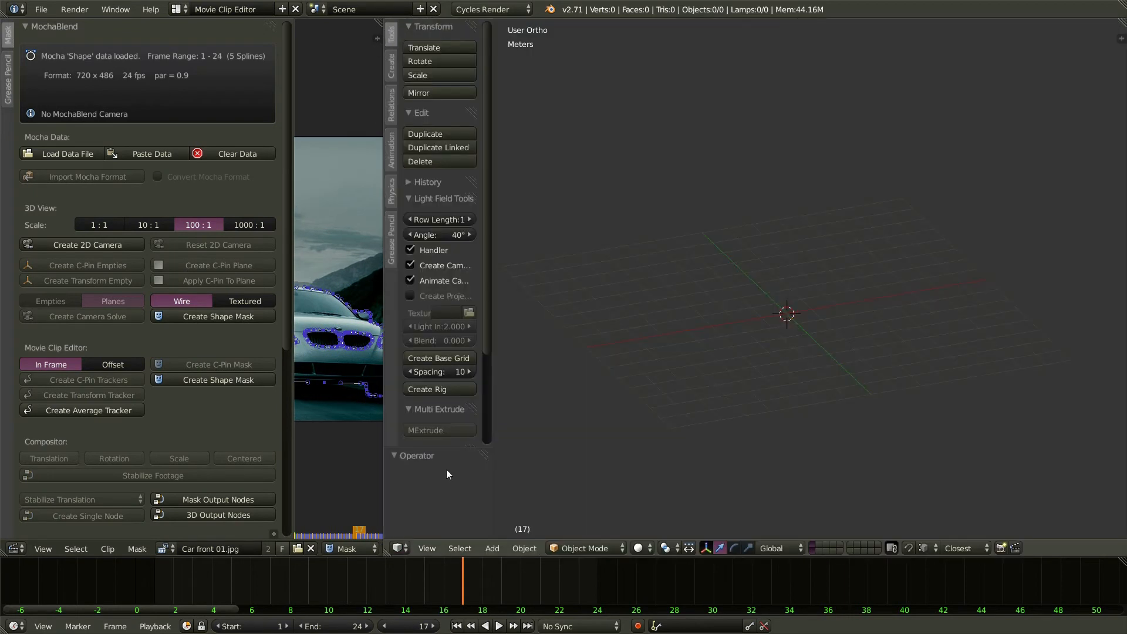
drag(492, 266, 384, 274)
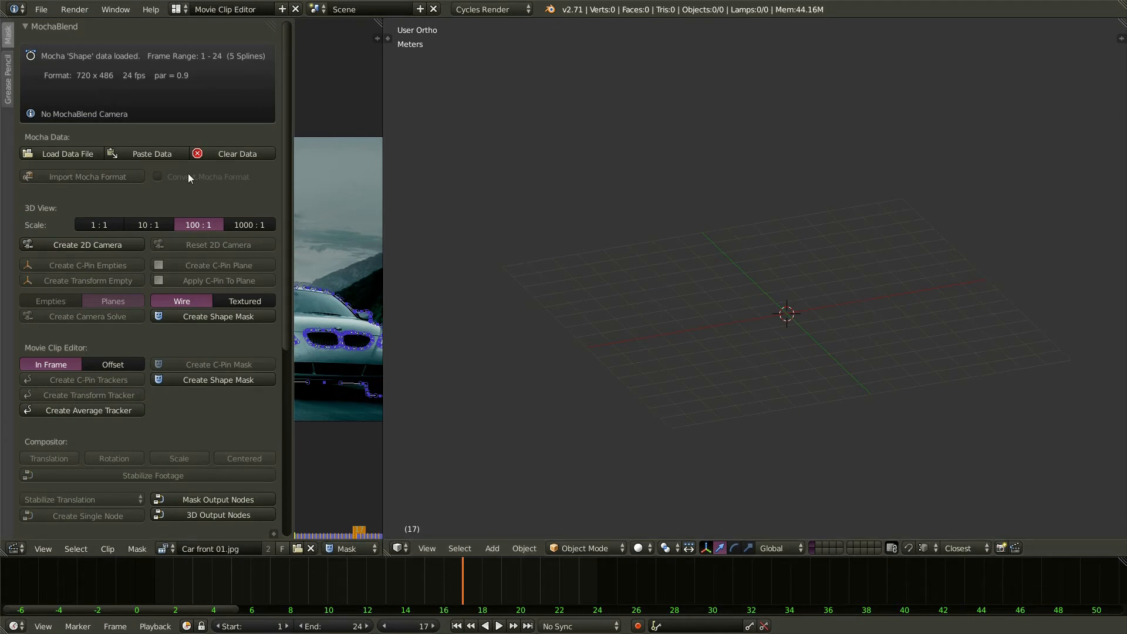
- Create a 2D camera and the textured Mocha car shape mask, then view it at frame 24
click(72, 243)
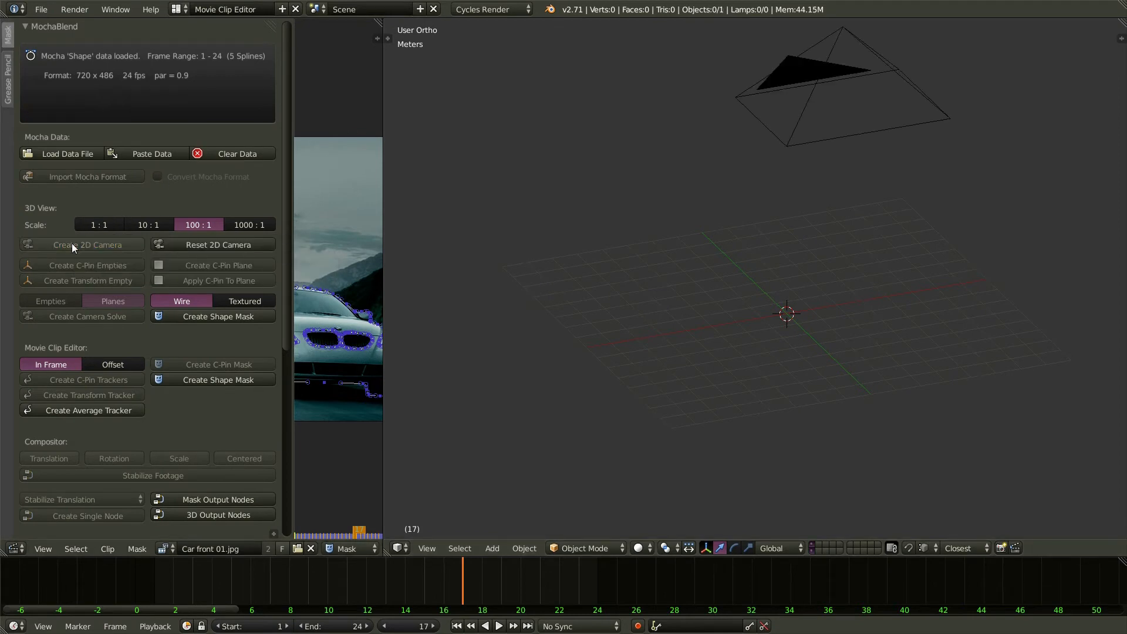
click(245, 299)
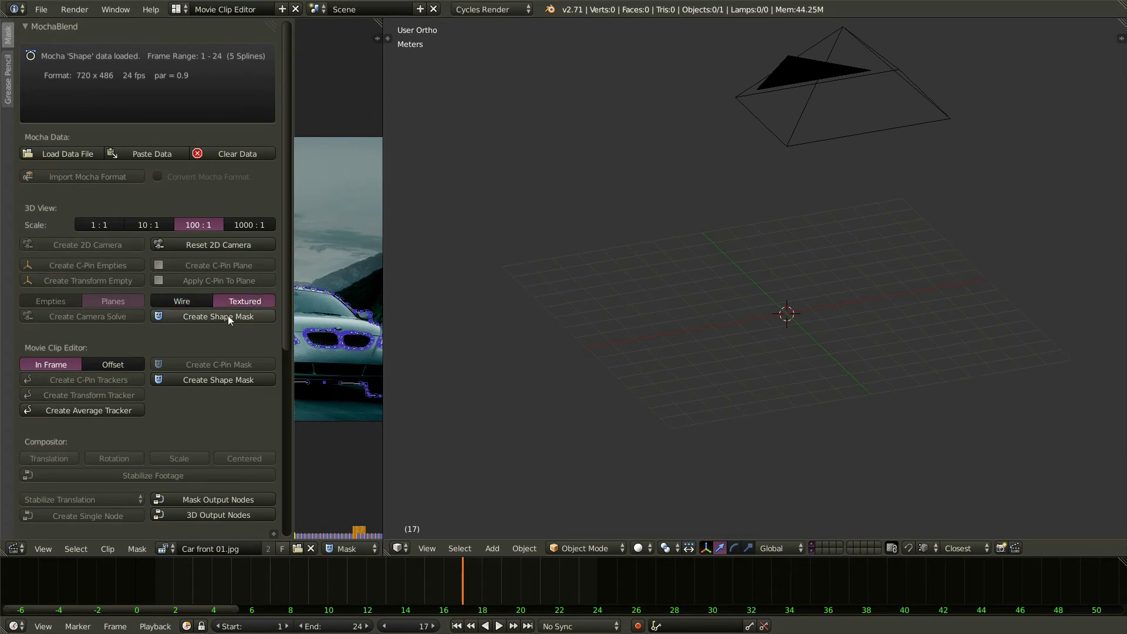
click(228, 317)
scroll(934, 279, up, 3)
scroll(935, 280, up, 1)
middle_drag(784, 351, 790, 376)
drag(473, 573, 603, 587)
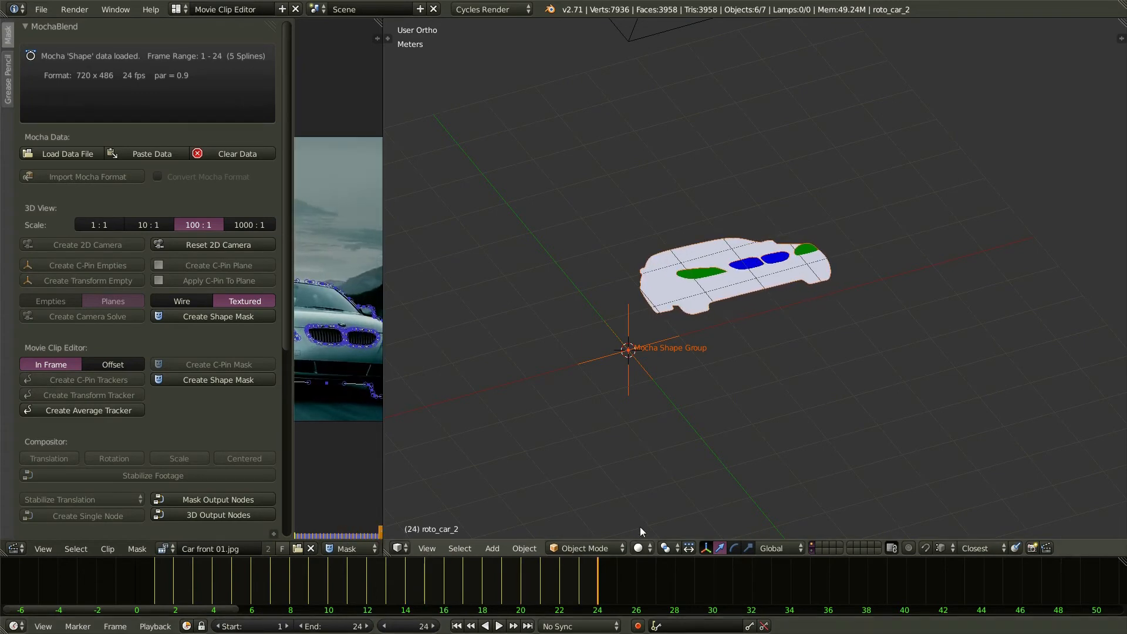
click(399, 547)
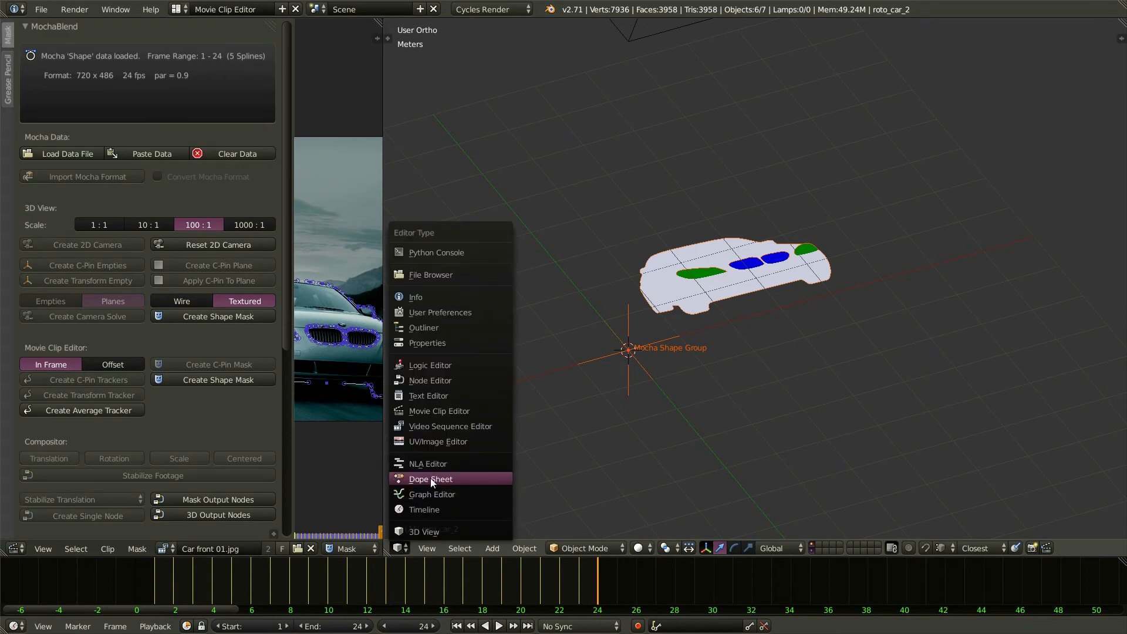
- Generate the MochaBlend 3D Output compositing nodes in a Node Editor and maximise it full screen
click(439, 380)
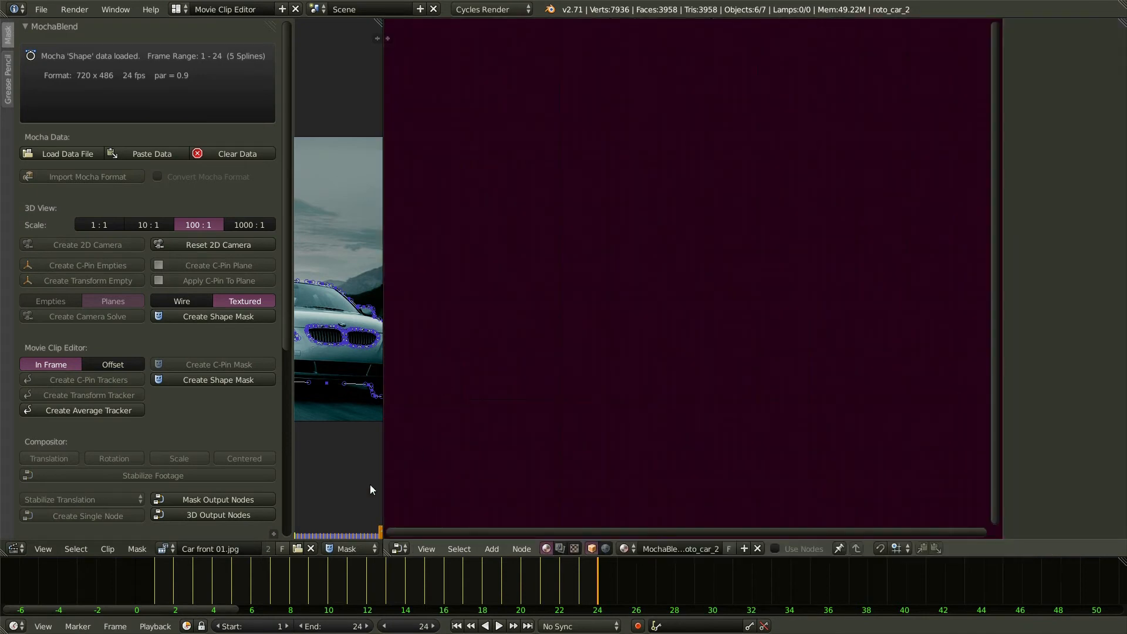
click(248, 516)
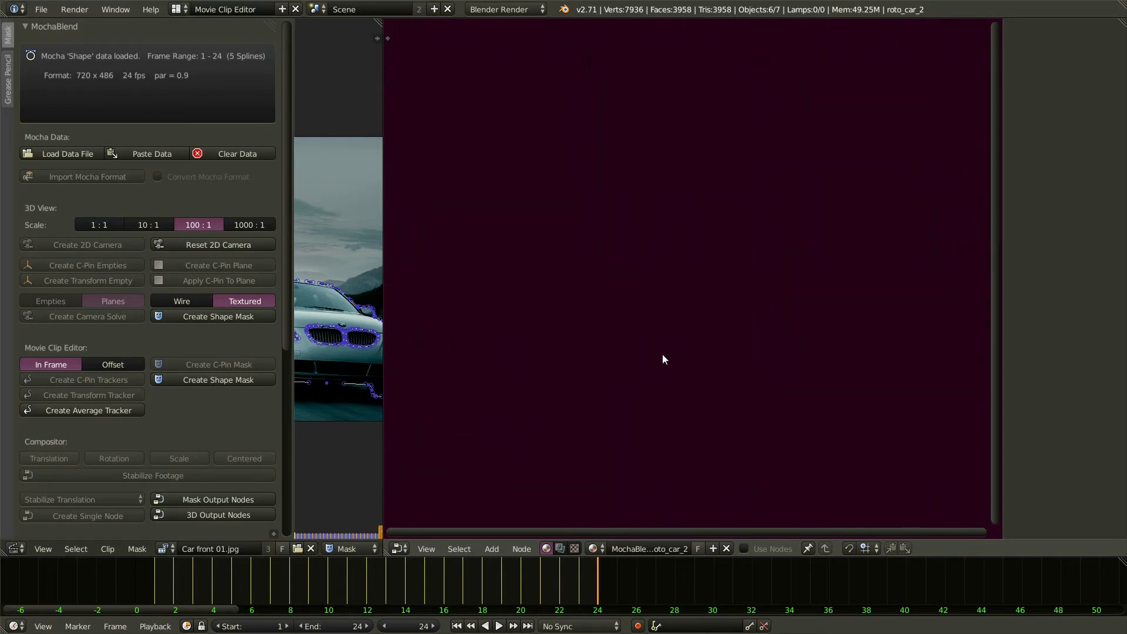
click(561, 548)
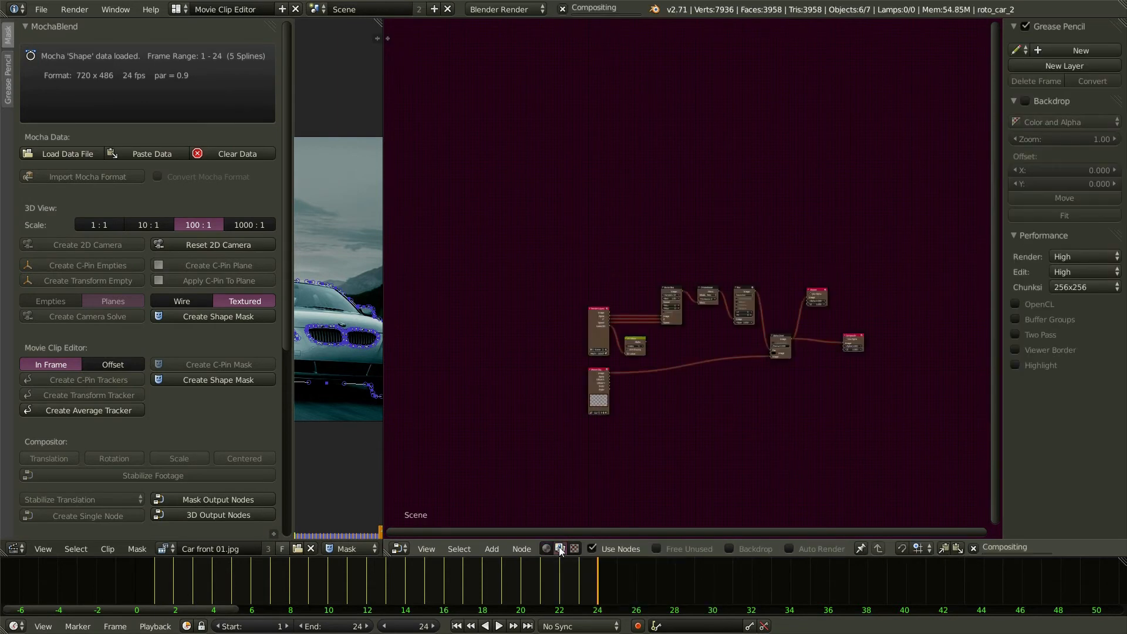
scroll(796, 462, up, 3)
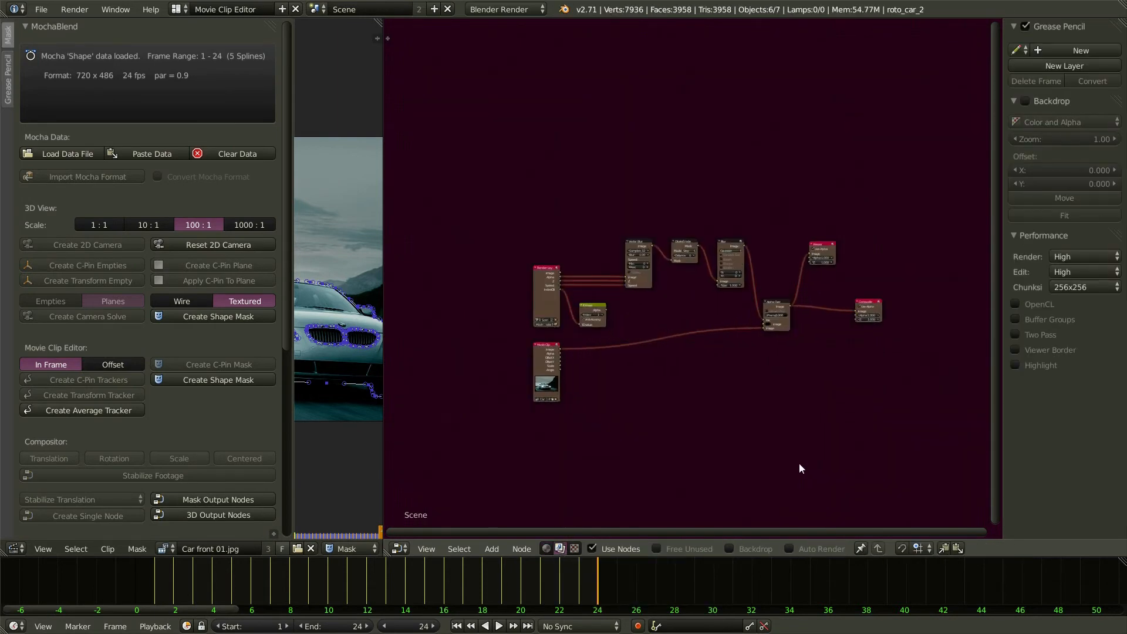
middle_drag(749, 482, 733, 393)
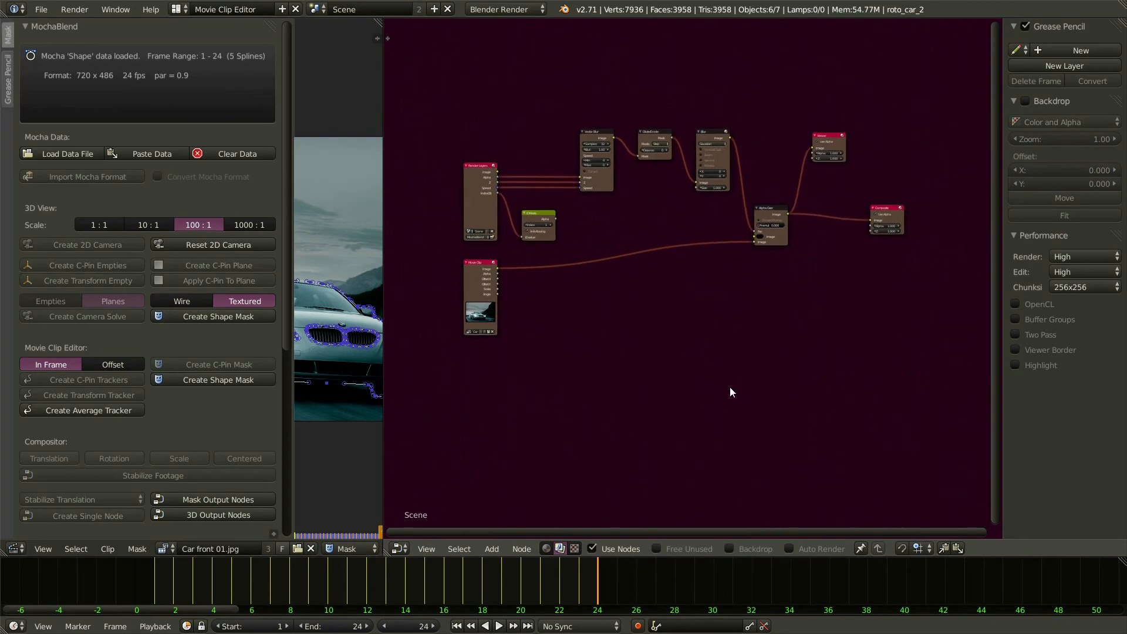
scroll(728, 372, up, 1)
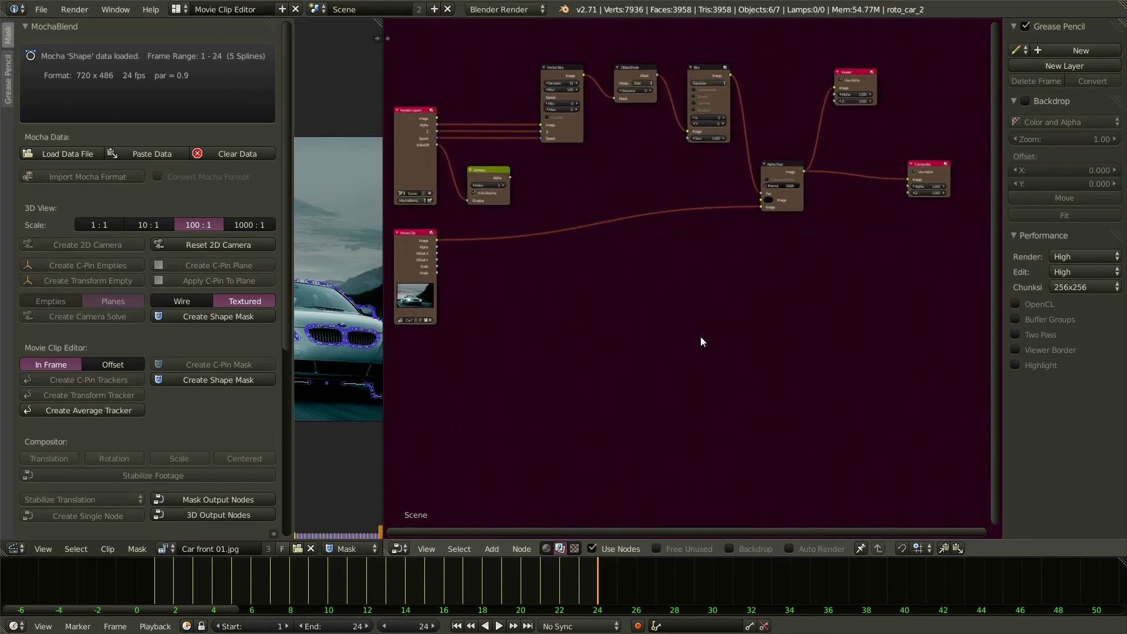
key(ctrl+space)
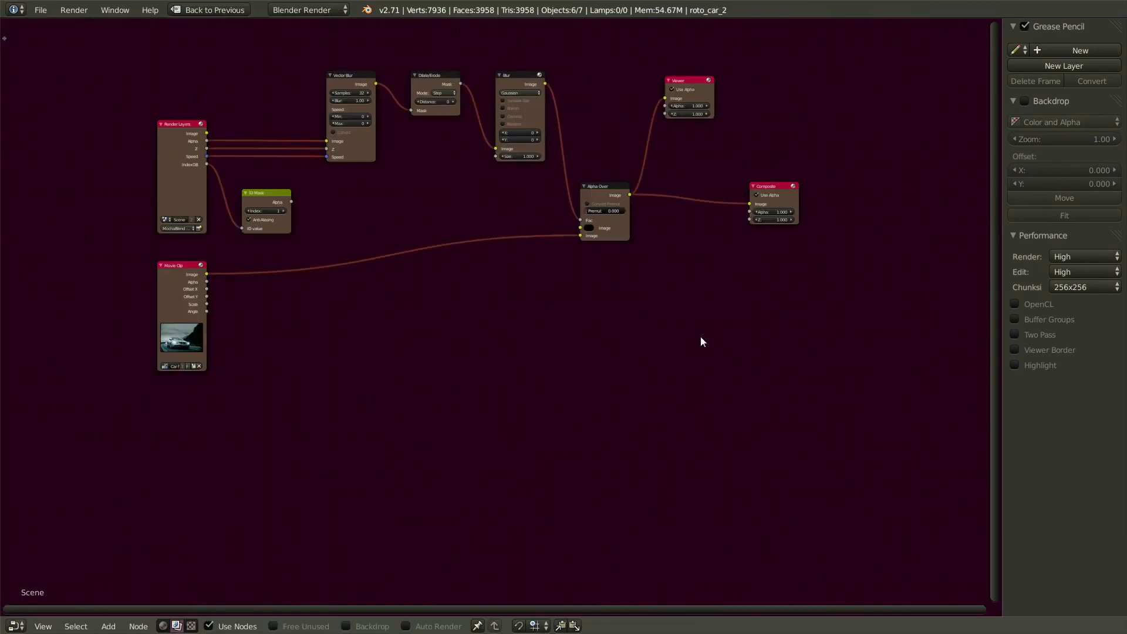
scroll(386, 59, up, 1)
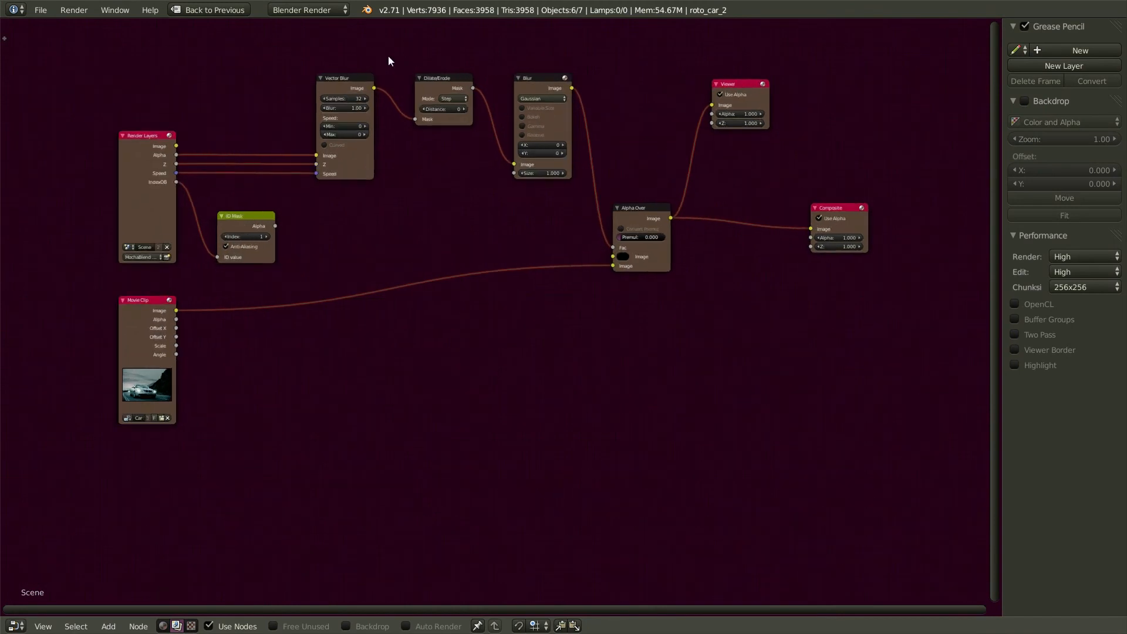
scroll(393, 55, up, 1)
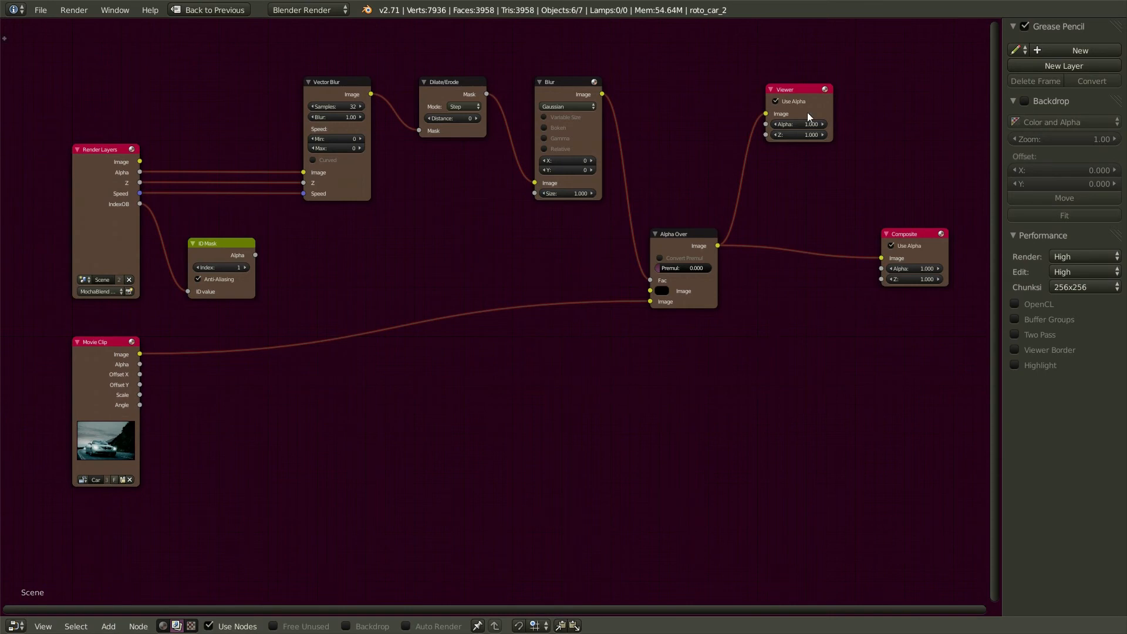
- Show the Viewer node's output as a backdrop and render frame 24 with F12
click(801, 93)
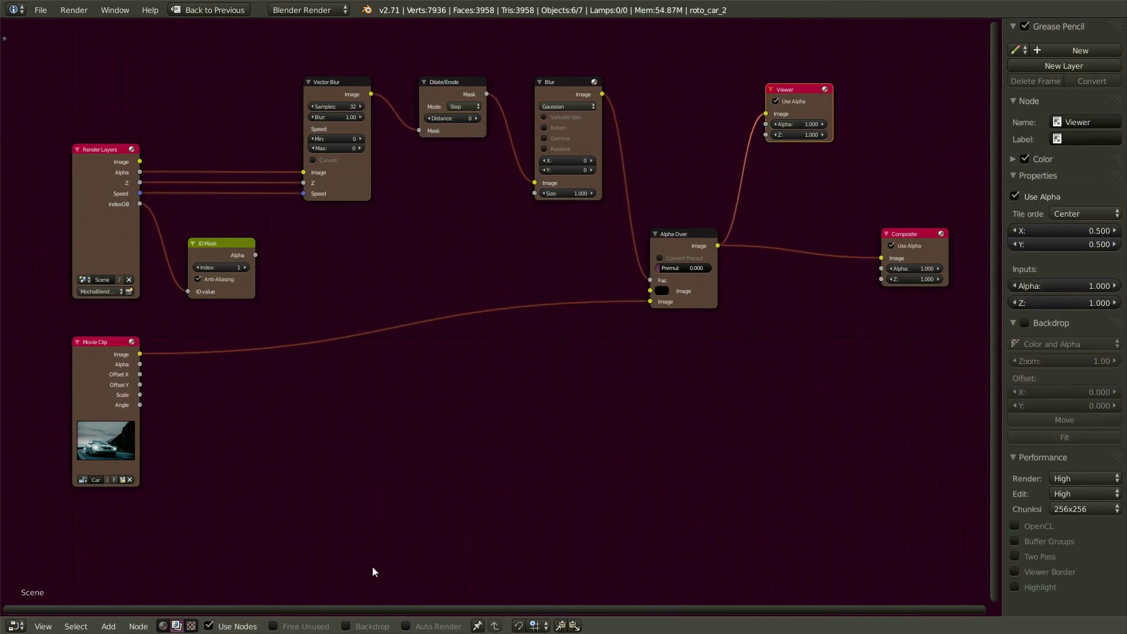
click(346, 626)
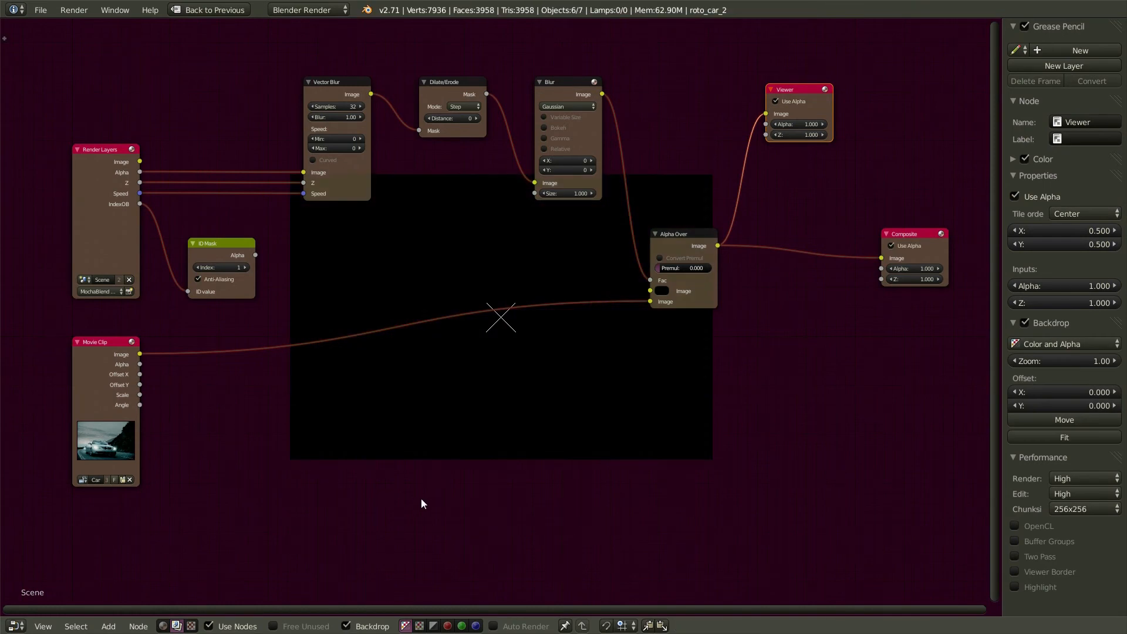
key(F12)
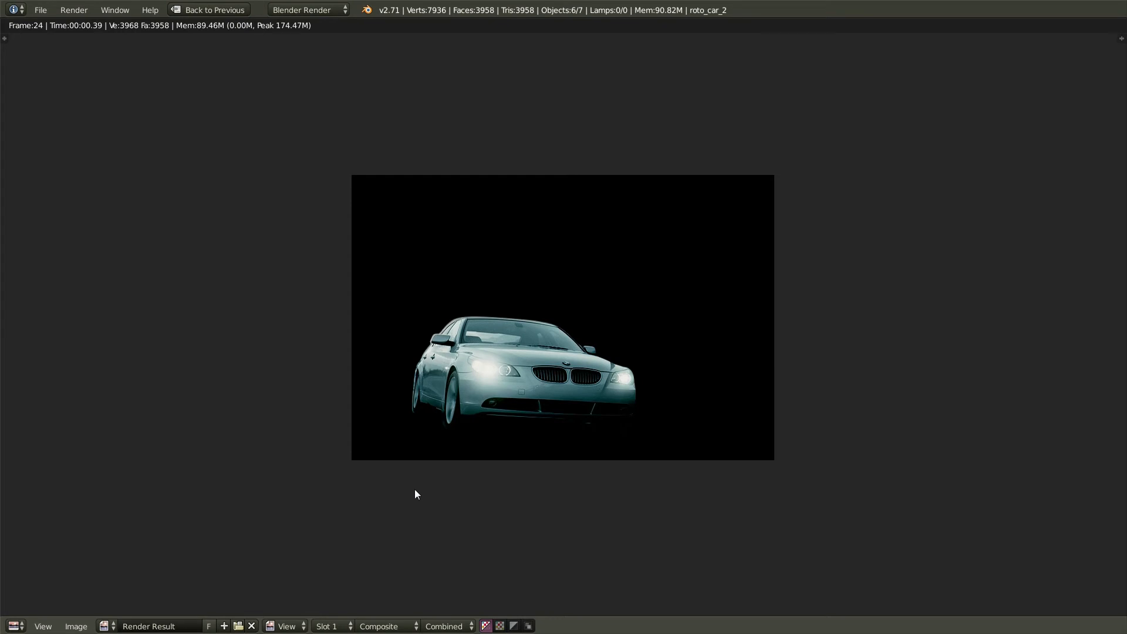
- Return from the render view to the Default screen layout
click(209, 11)
click(176, 10)
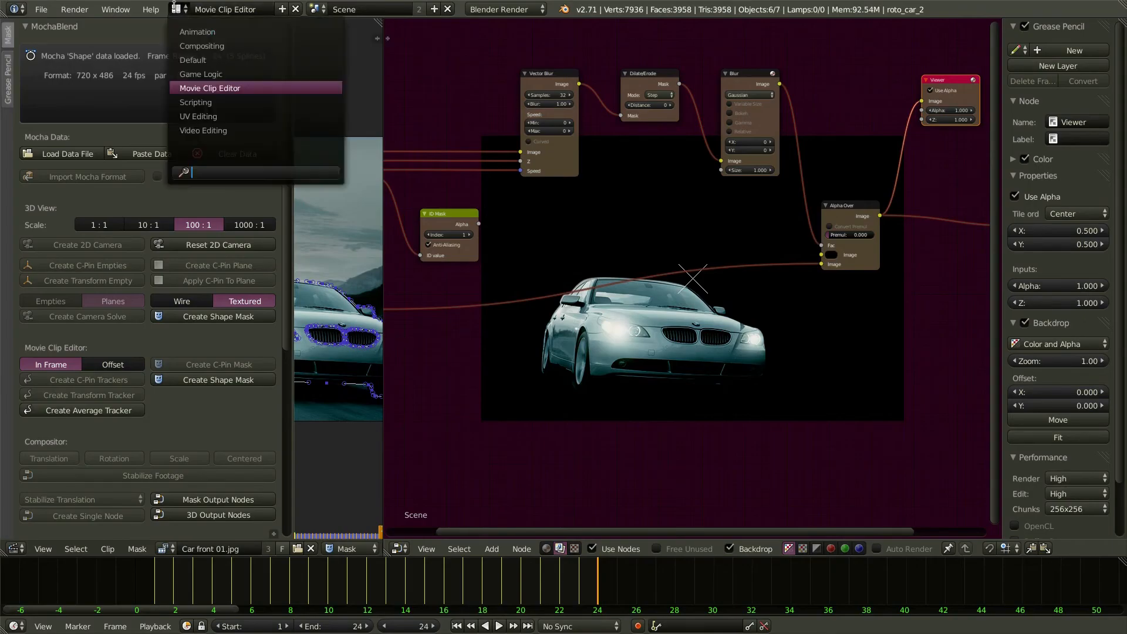
click(213, 60)
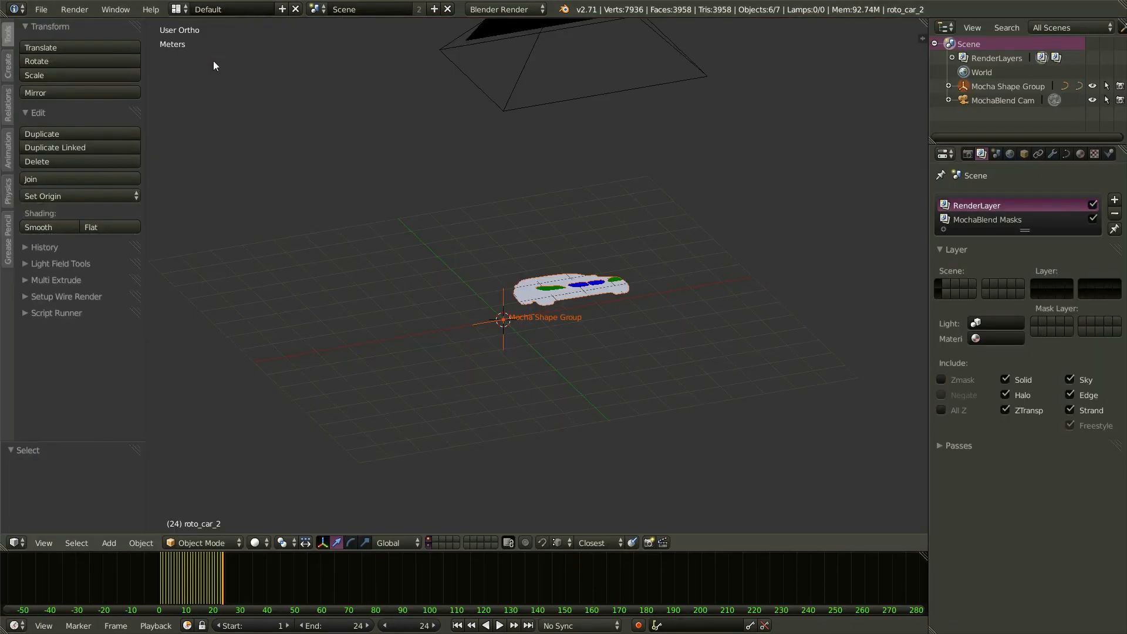
- Set render Display to Keep UI and switch to the Compositing layout
click(967, 154)
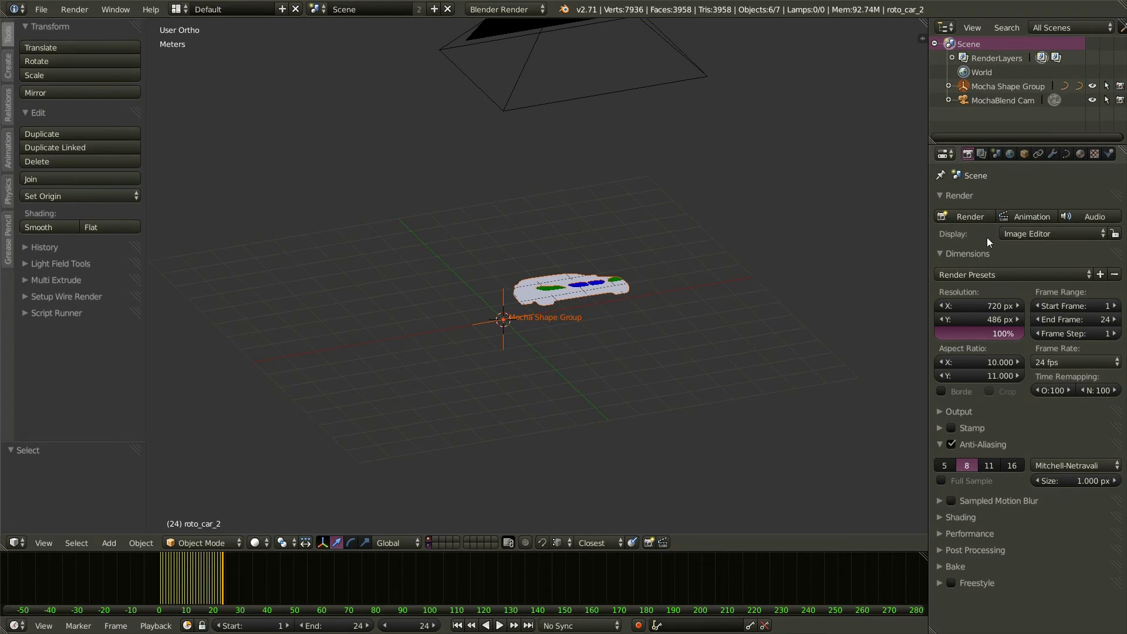
click(1039, 235)
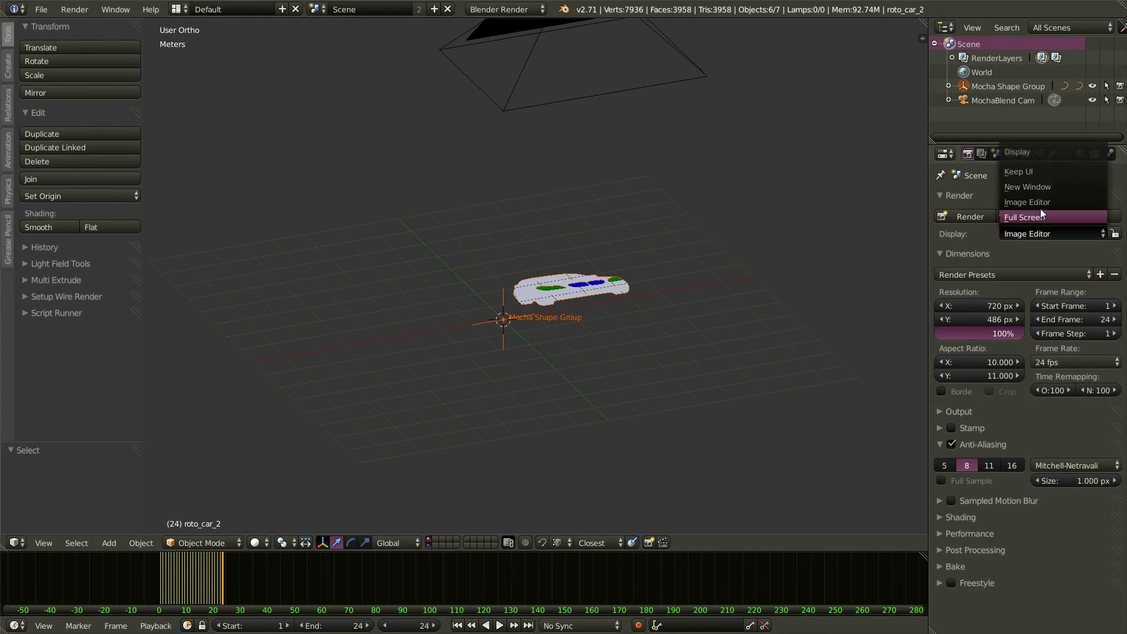
click(1026, 174)
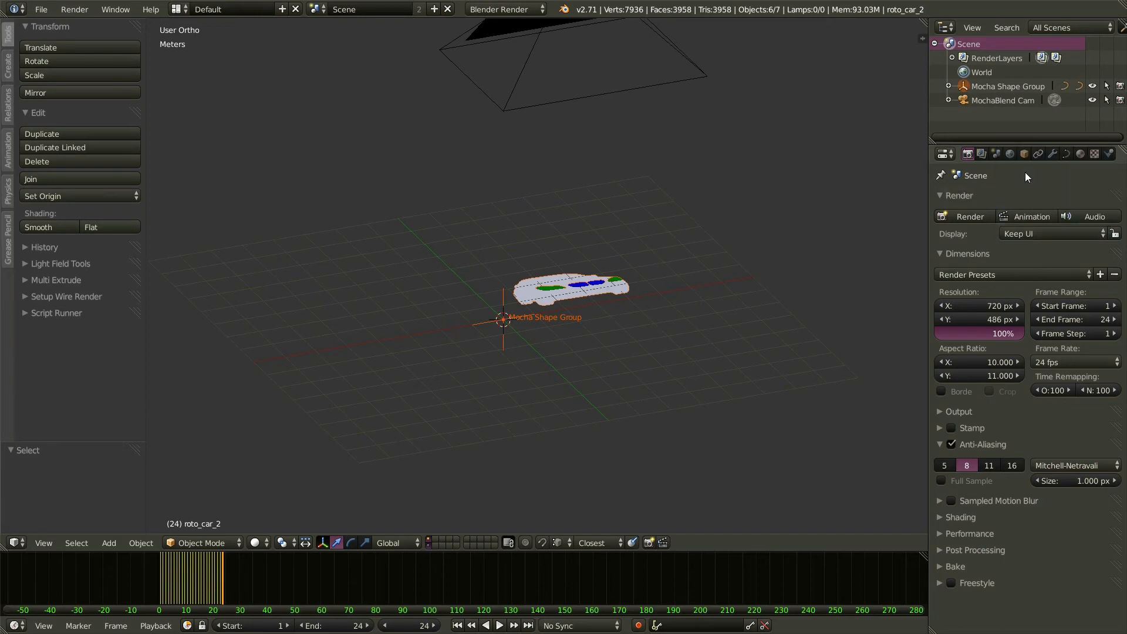
click(178, 9)
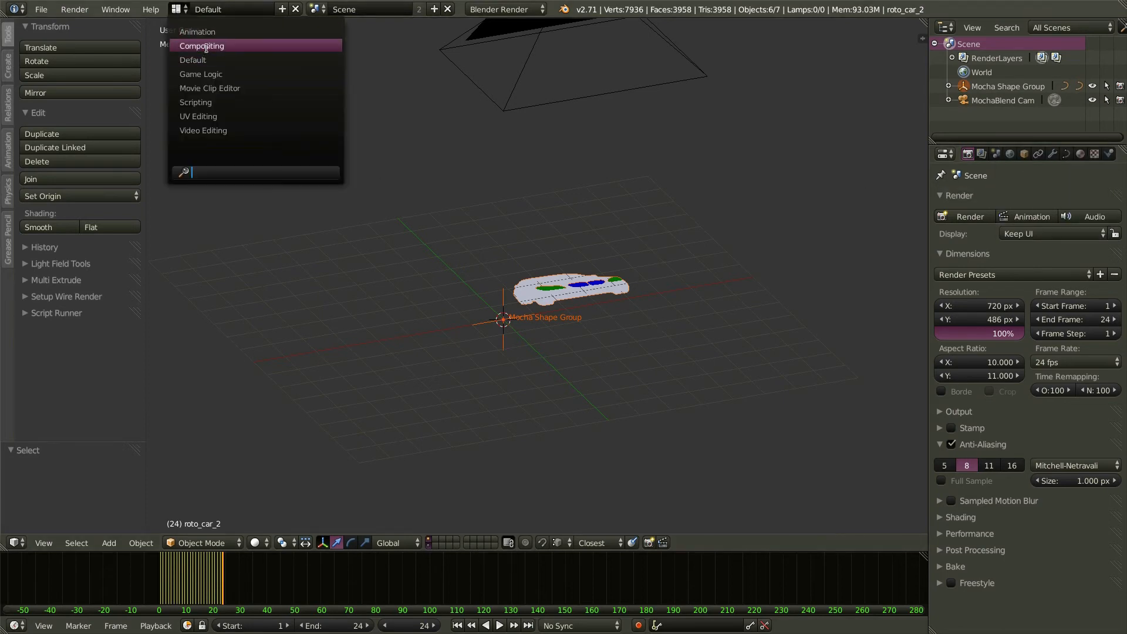
click(206, 46)
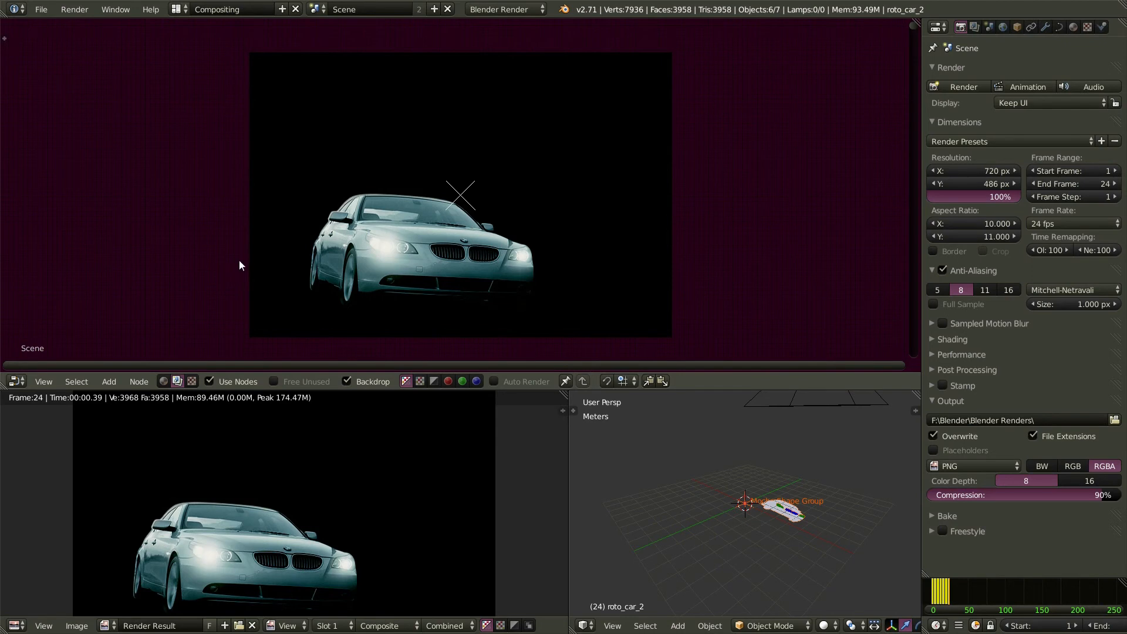
- Frame the whole compositing node tree over the rendered car backdrop with Home
key(Home)
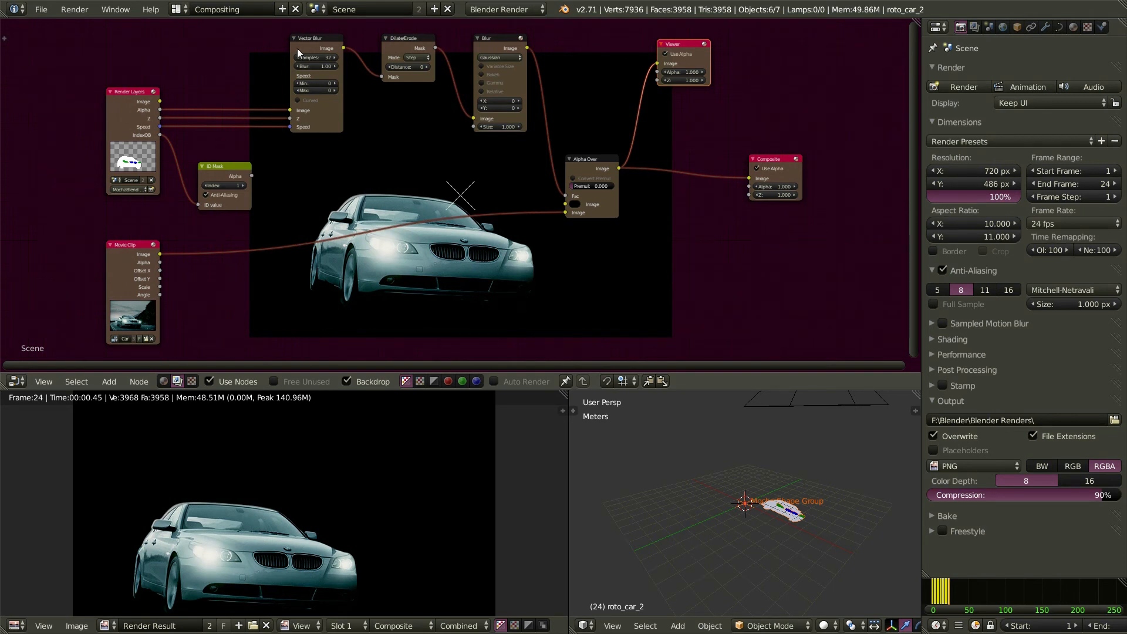
- Insert a second Vector Blur, fed by Z and Speed, between Alpha Over and Composite
click(319, 39)
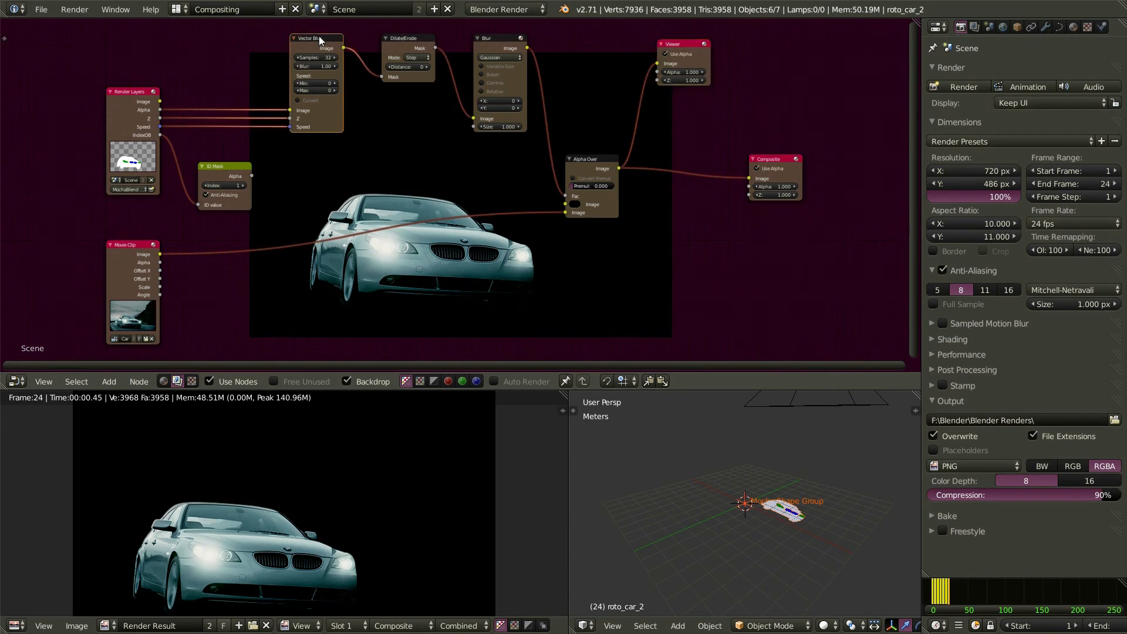
key(shift+d)
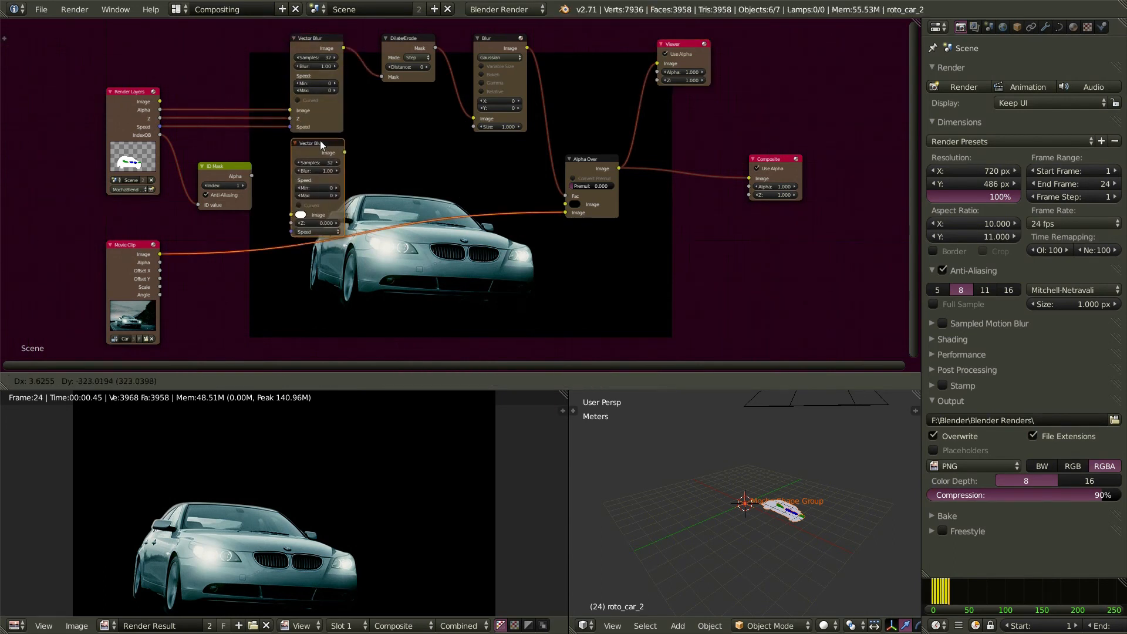
click(385, 120)
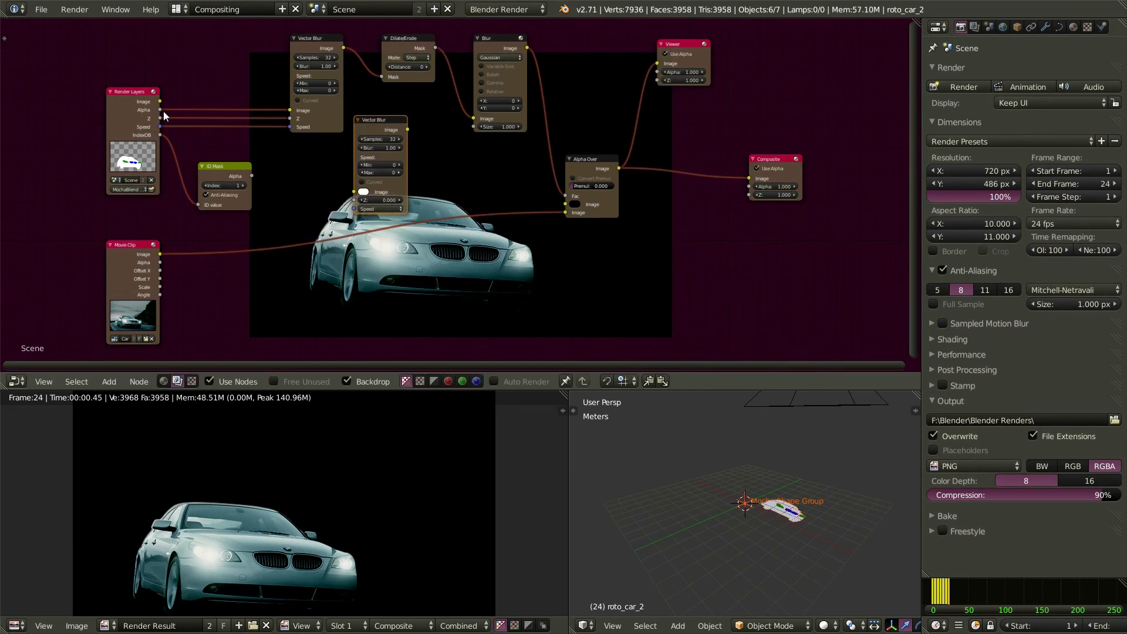
drag(161, 118, 354, 201)
drag(160, 127, 355, 214)
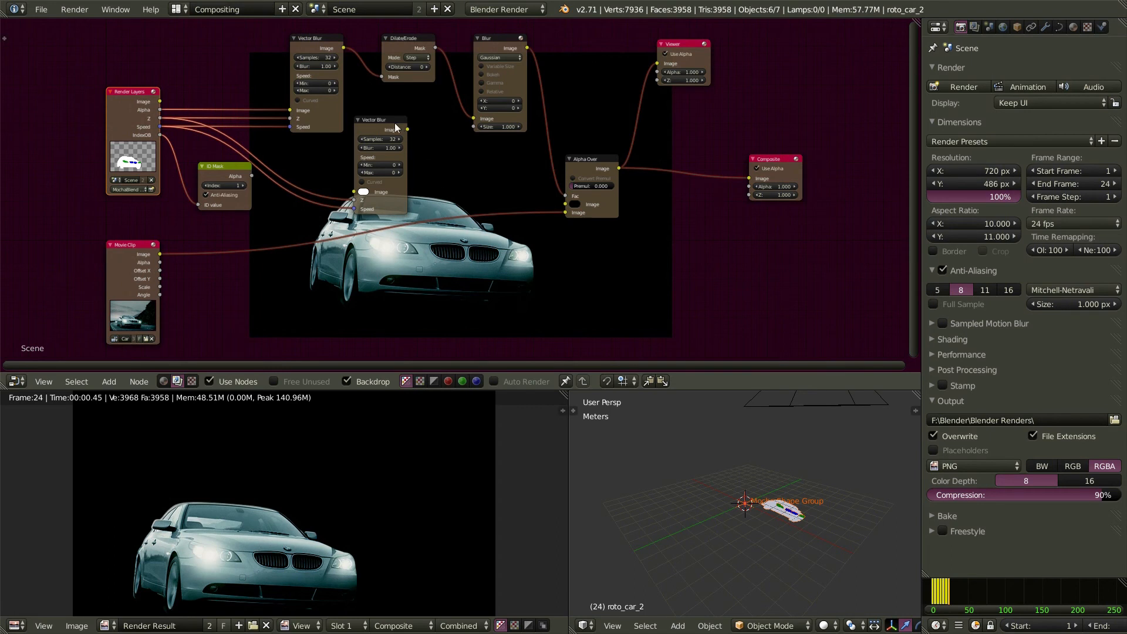
drag(389, 125, 712, 157)
drag(619, 169, 664, 225)
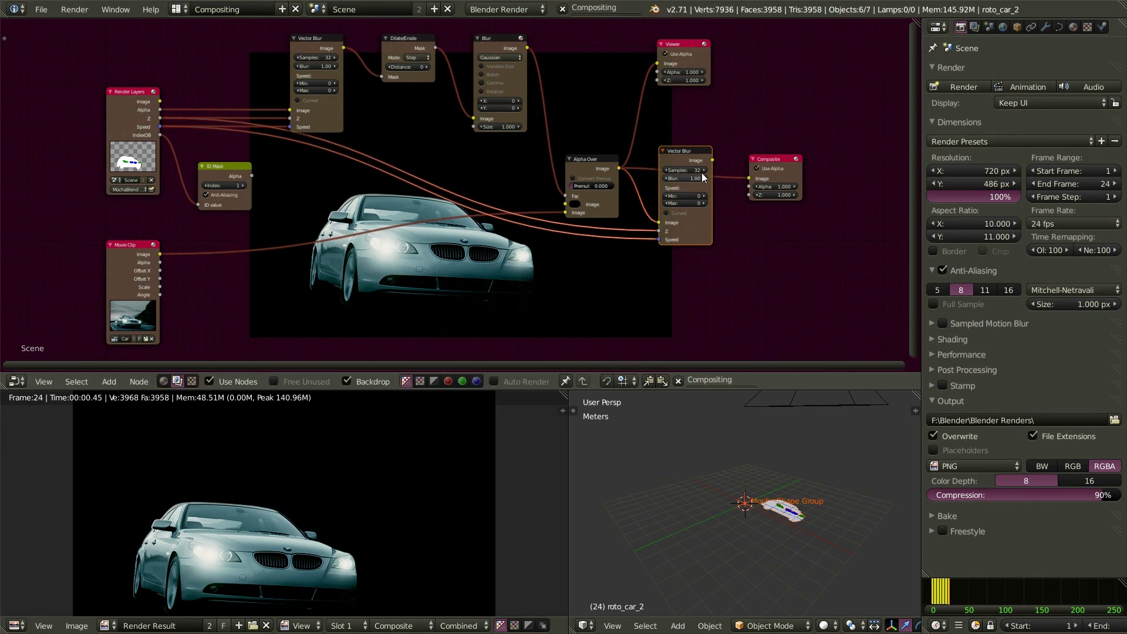
drag(712, 159, 749, 178)
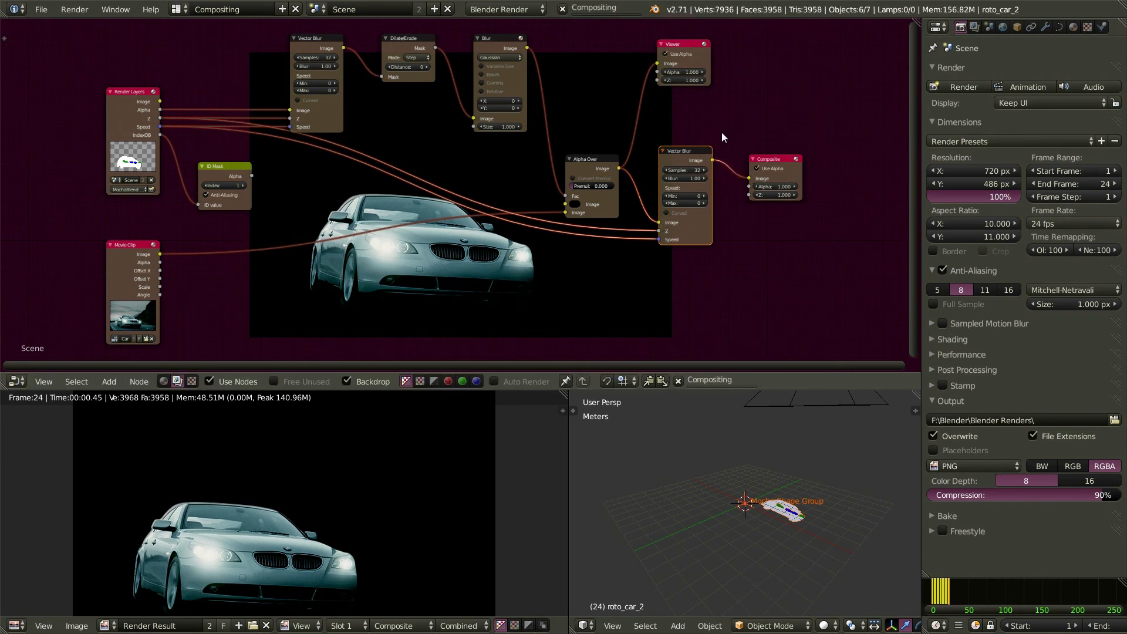
- Duplicate the Viewer node and feed it the second Vector Blur's output
click(684, 48)
key(shift+d)
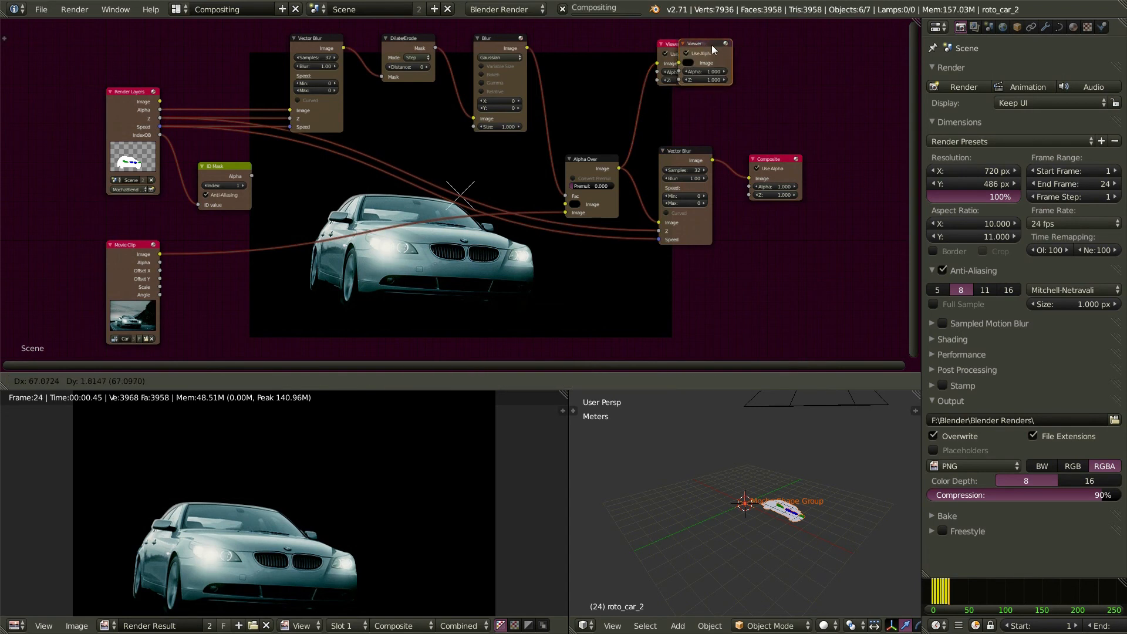
click(778, 58)
drag(713, 160, 769, 50)
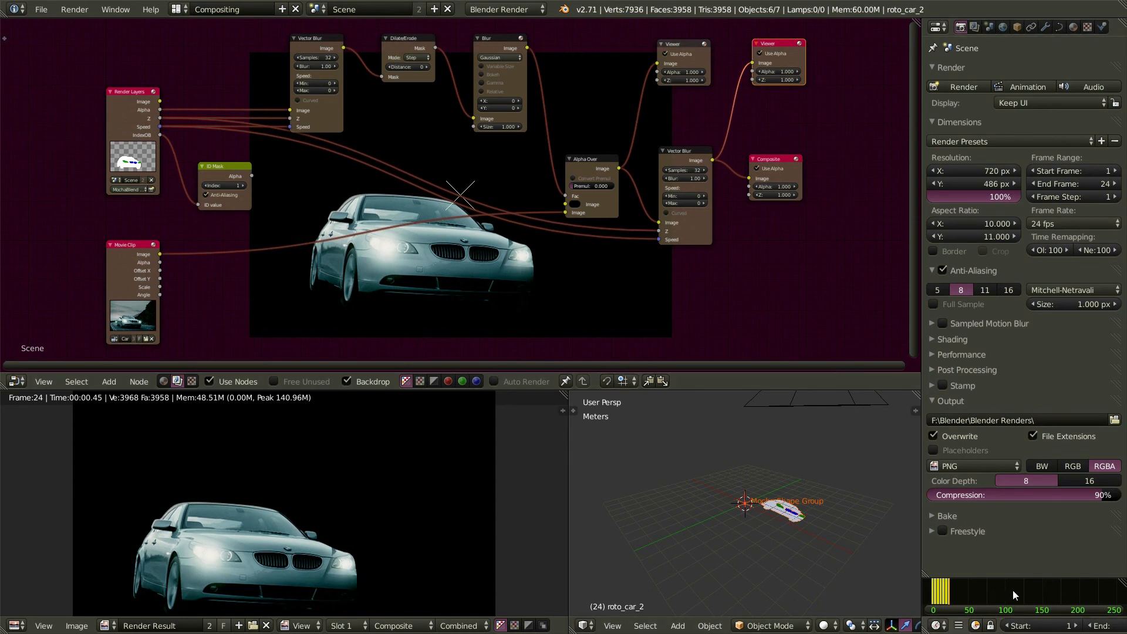
- Fit the timeline to frames 1–24, move to frame 13 and render it with F12
key(Home)
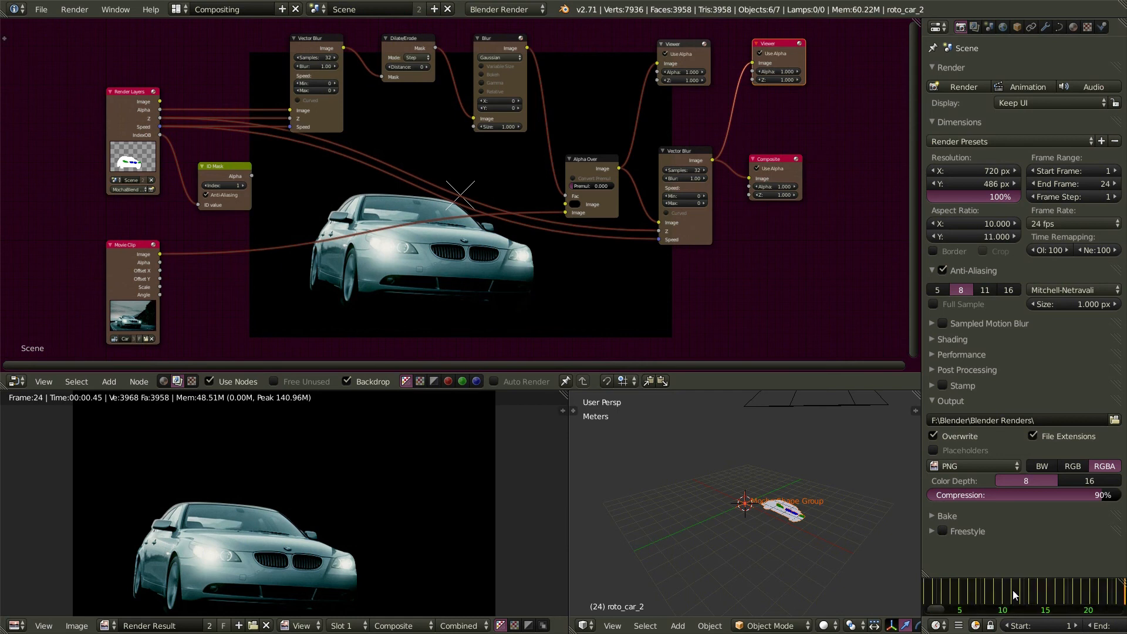
mouse_move(1124, 590)
mouse_down()
mouse_move(1007, 602)
mouse_move(1028, 601)
mouse_up()
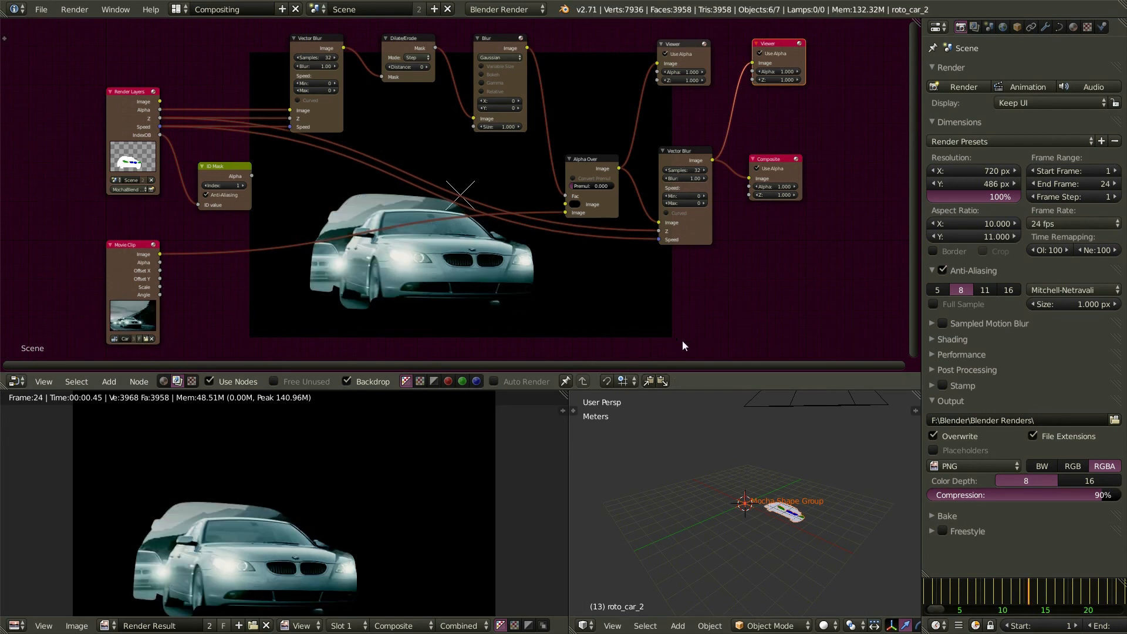
key(F12)
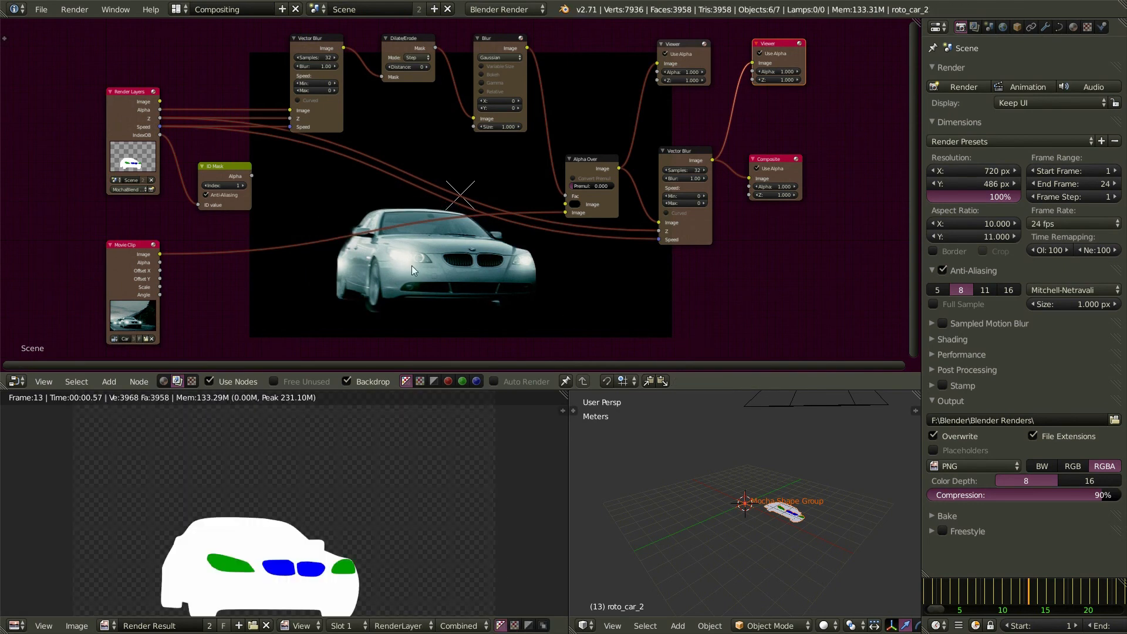
- Set the Vector Blur amount to 2.00 and connect the Movie Clip footage into the composite
click(686, 179)
text(2)
key(Return)
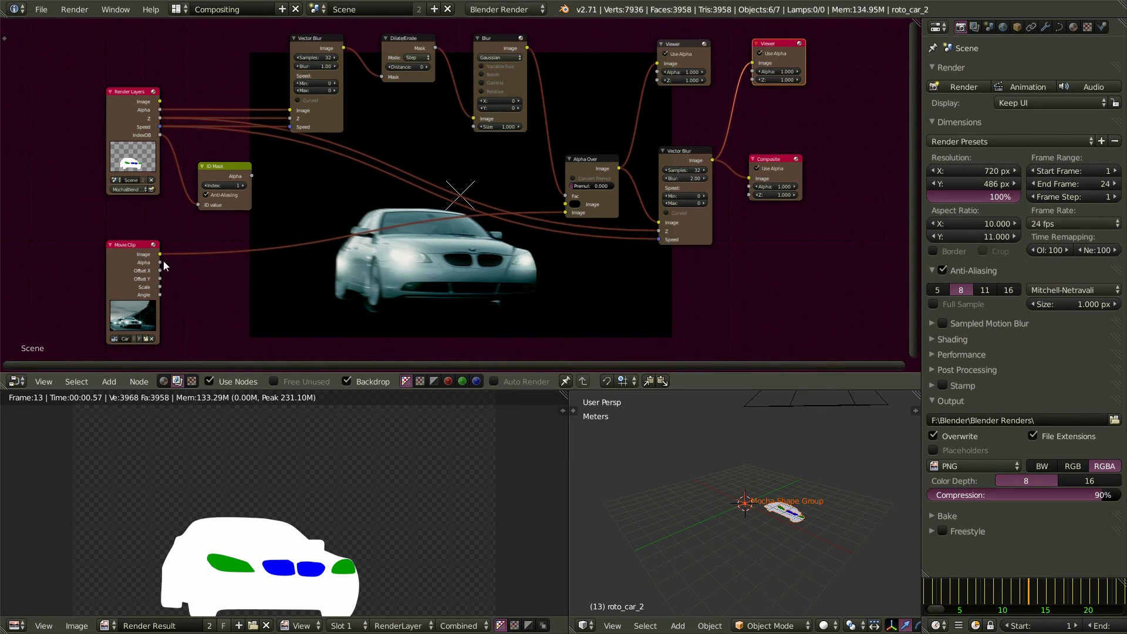
drag(159, 254, 567, 205)
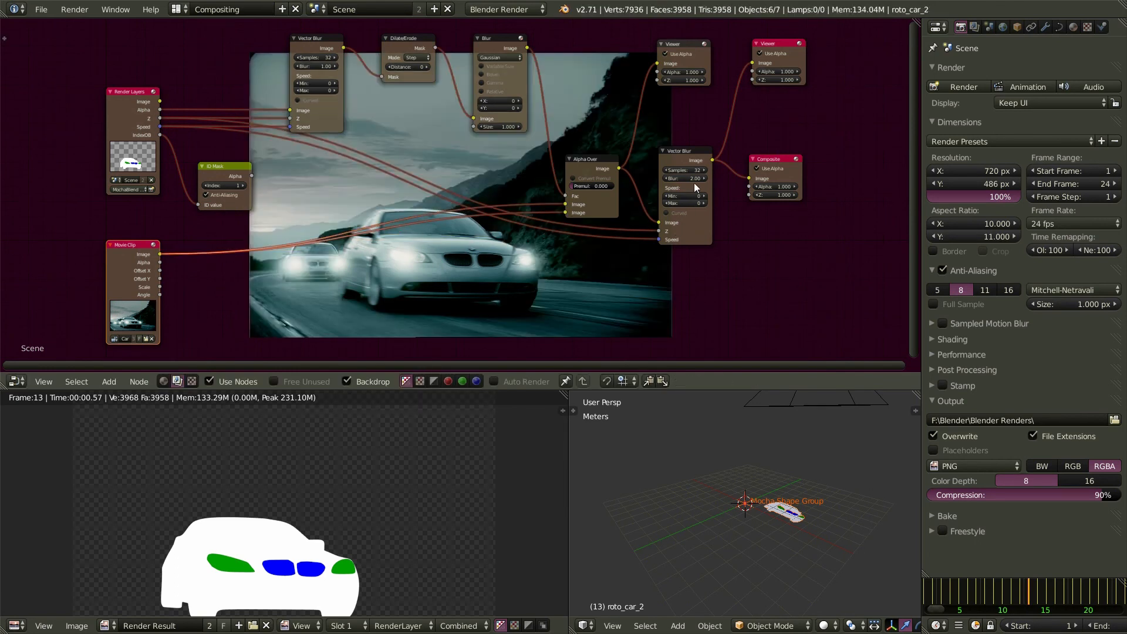
- Compare Vector Blur at zero, restore 2.00, then lower the amount to about 0.60
key(BackSpace)
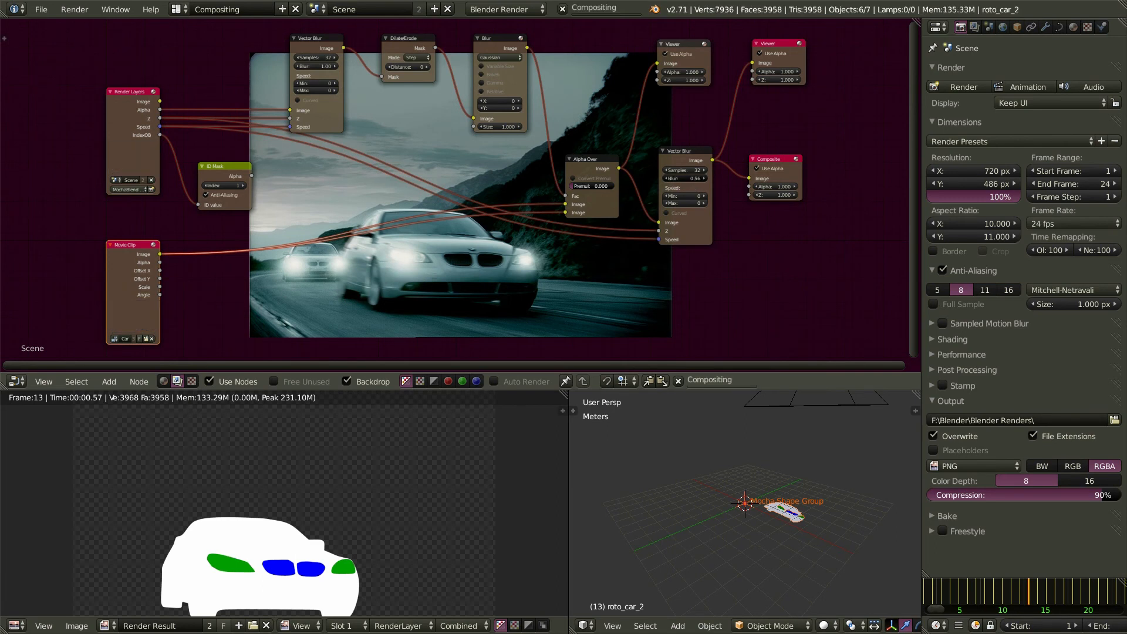
key(ctrl+z)
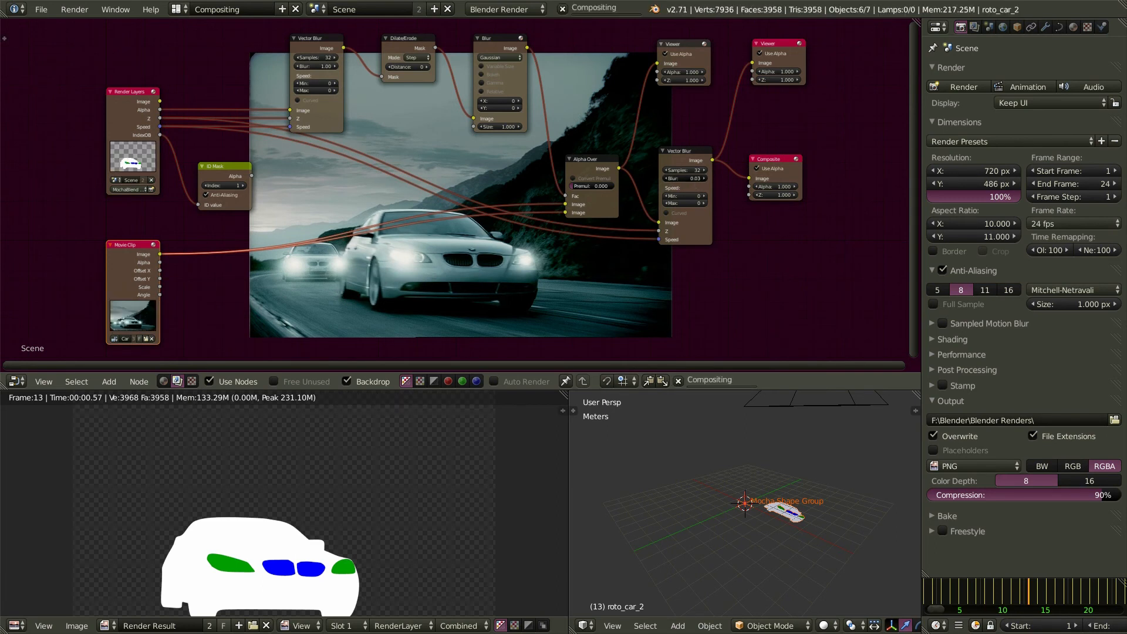
drag(692, 180, 986, 180)
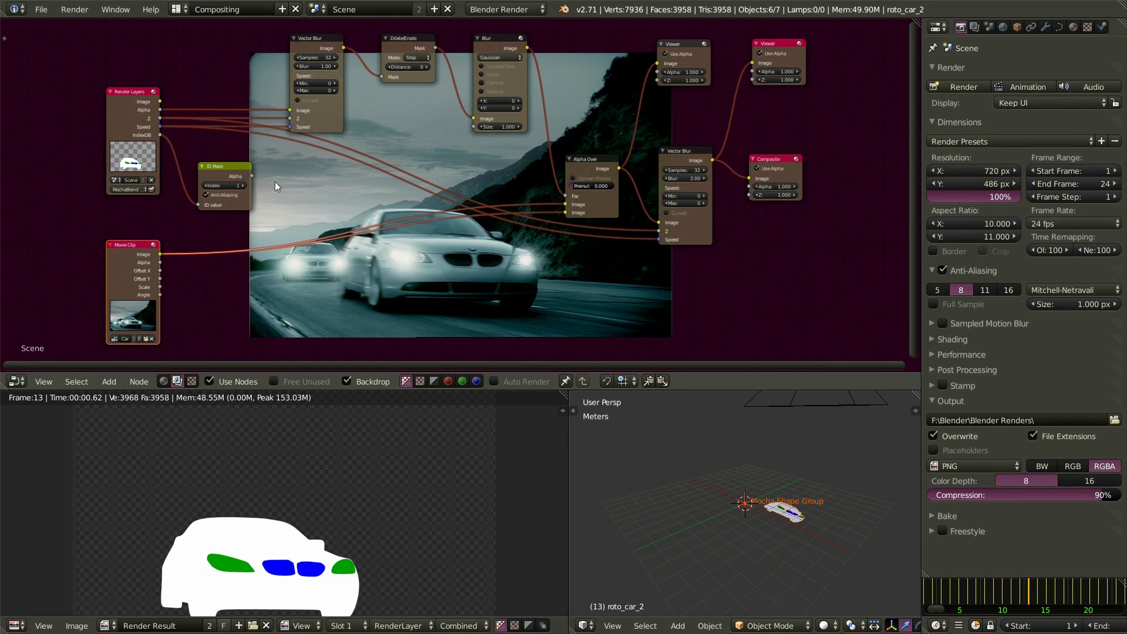
- Add a Viewer node beside the ID Mask, feed it the mask's alpha and make it the active preview
key(shift+a)
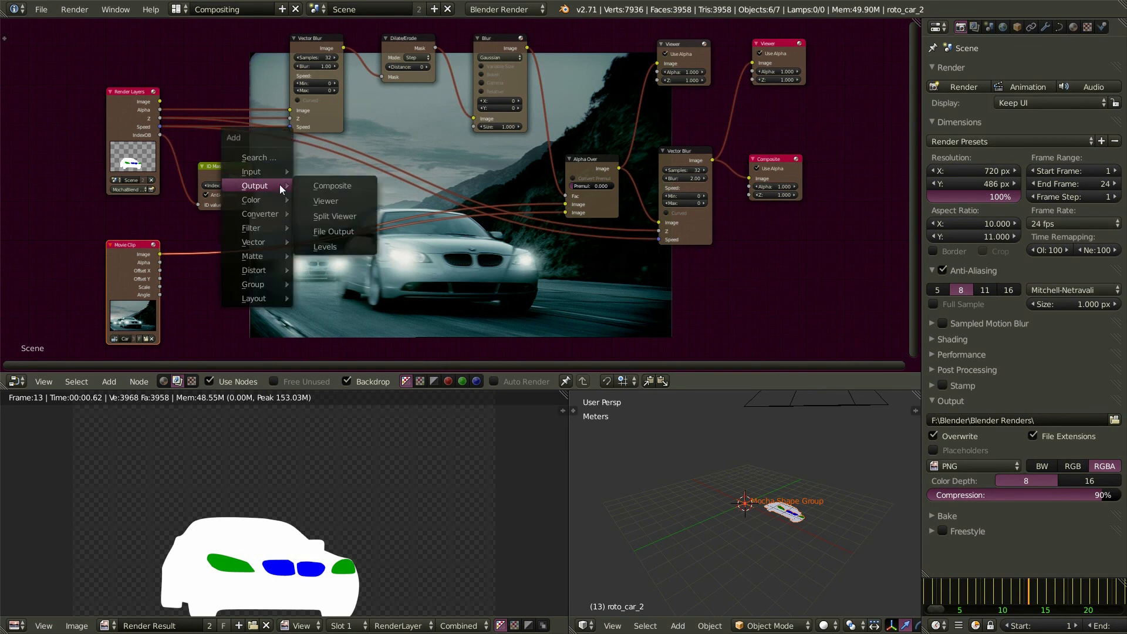
click(329, 201)
click(290, 164)
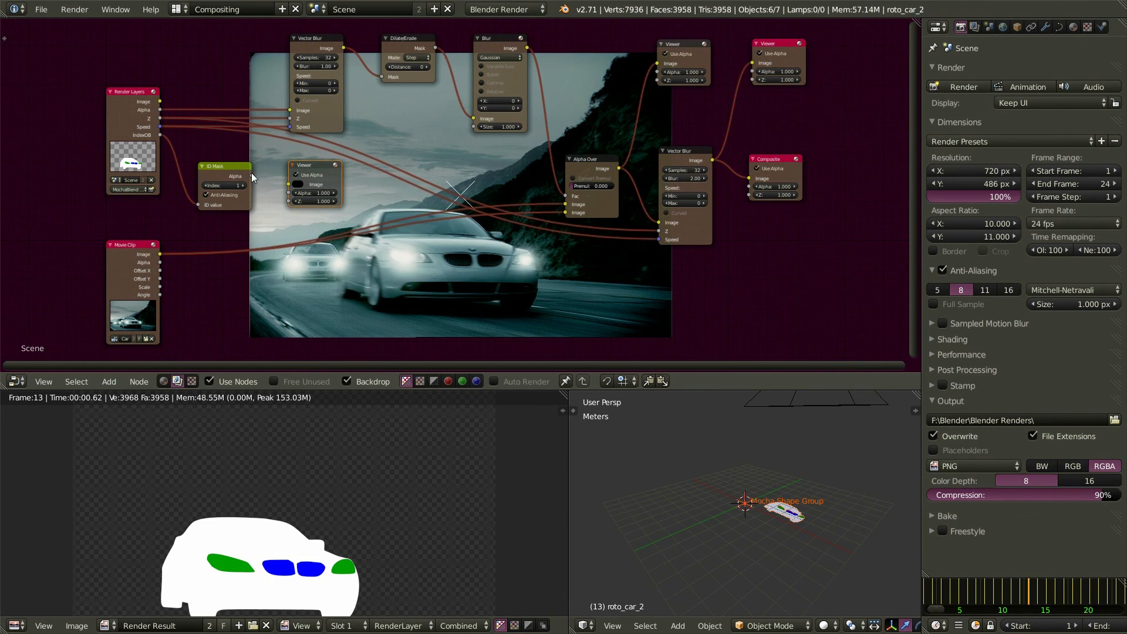
drag(252, 176, 289, 184)
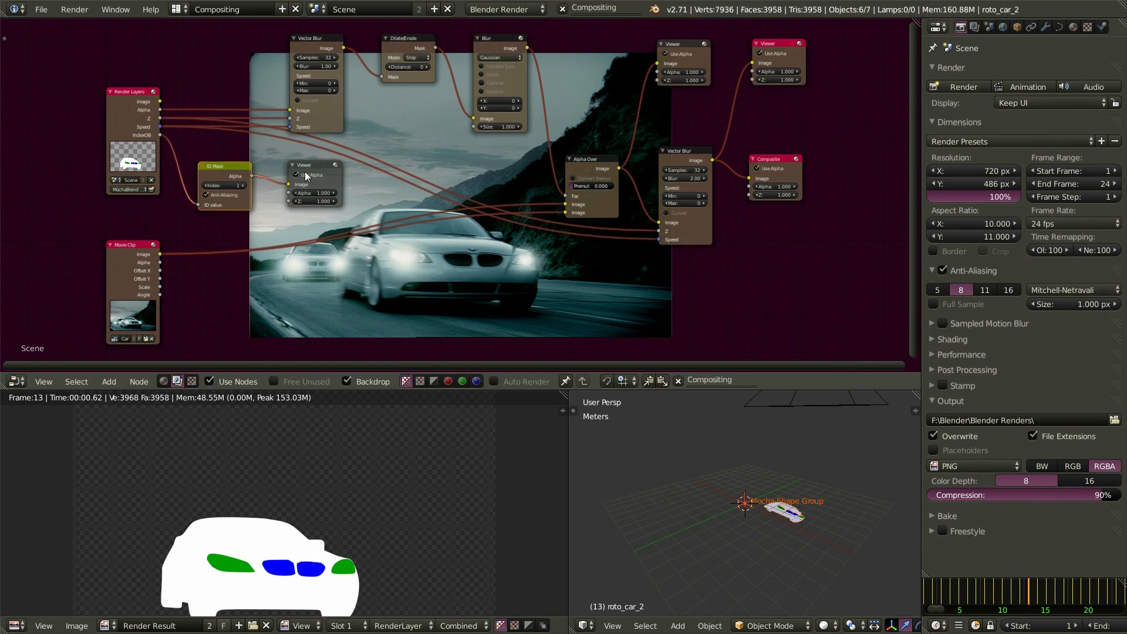
click(311, 169)
- Step the ID Mask index through 2–4 and settle on 5 to isolate the whole car body
click(241, 186)
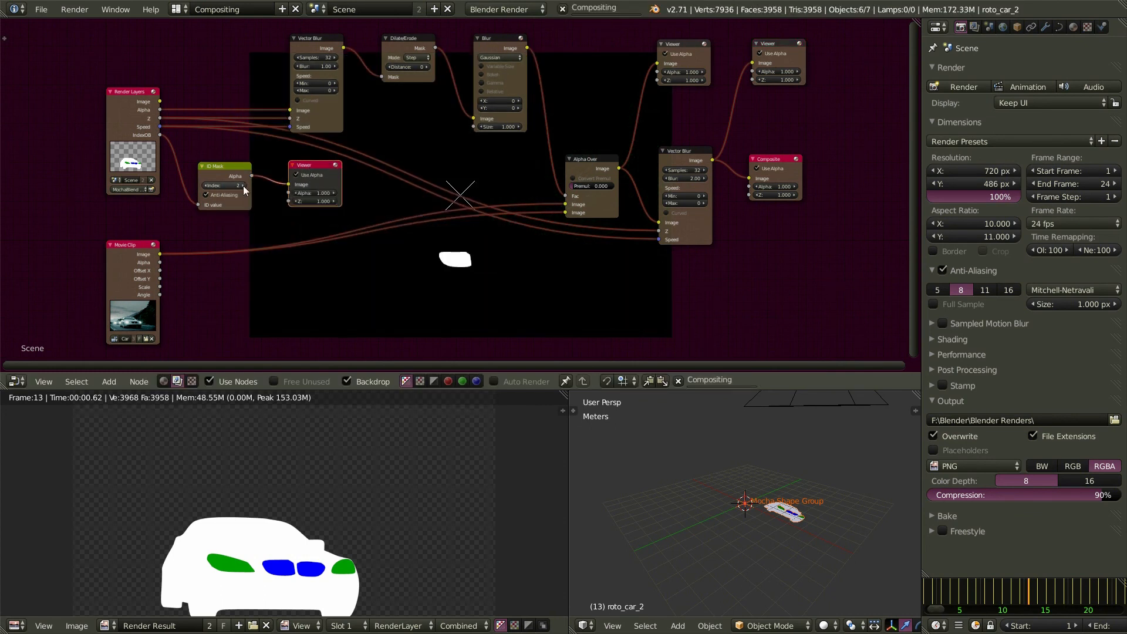
click(243, 186)
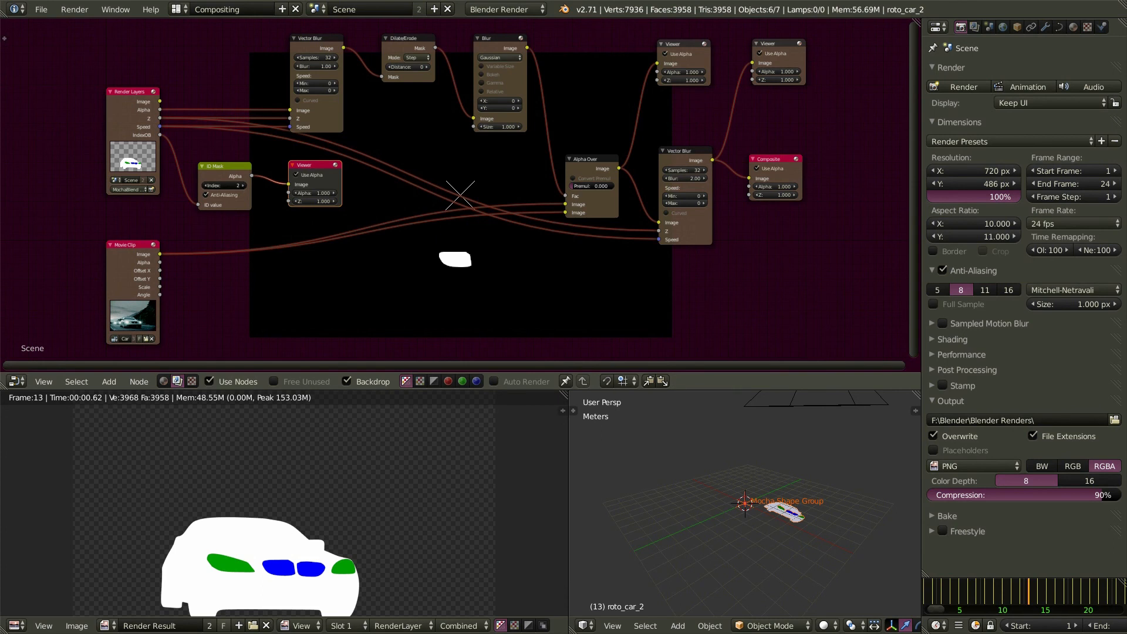
click(243, 186)
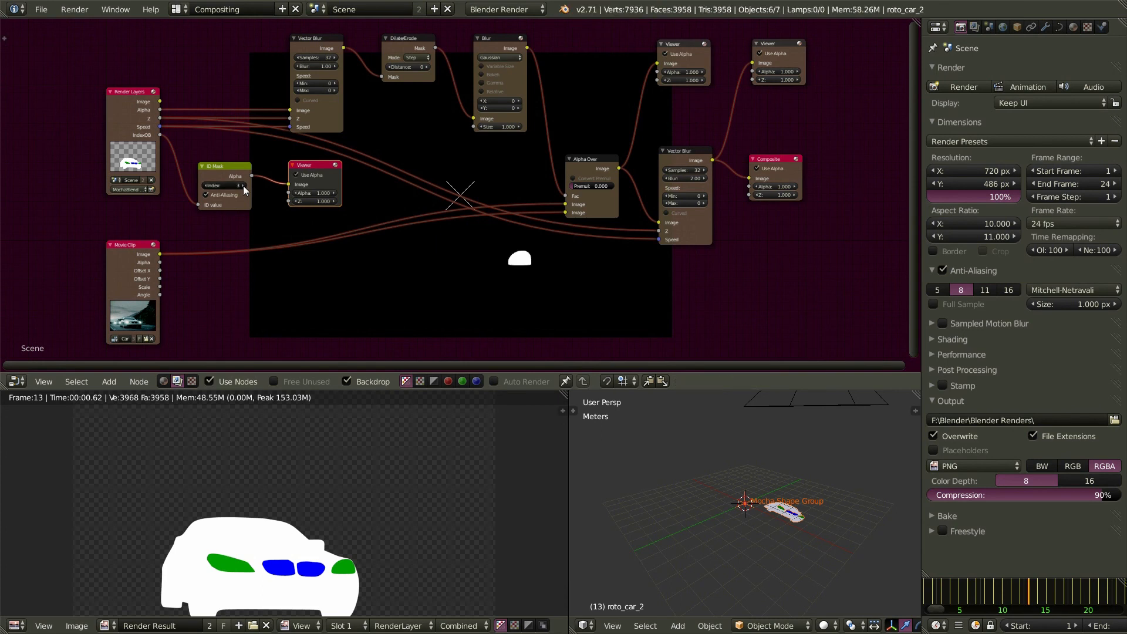
click(209, 186)
click(209, 186)
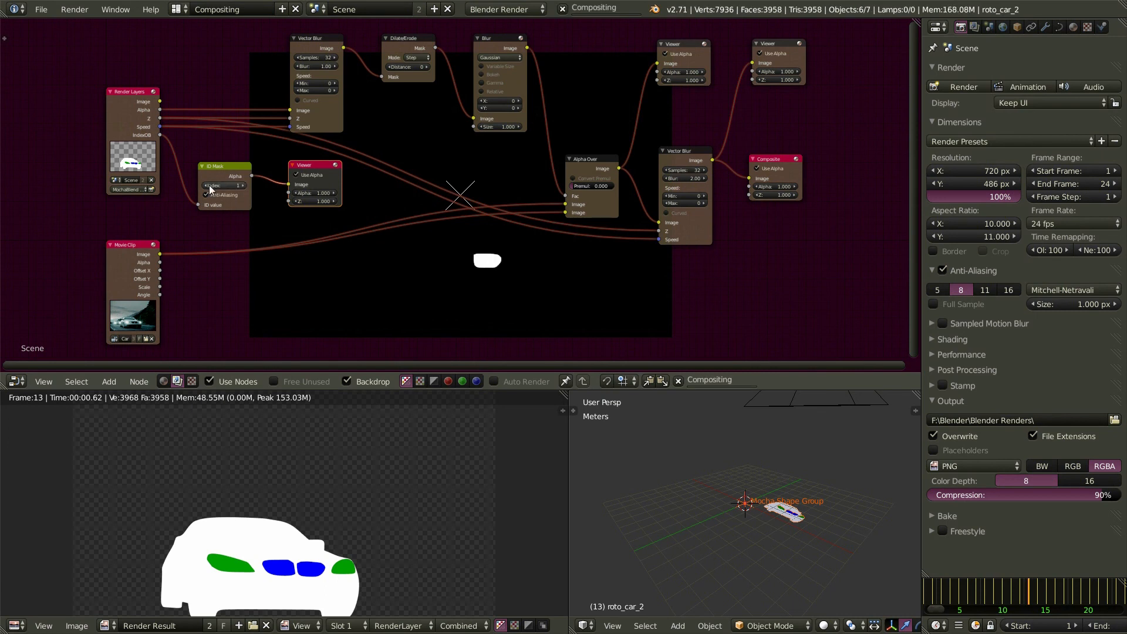
click(243, 187)
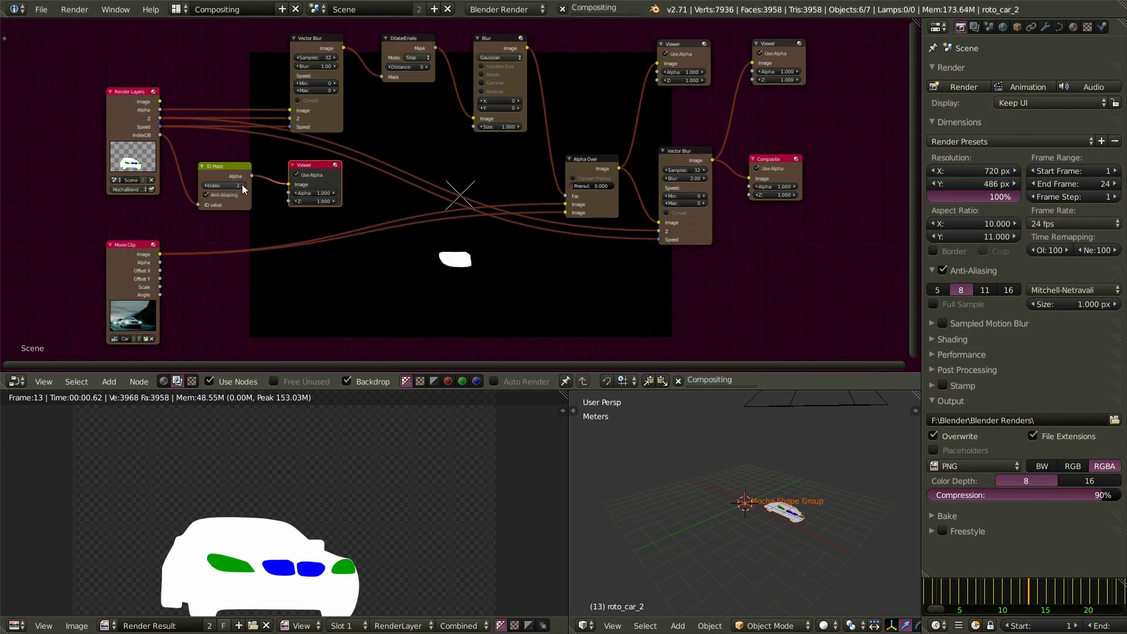
click(243, 186)
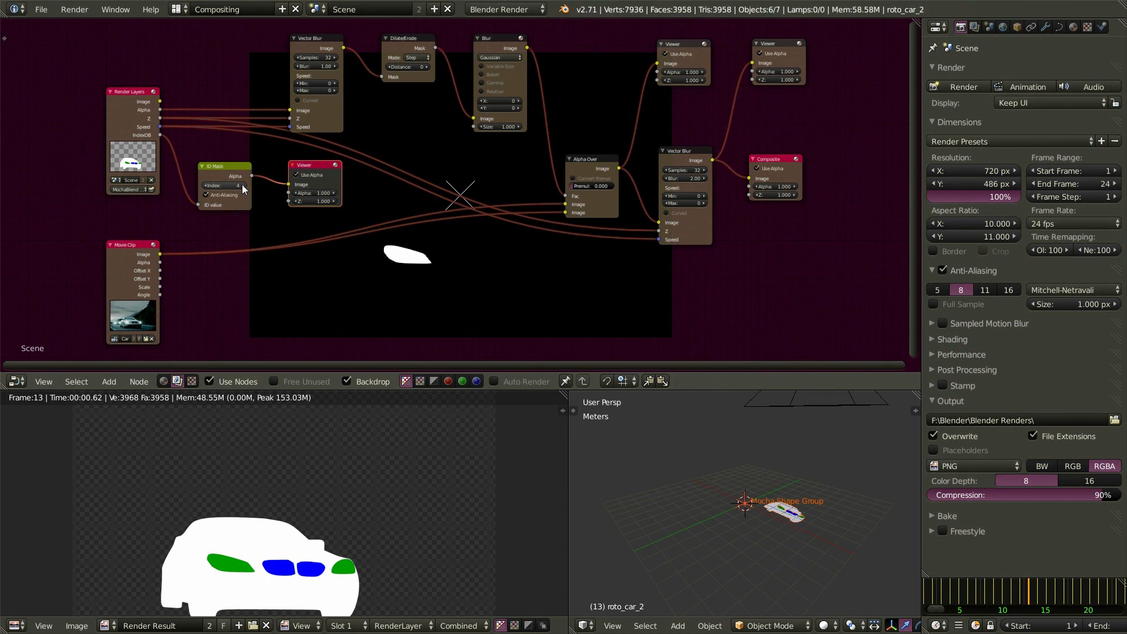
click(243, 186)
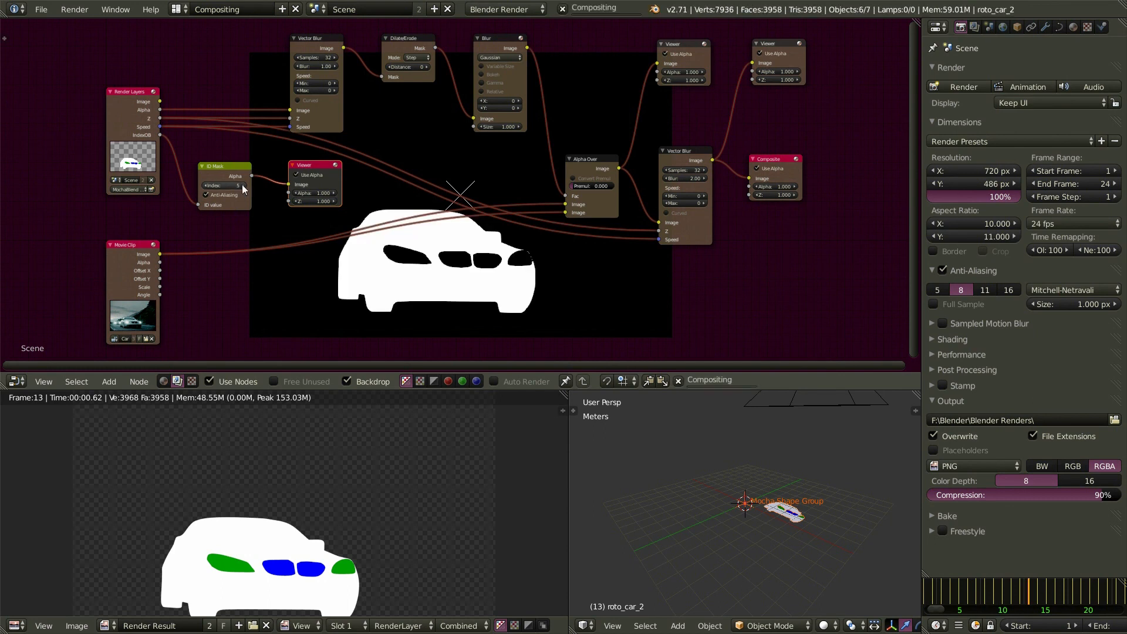
key(KP_Decimal)
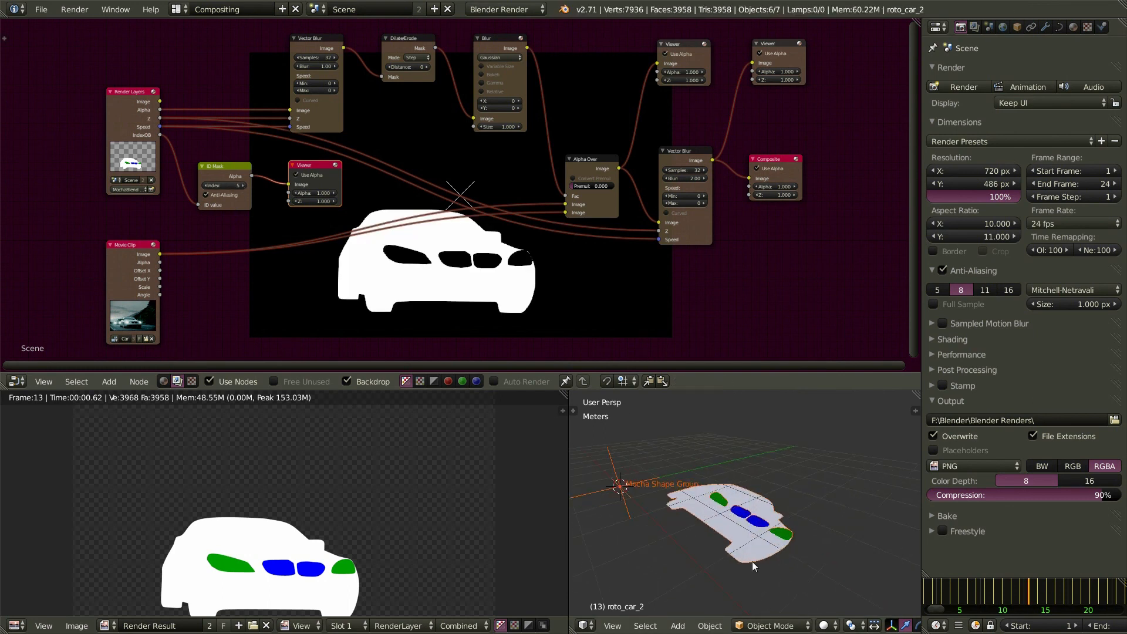
- Check the pass indices of roto_car_2 and left_headlight, then set the ID Mask index to 4
right_click(734, 559)
scroll(696, 537, up, 1)
middle_drag(700, 532, 727, 564)
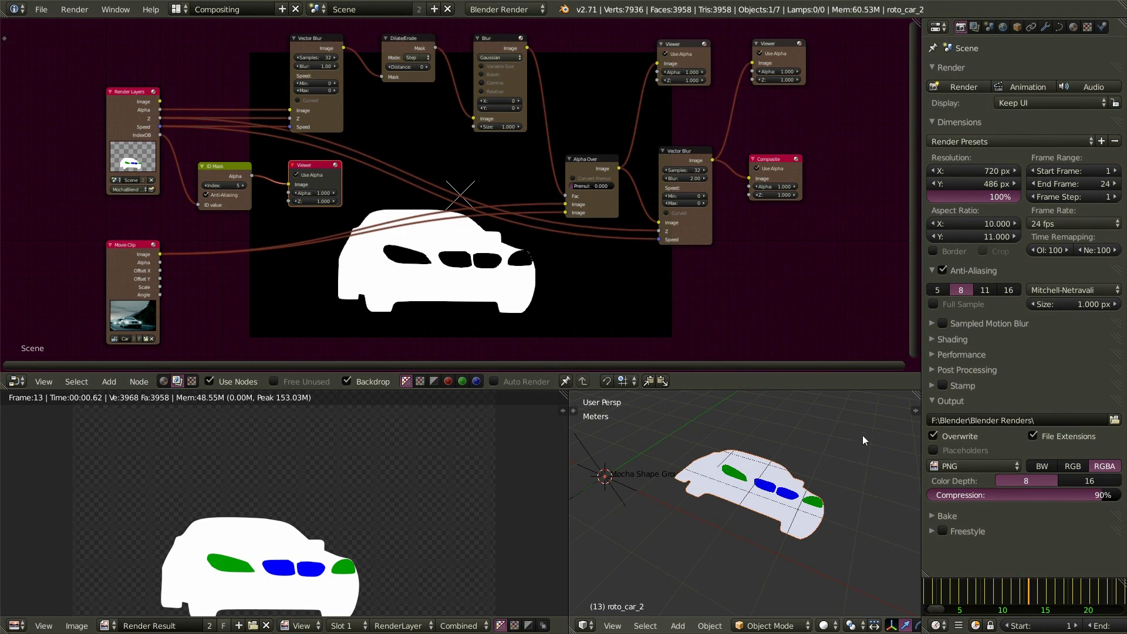
click(974, 27)
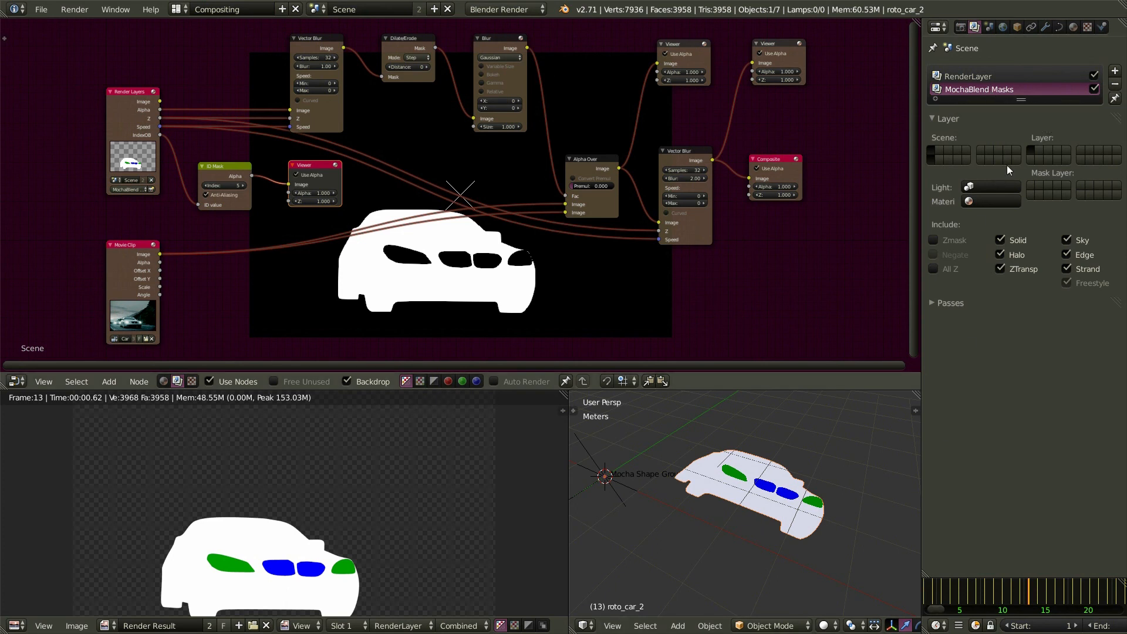
click(1018, 27)
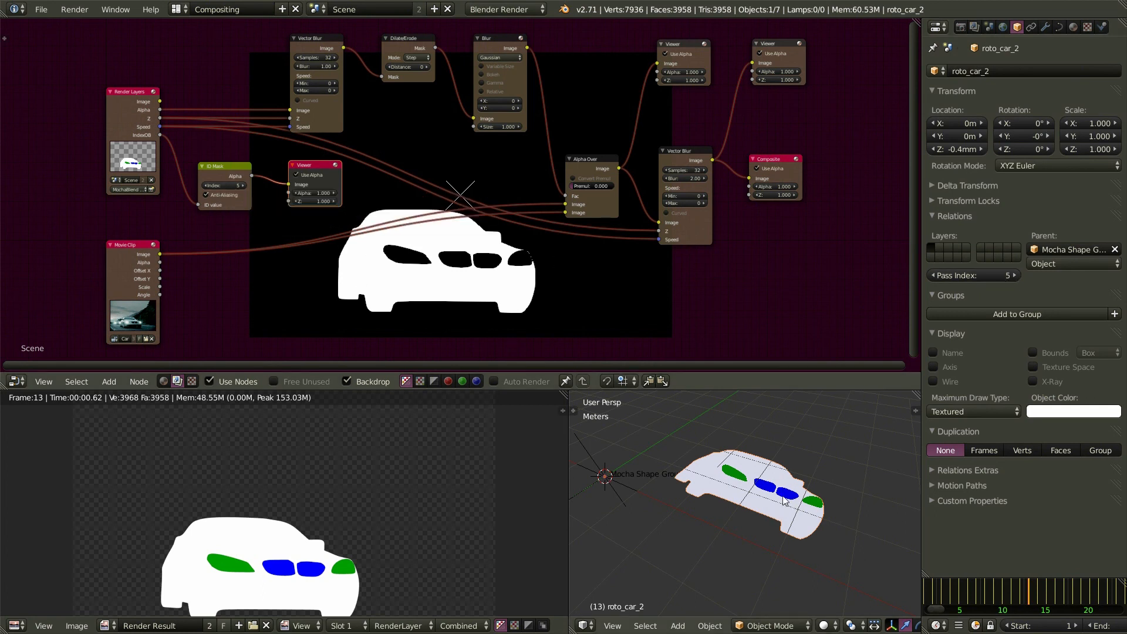
right_click(741, 481)
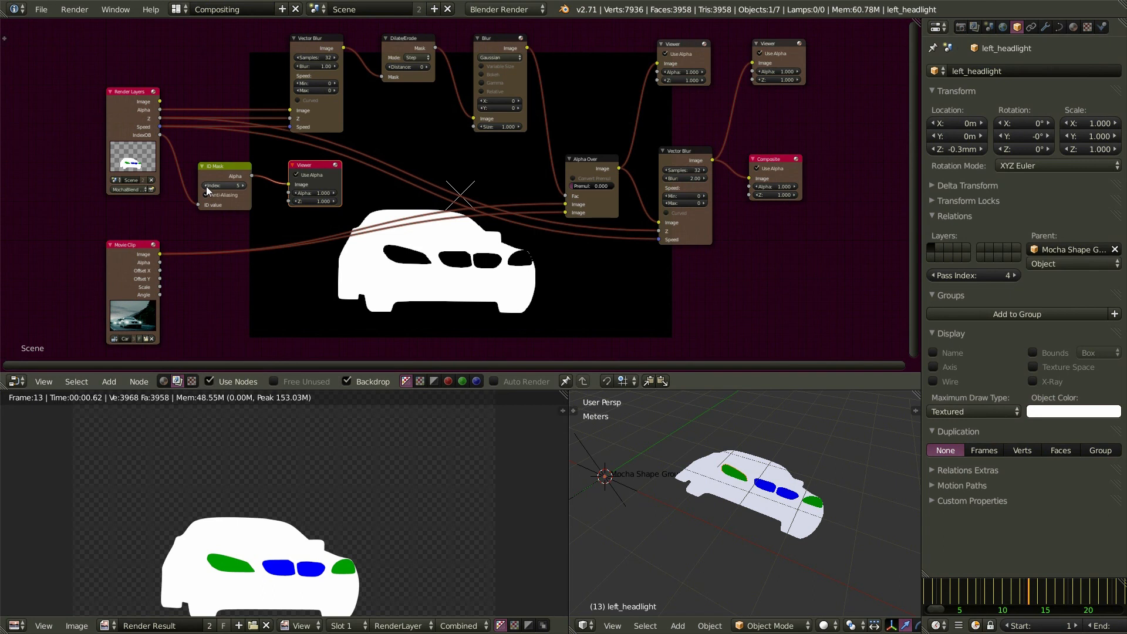
click(204, 186)
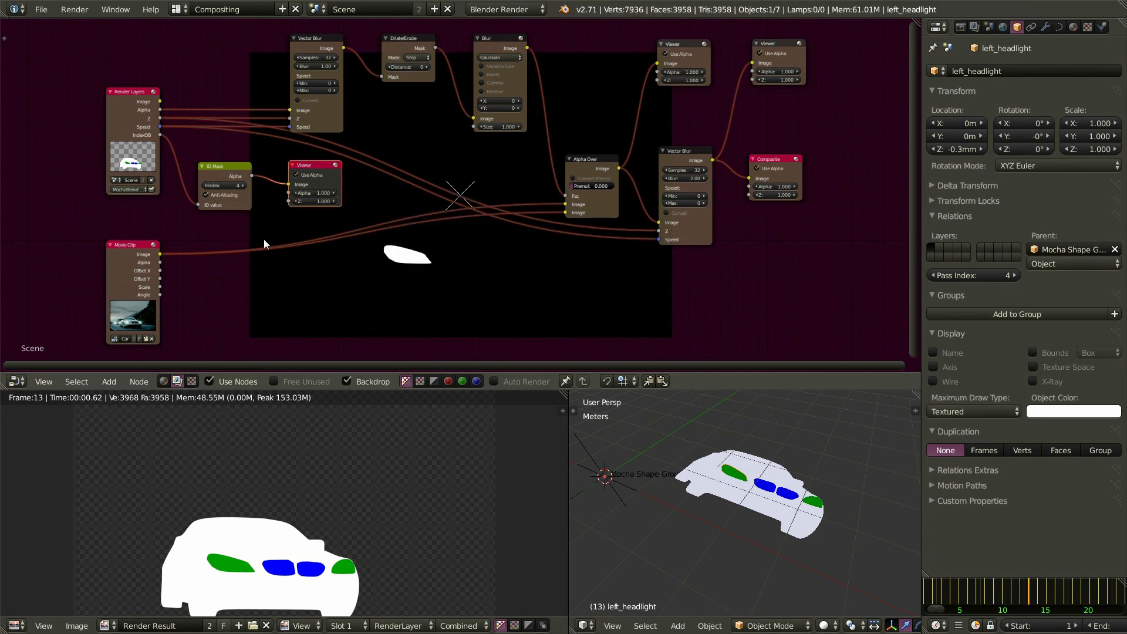